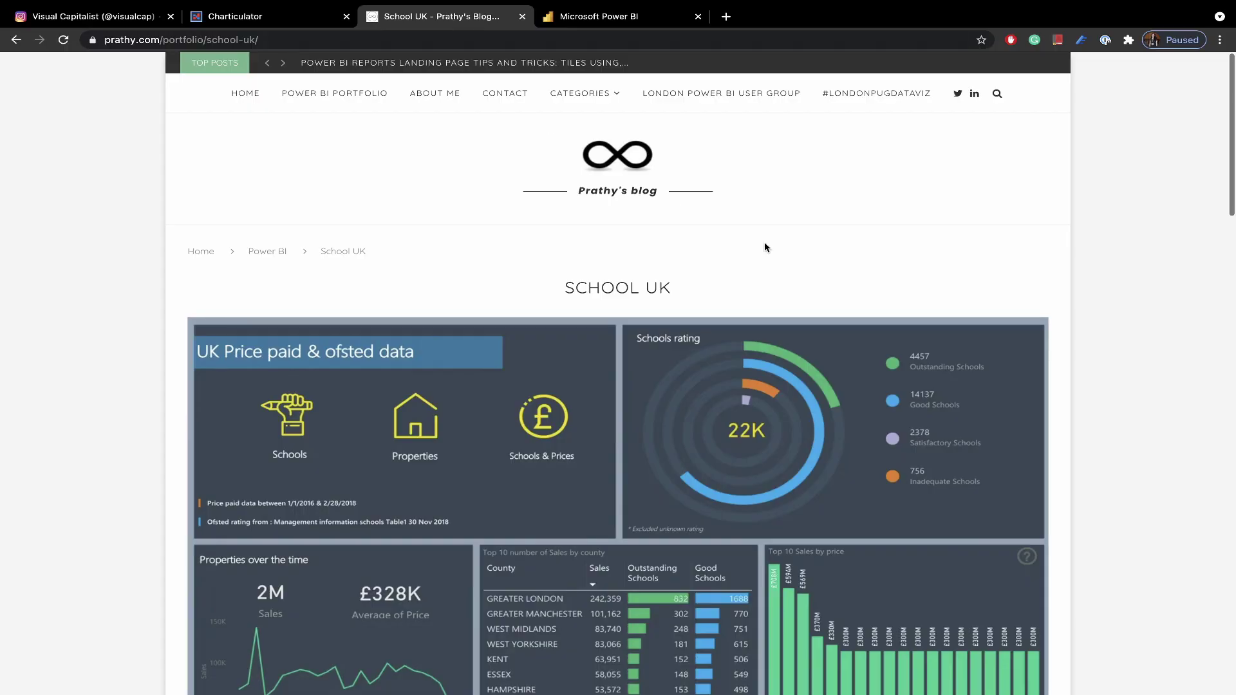
Look over the UK schools dashboard in Power BI, then bring up Charticulator's New chart screen
scroll(760, 241, down, 7)
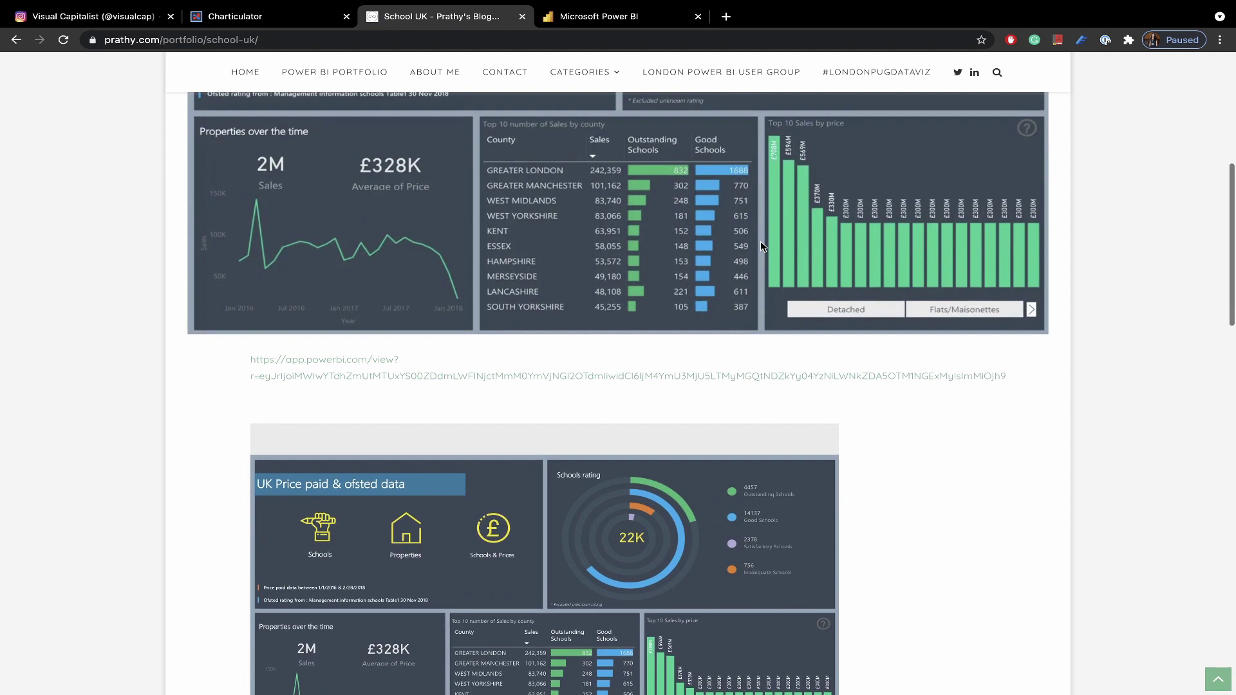
scroll(760, 241, up, 3)
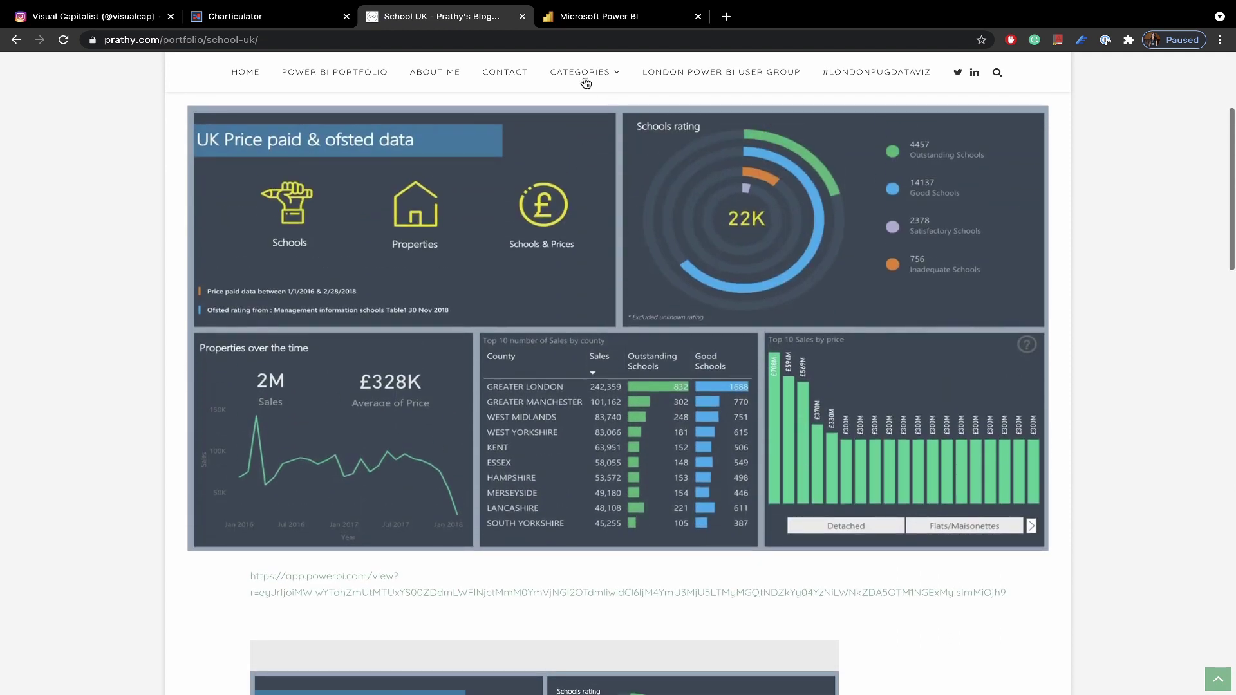
click(602, 16)
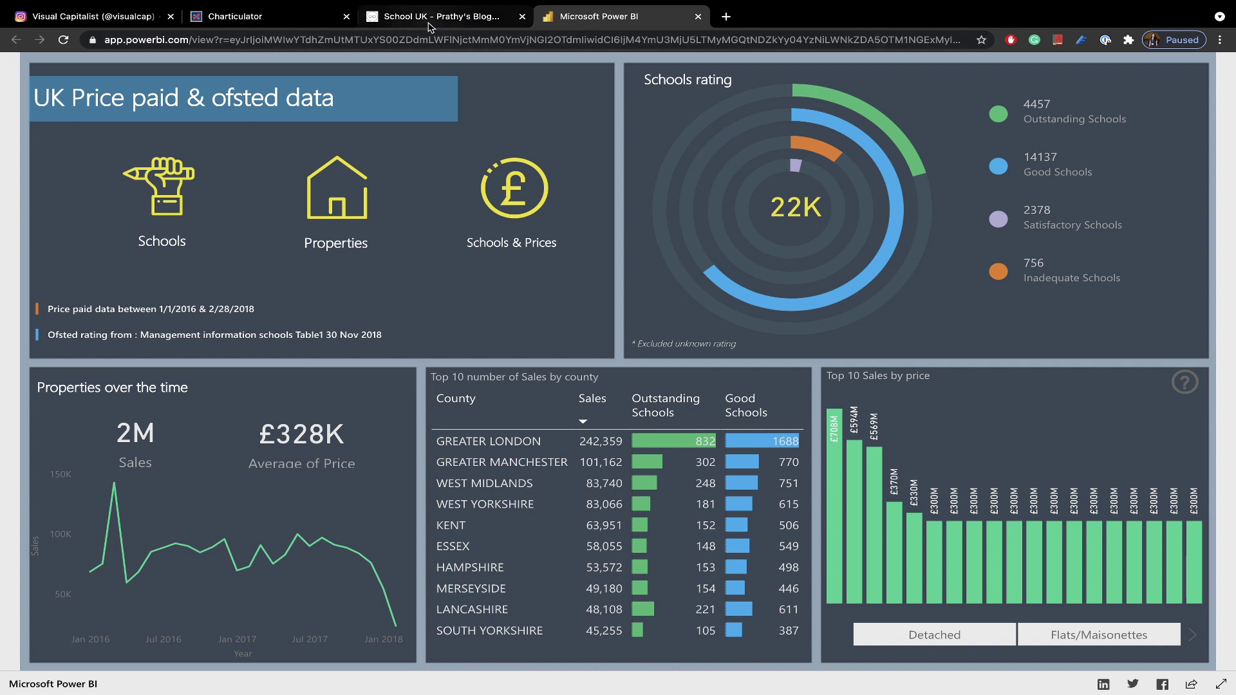
click(249, 25)
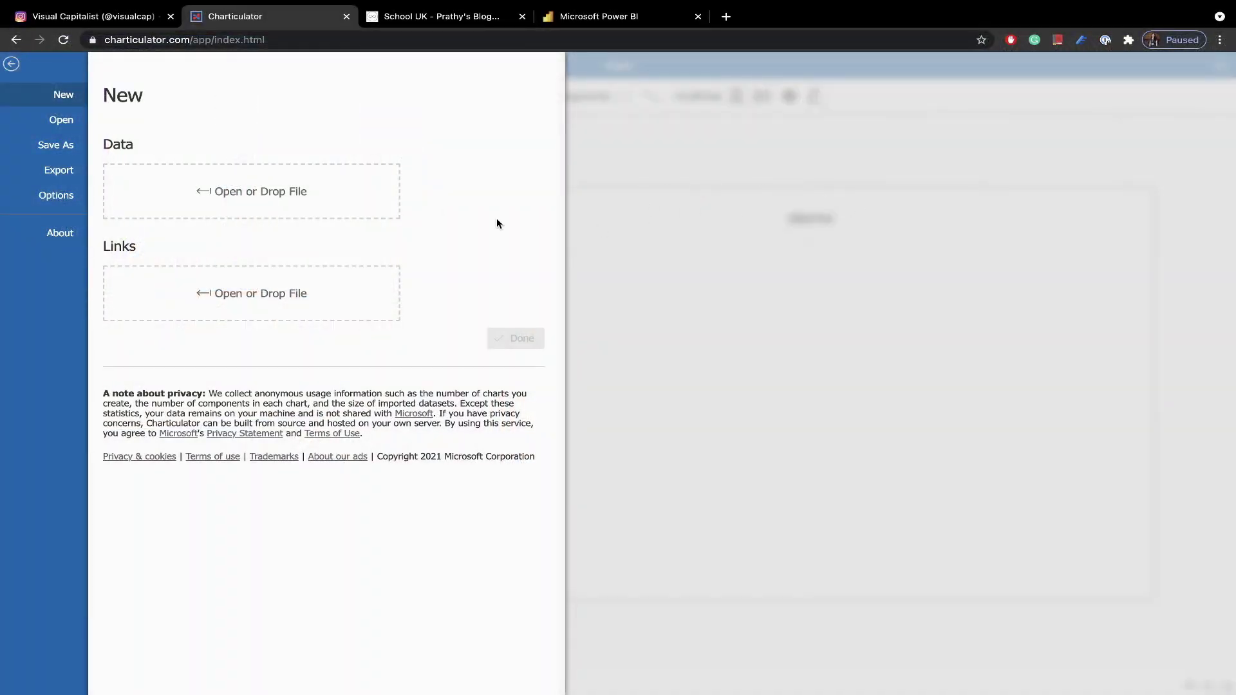
Review Charticulator's chart export options
click(59, 171)
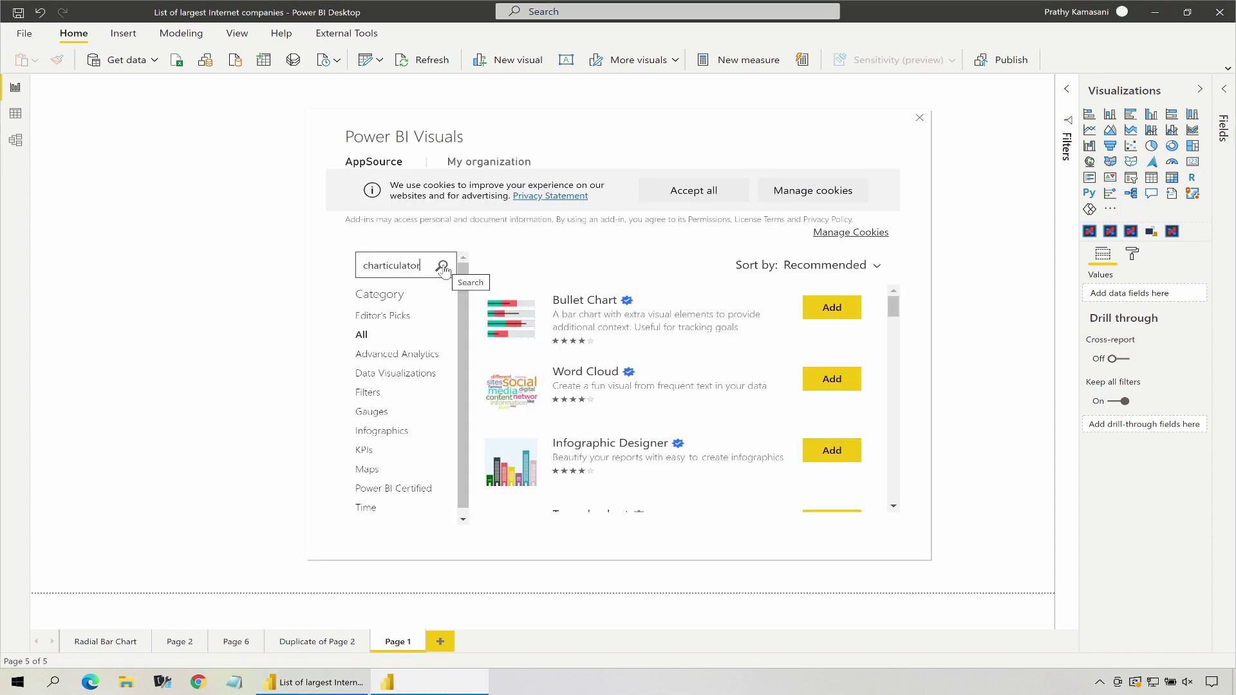
click(443, 266)
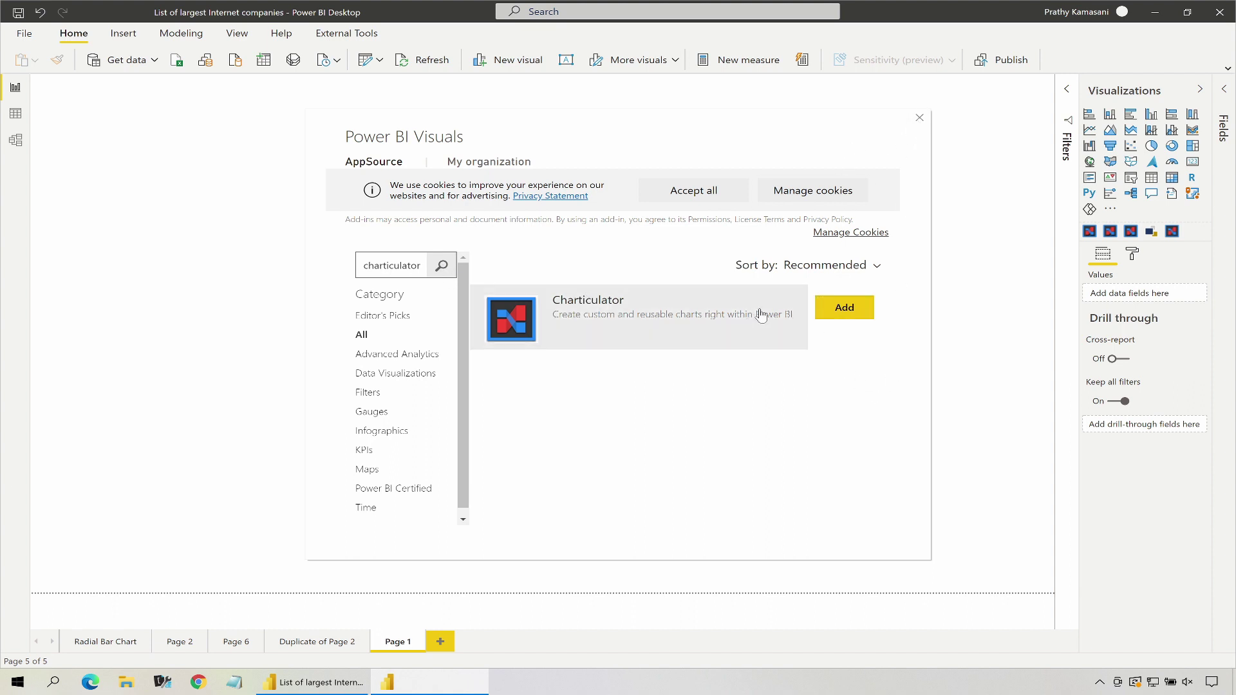
click(920, 118)
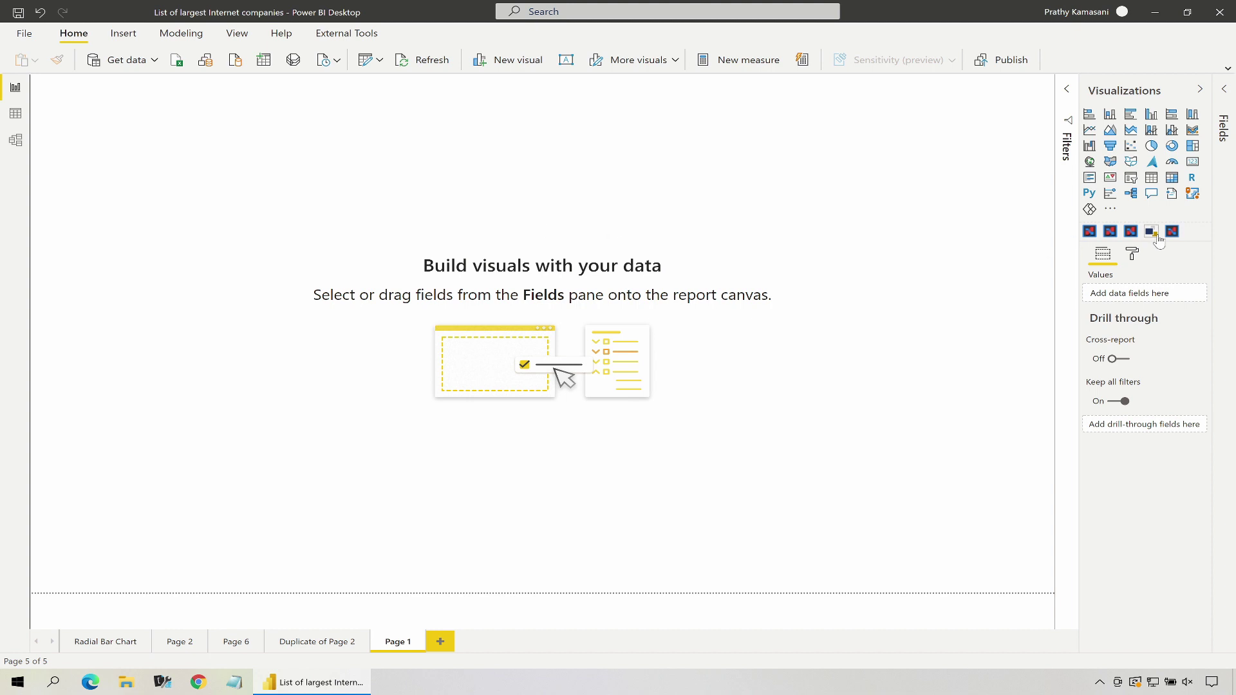
click(15, 114)
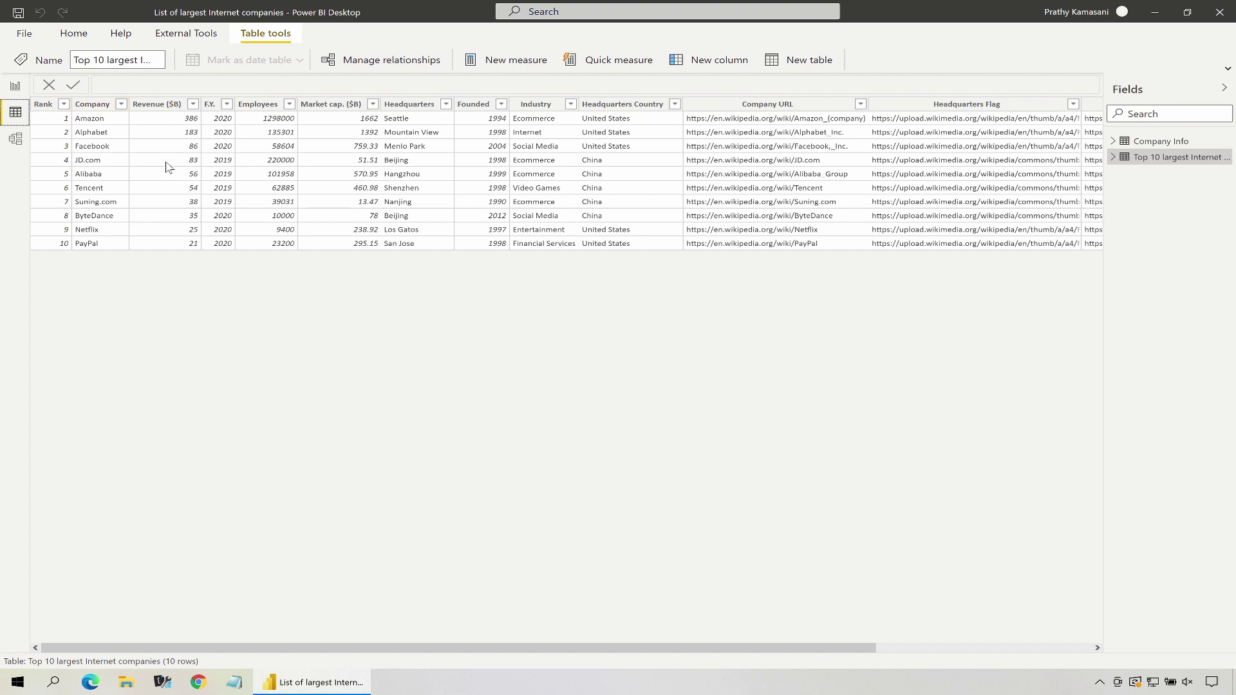
click(88, 105)
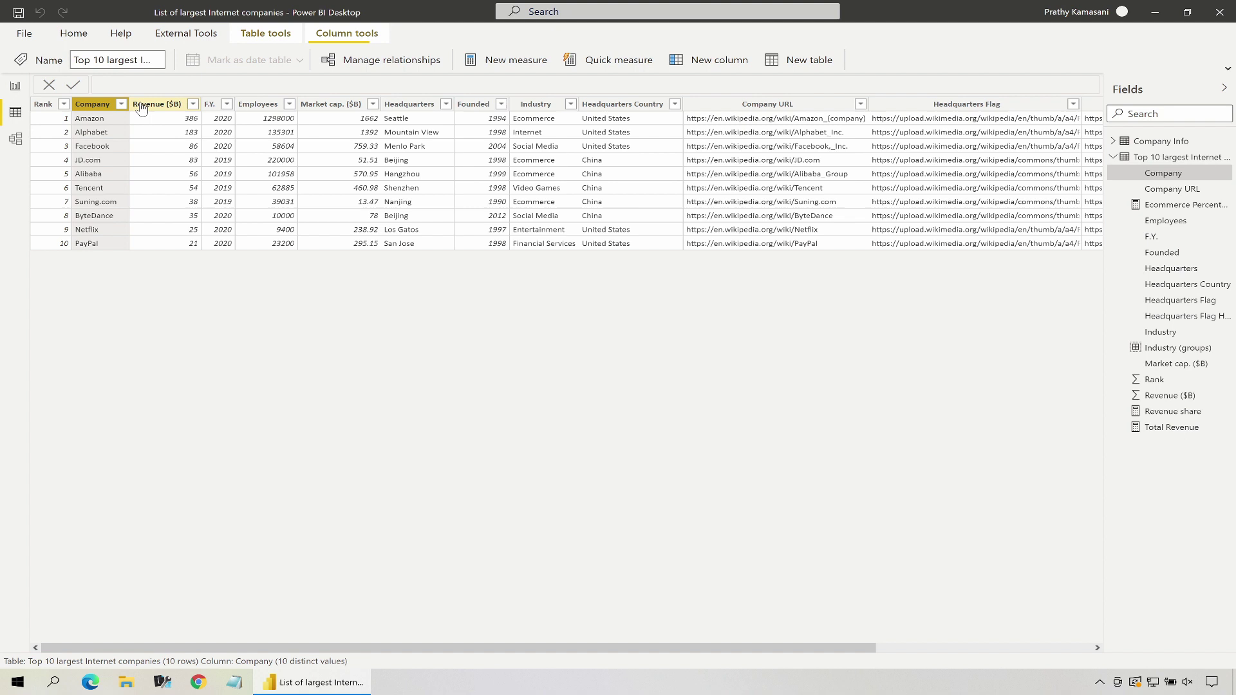
click(147, 105)
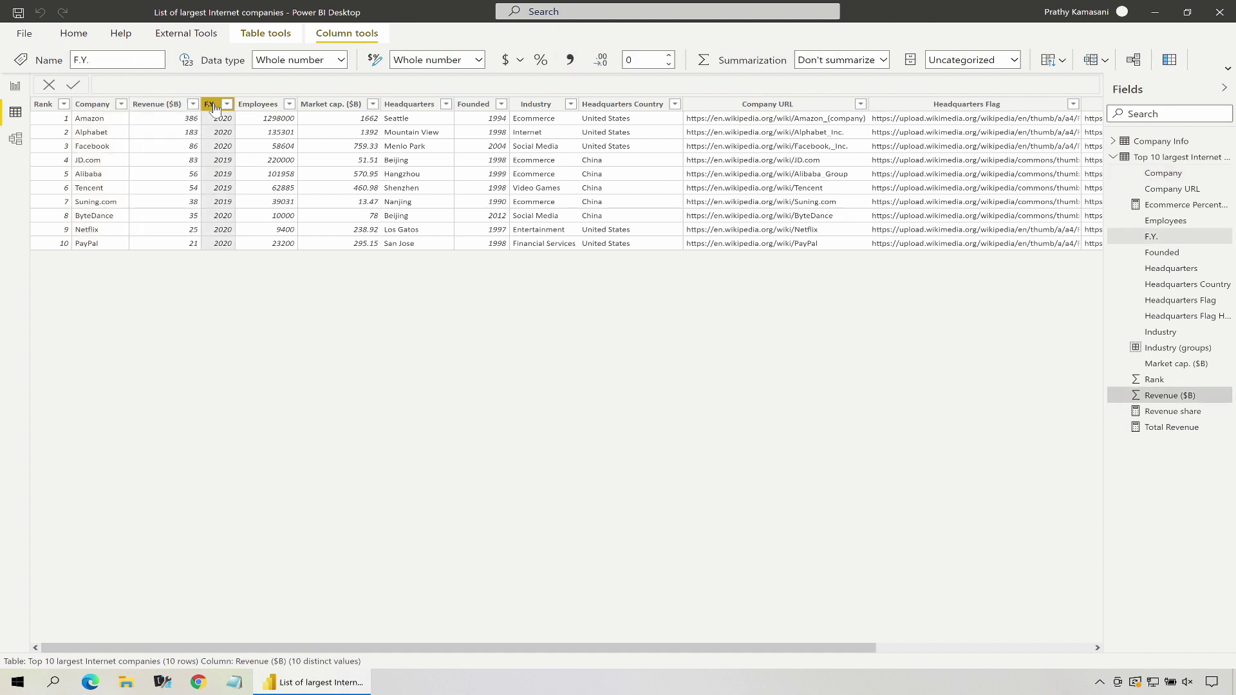
click(212, 105)
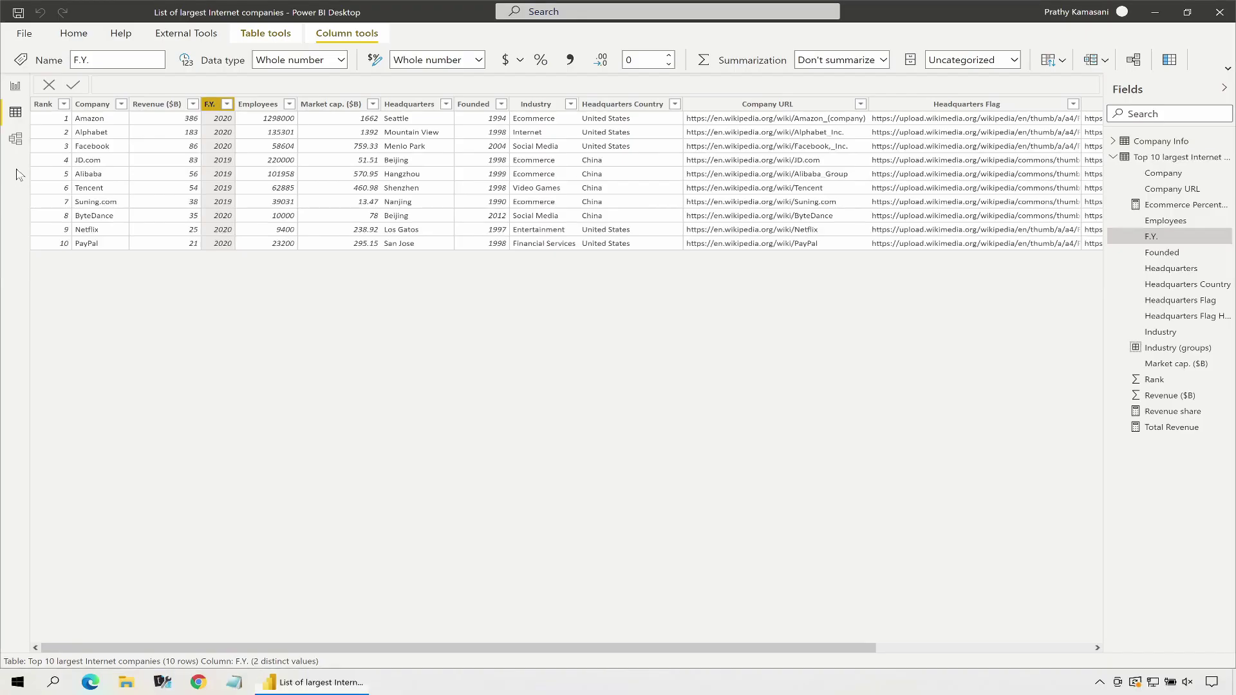
click(15, 89)
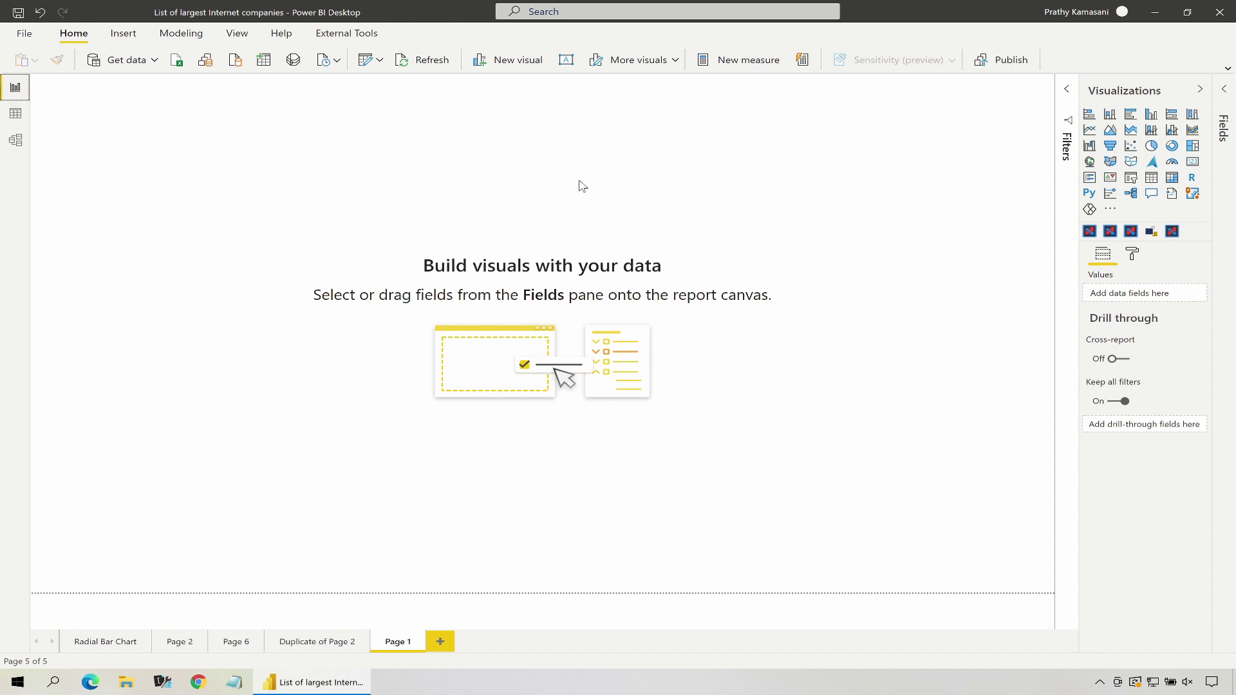
Add a table visual listing Company, F.Y. and Revenue ($B) for the ten companies
click(1150, 180)
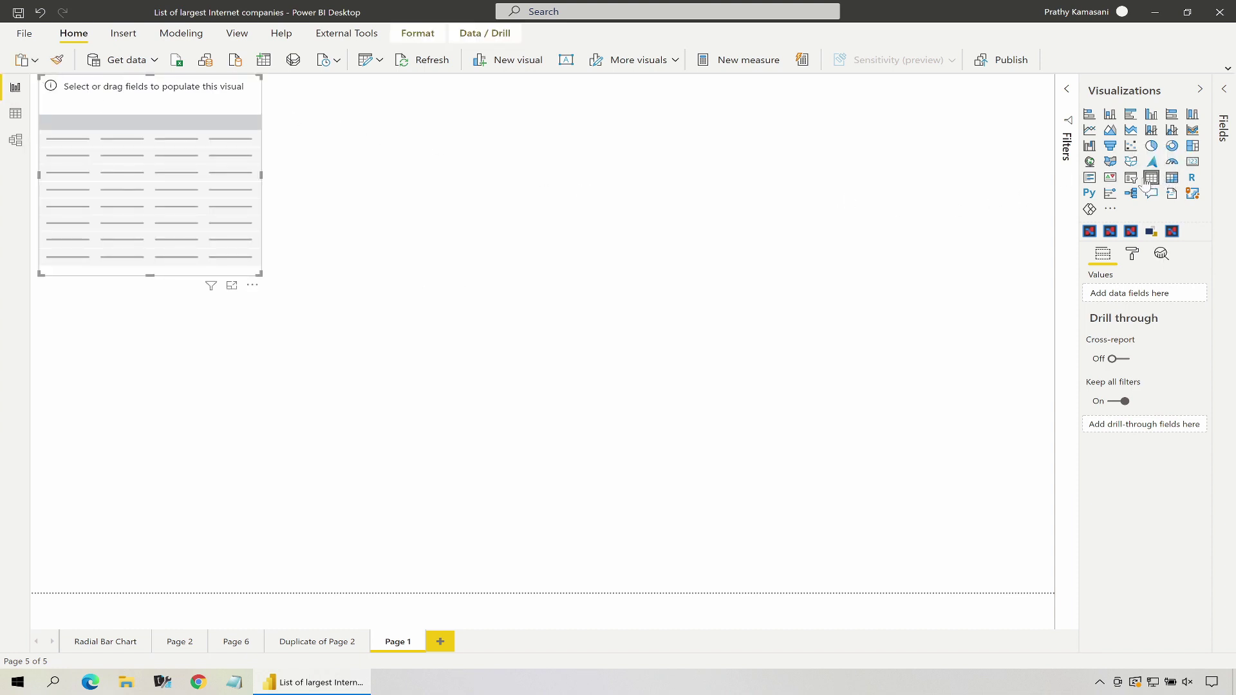
click(1221, 92)
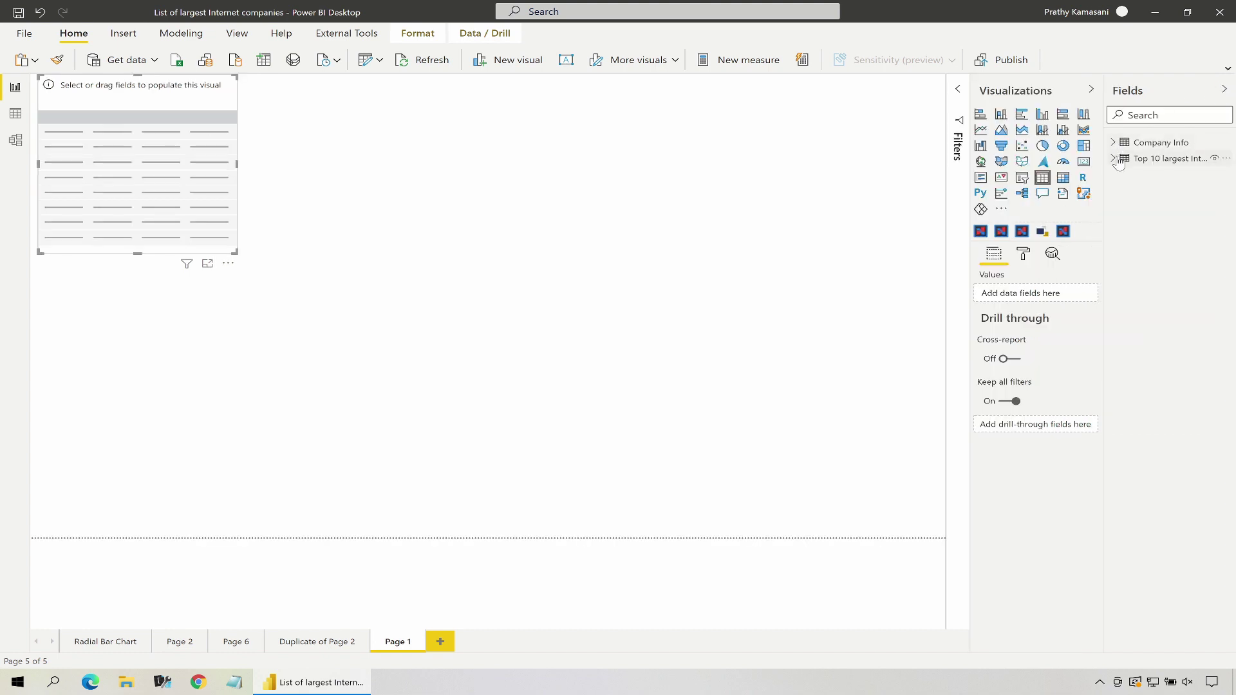
click(1114, 159)
click(1137, 175)
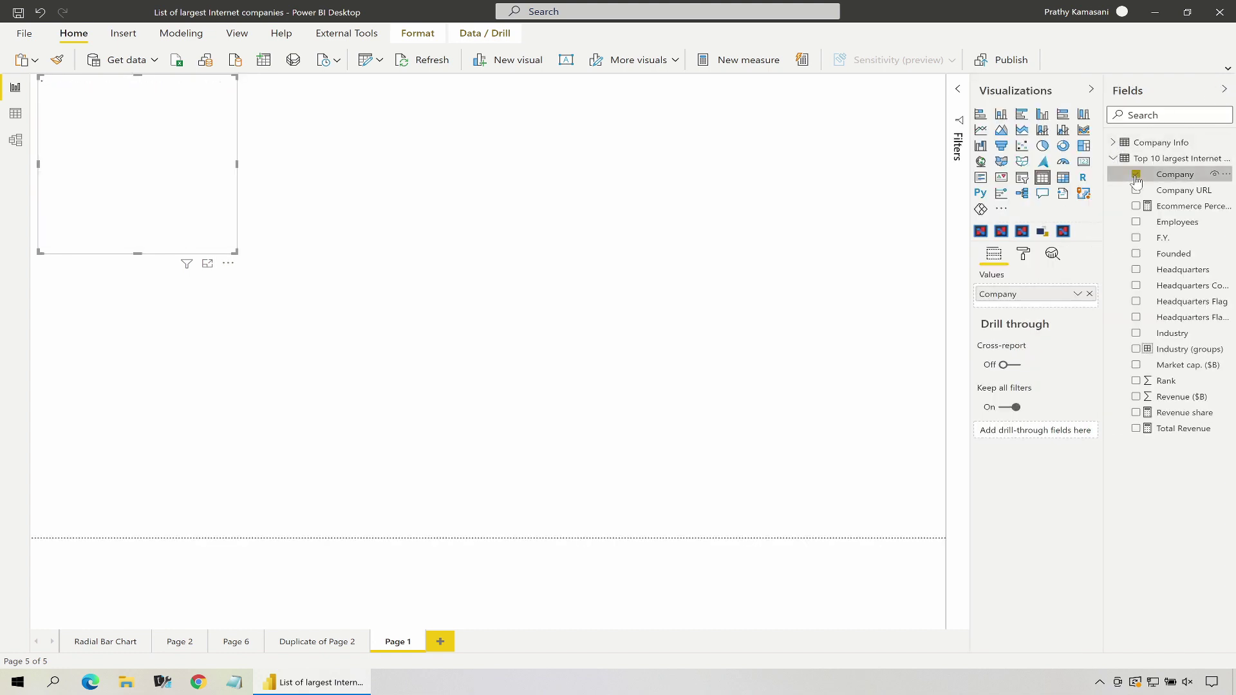
click(1136, 238)
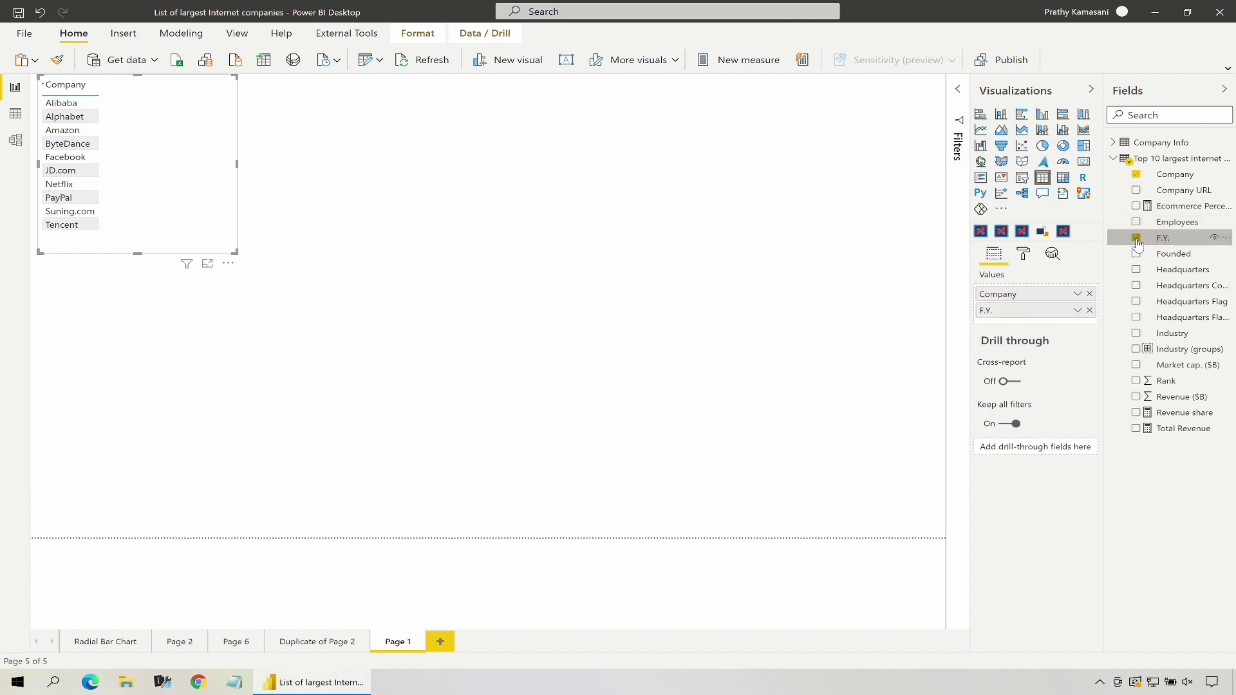
click(1136, 397)
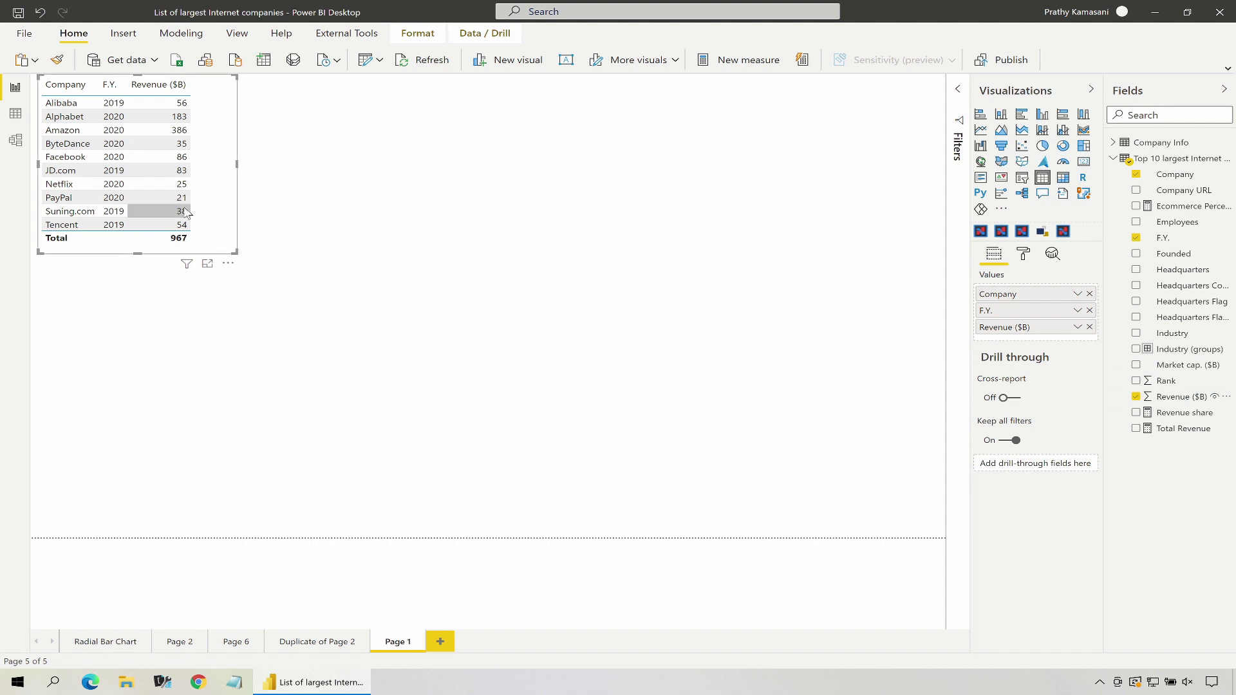
Turn the table into an enlarged Charticulator visual using F.Y. and Revenue ($B), opened for editing
click(1064, 231)
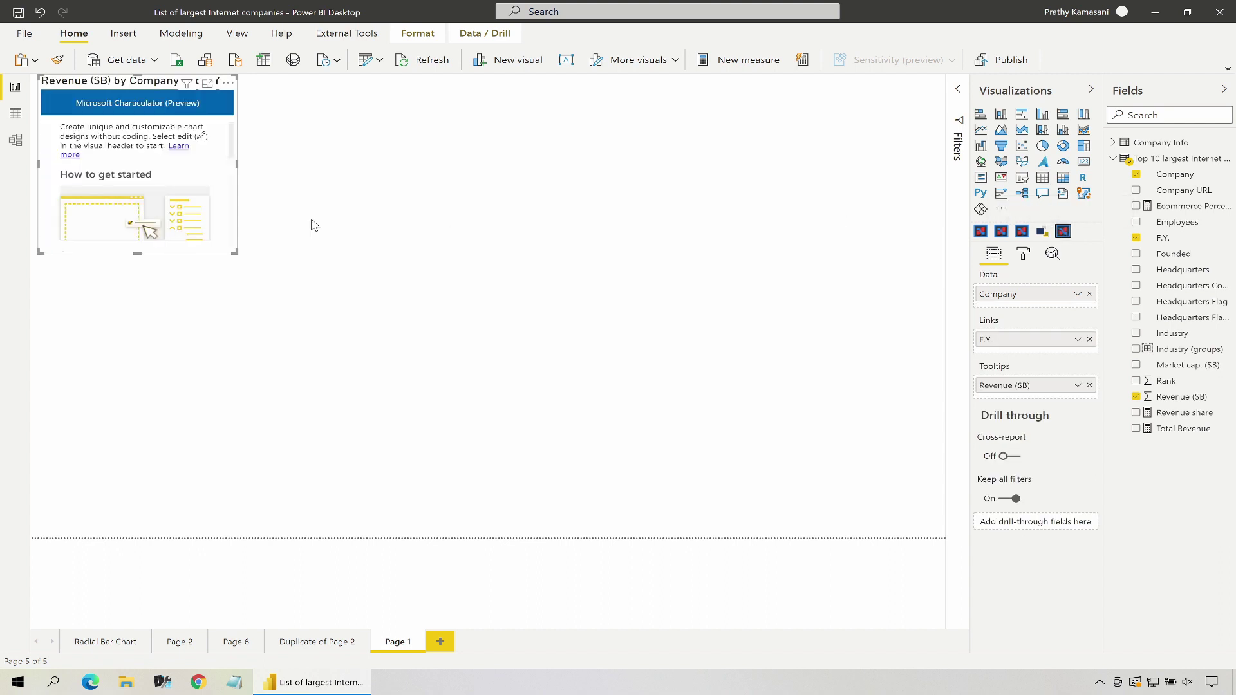
drag(235, 252, 922, 515)
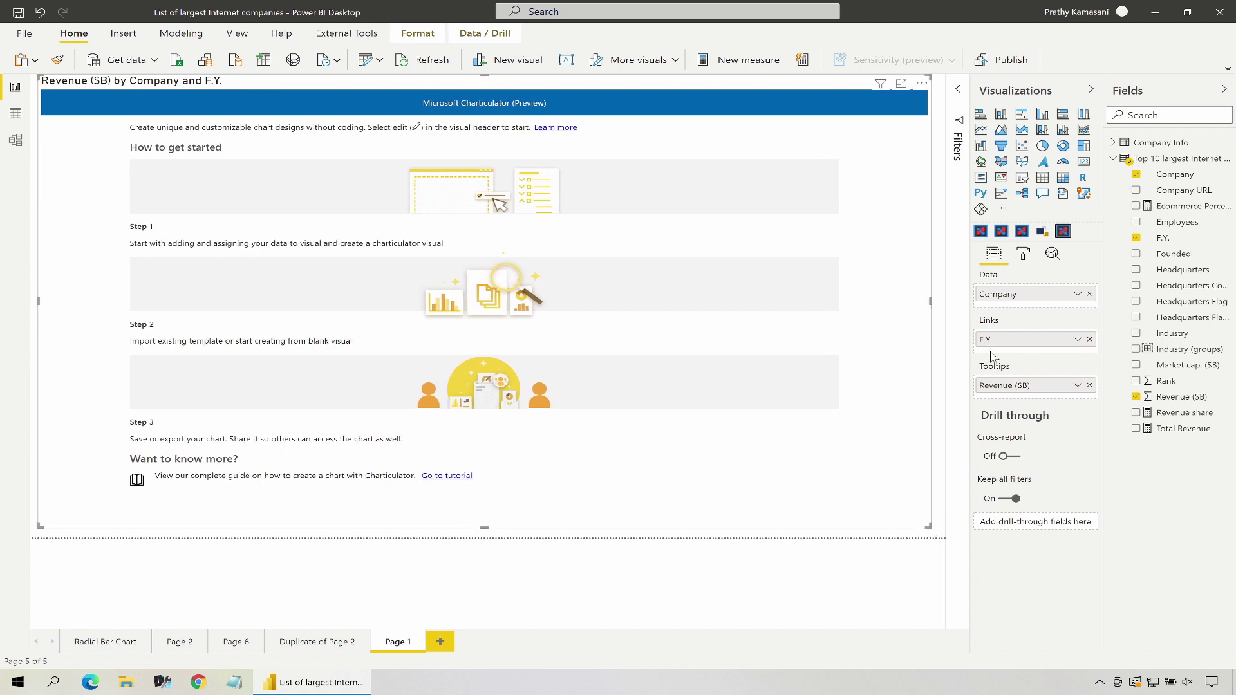
drag(996, 348, 1002, 310)
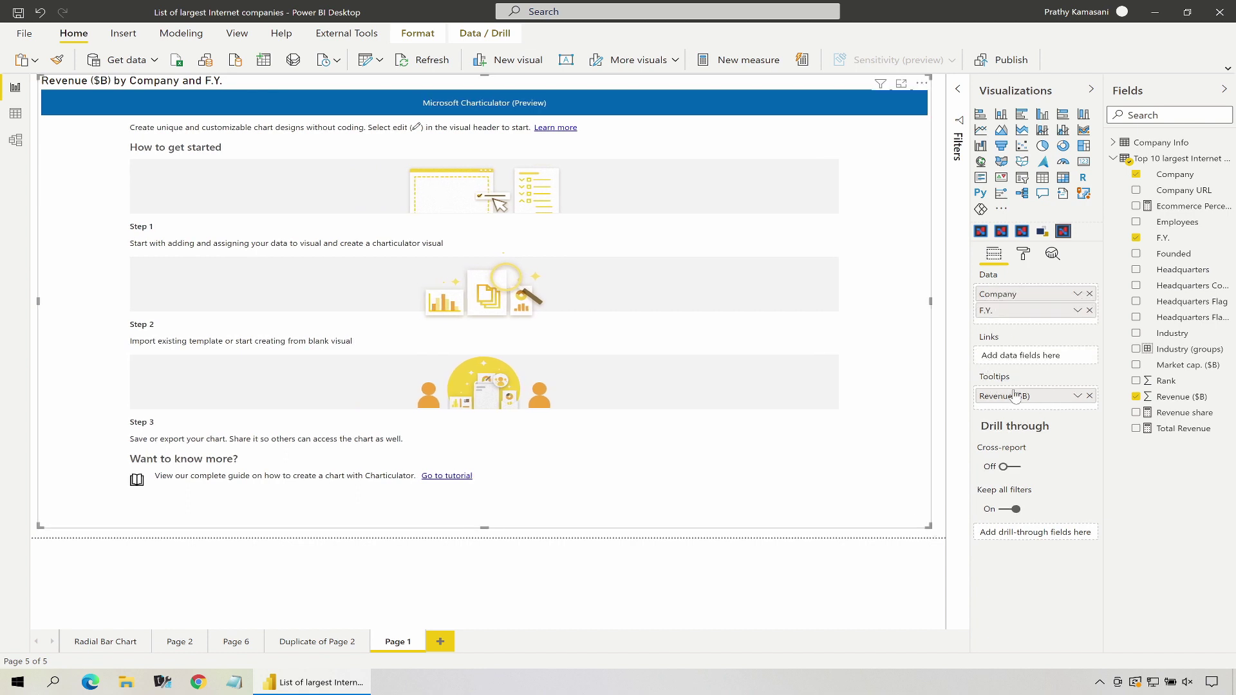
drag(1013, 365, 1009, 322)
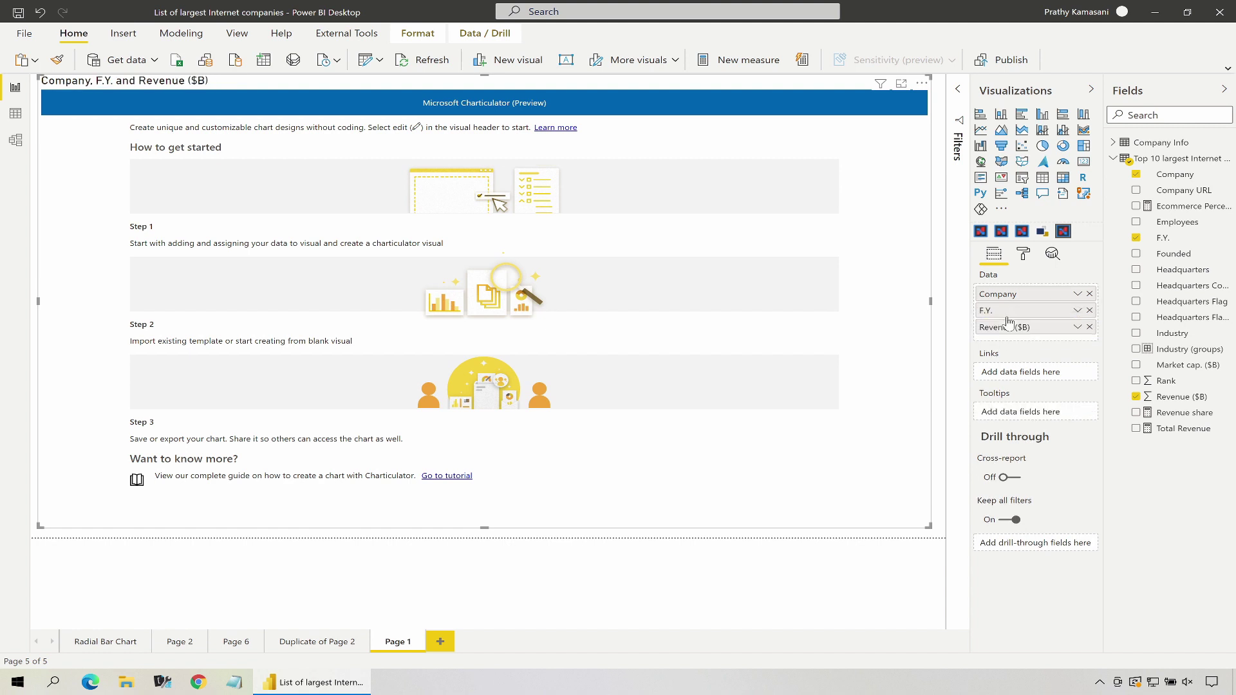
click(923, 83)
click(940, 103)
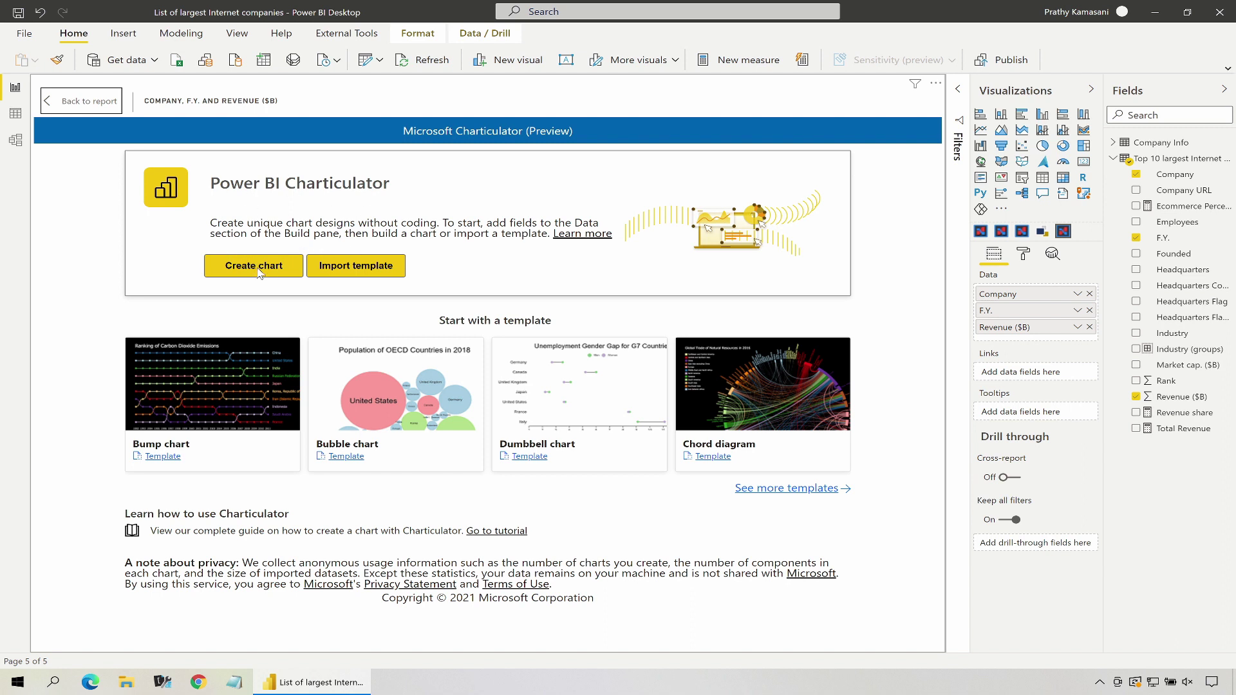
Create a blank chart with a rectangle bar mark whose width is bound to Revenue ($B)
click(258, 271)
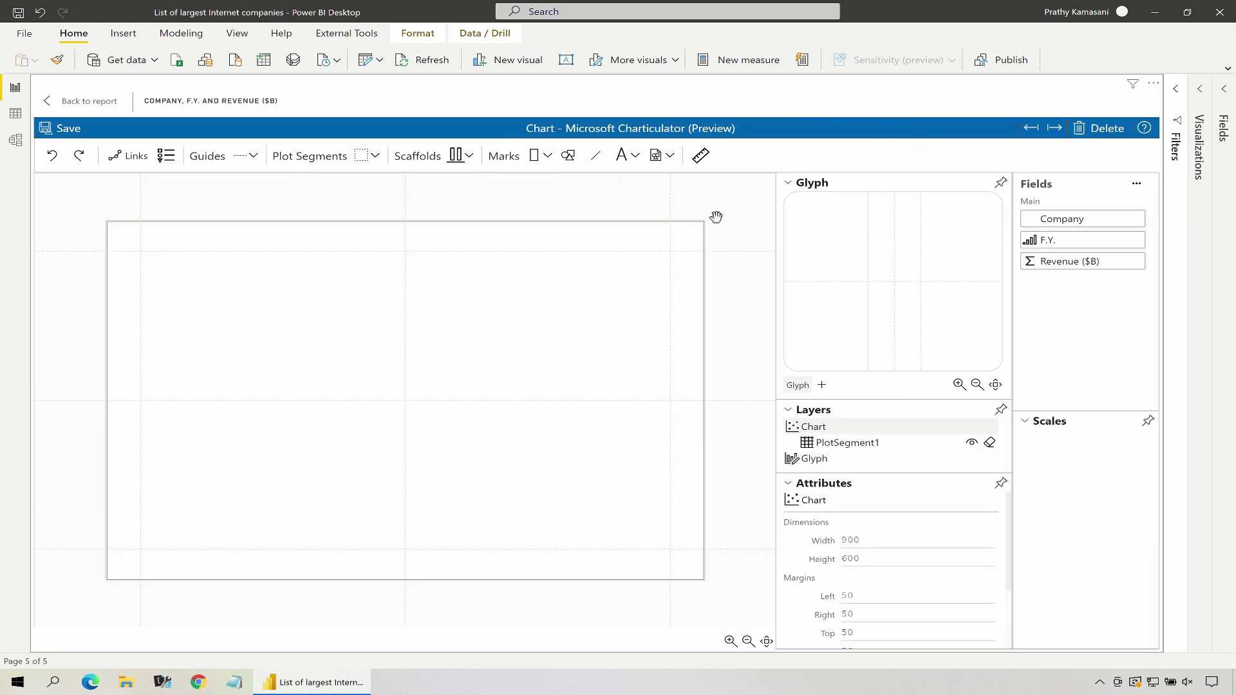
click(546, 158)
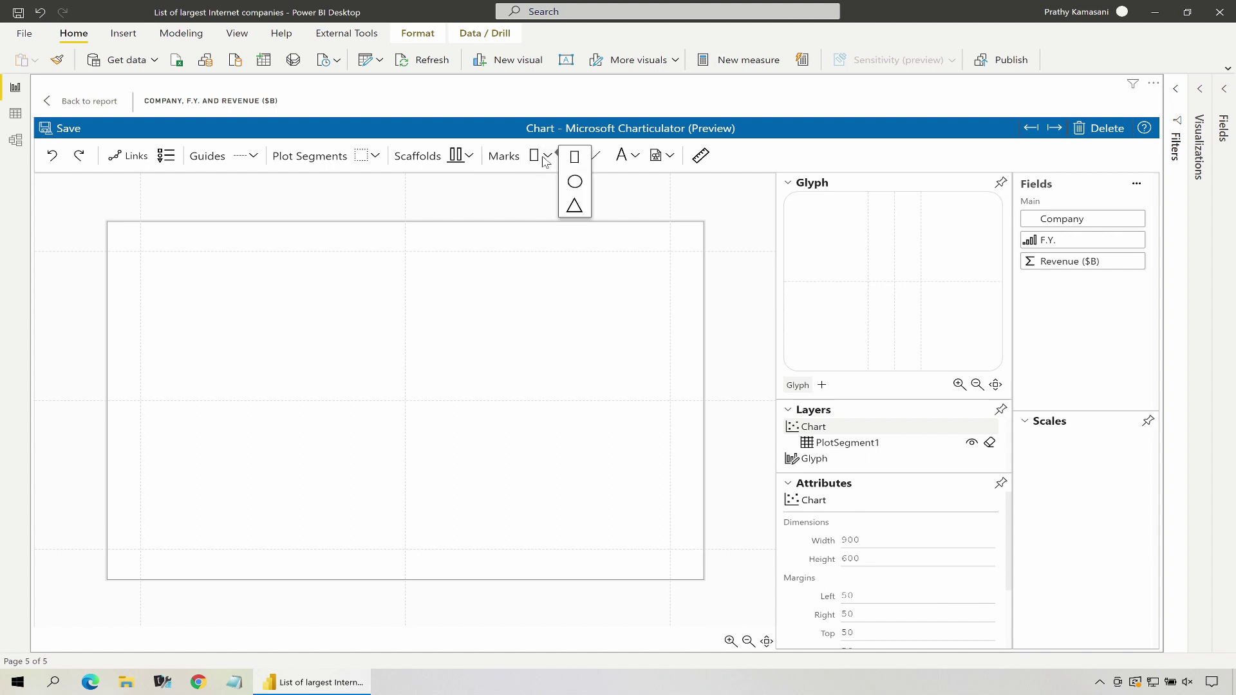
click(574, 161)
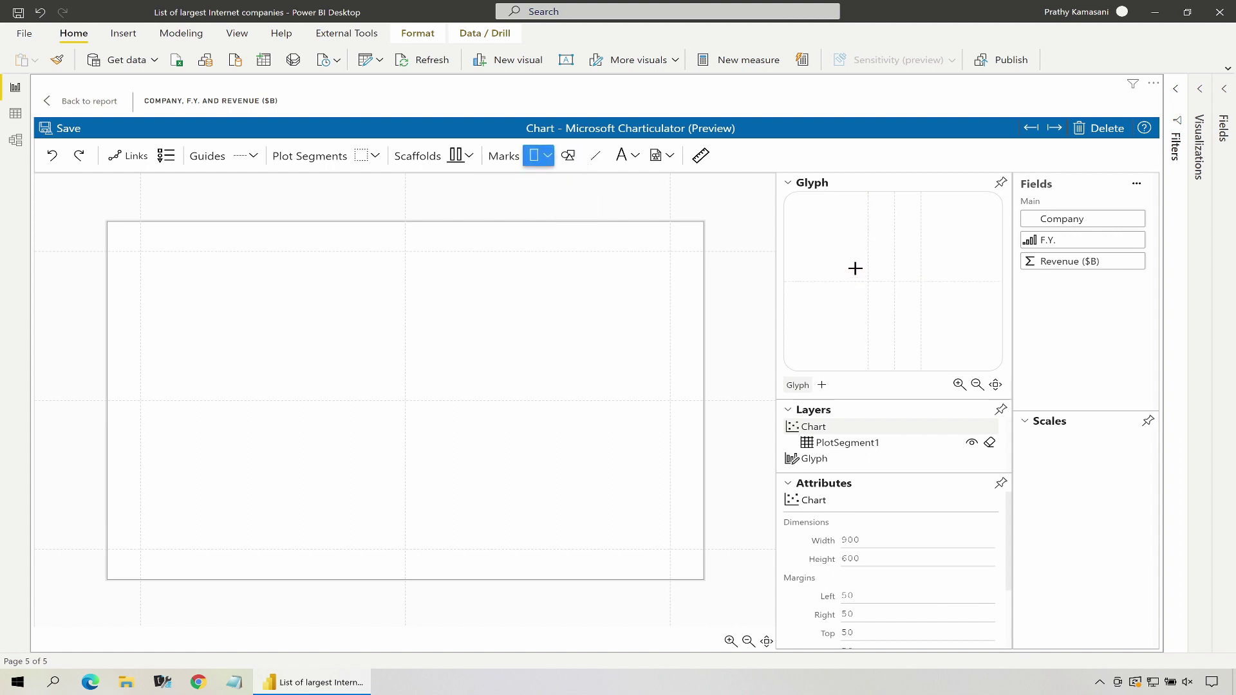
drag(855, 268, 937, 293)
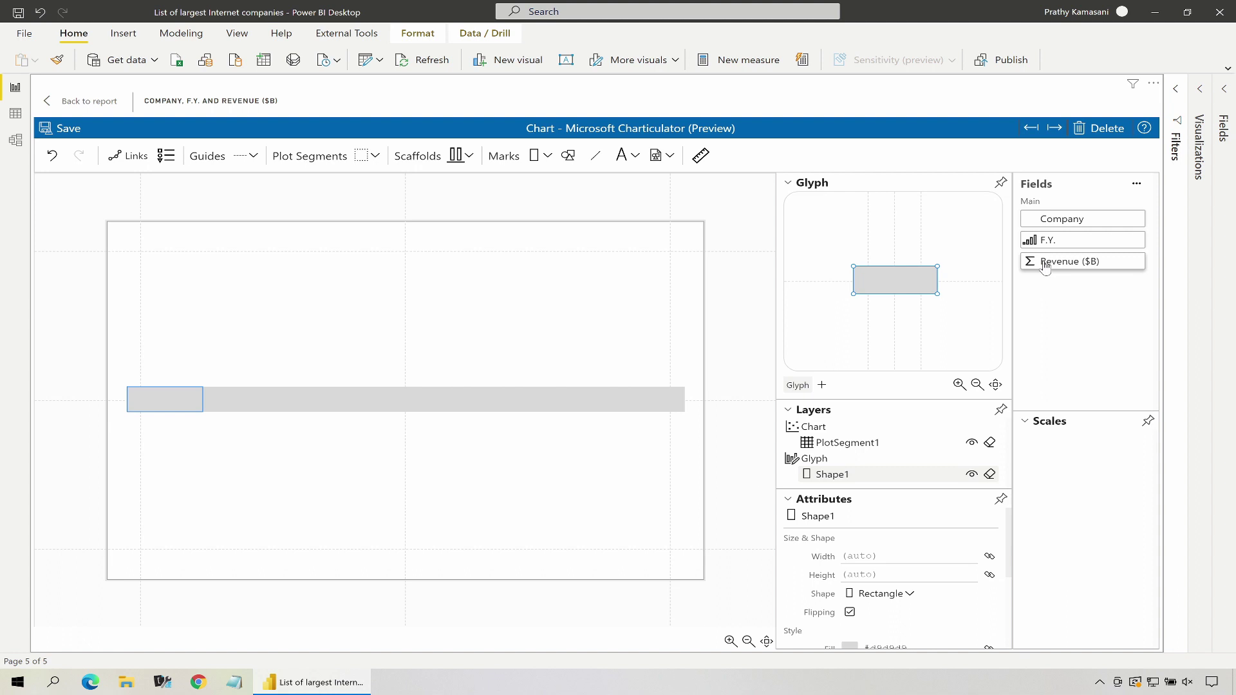
drag(1056, 266, 897, 558)
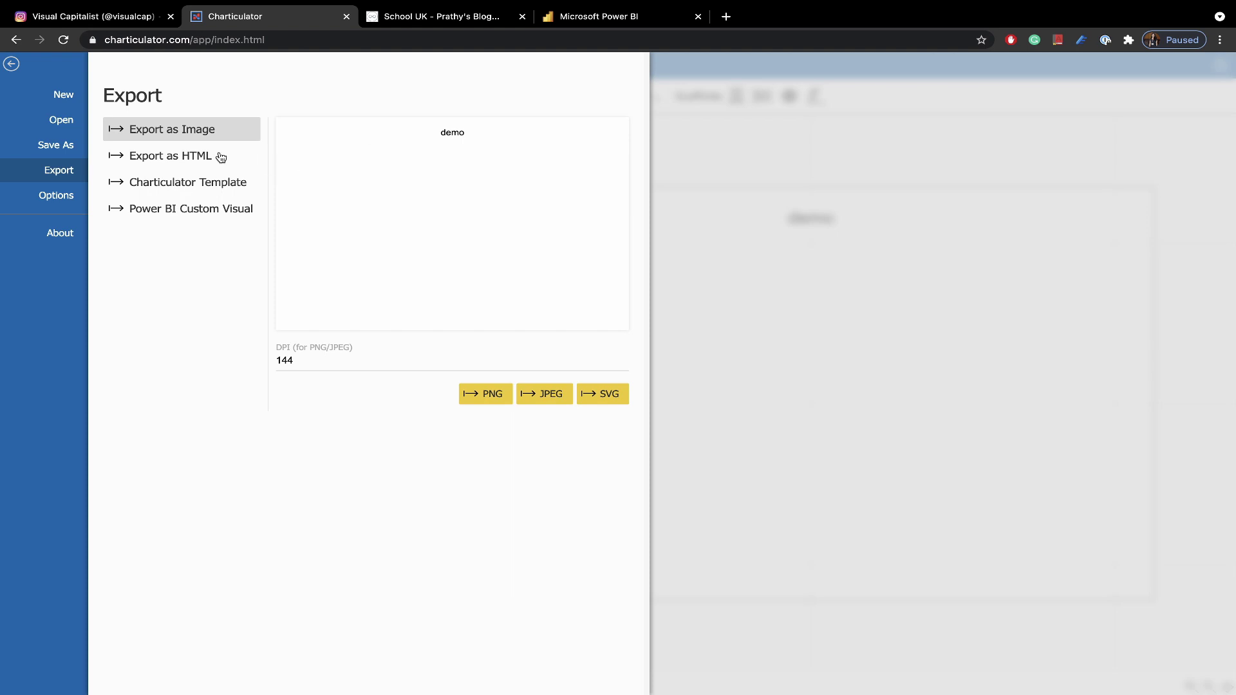
click(64, 98)
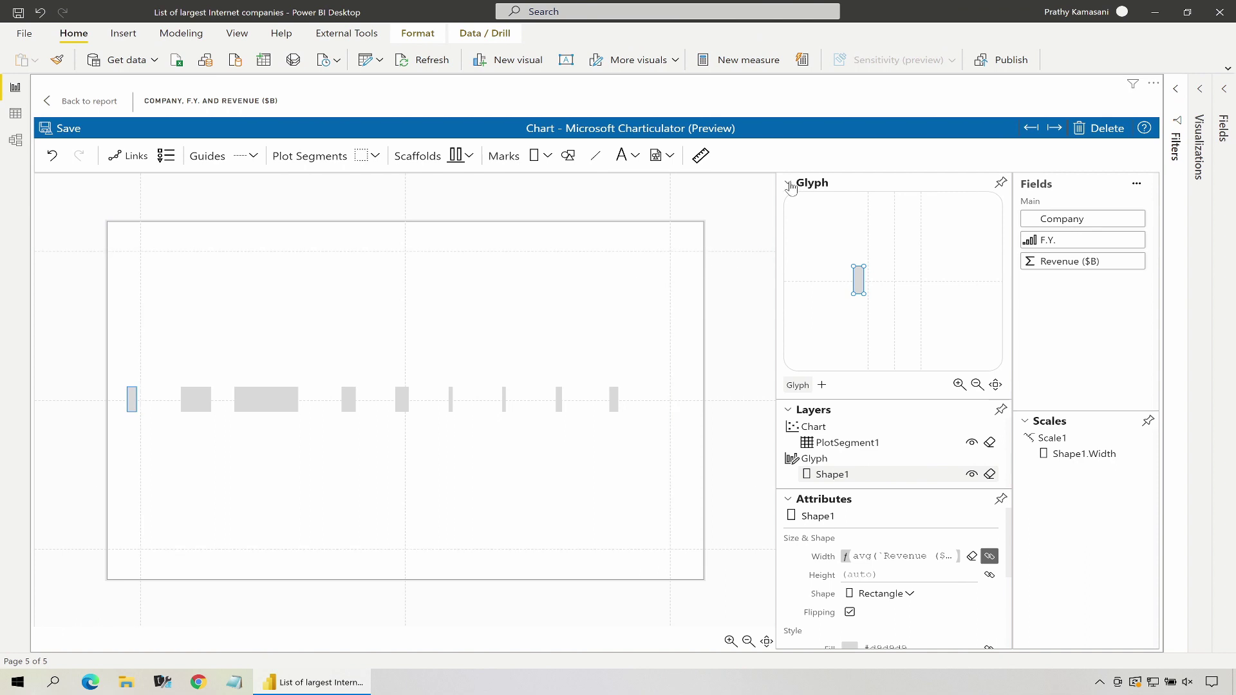
Bind Company to the bar fill so each company's bar gets its own colour
click(789, 185)
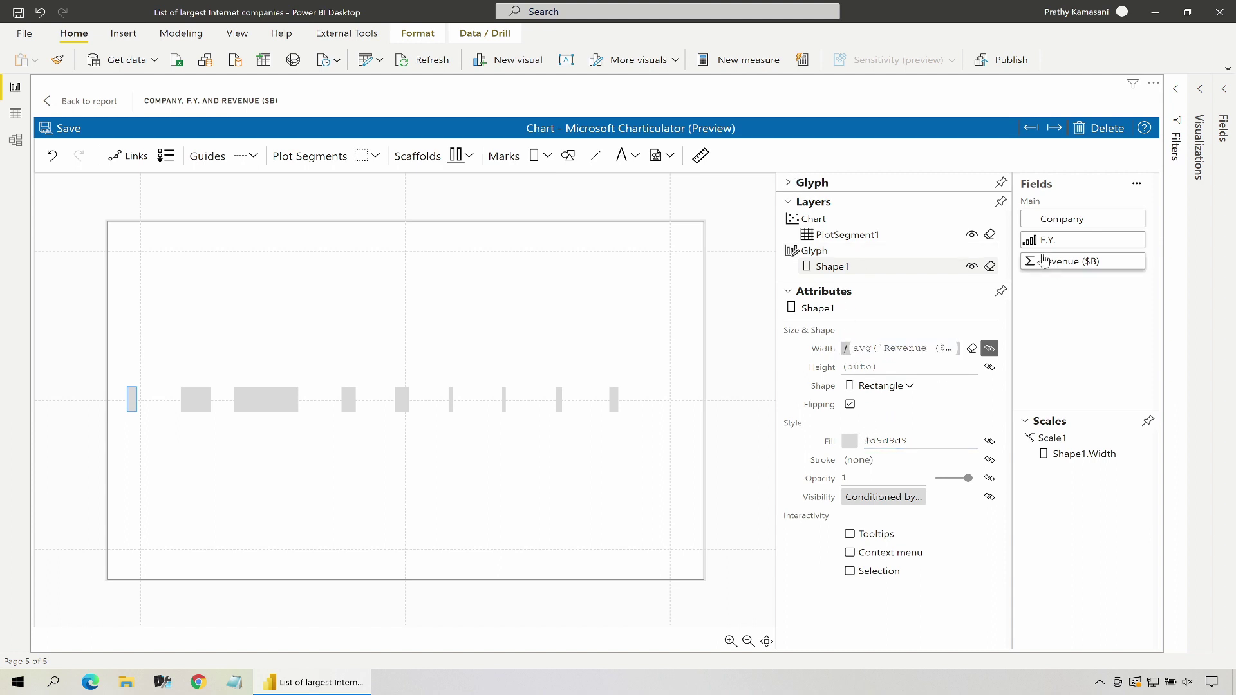
drag(1048, 229, 921, 438)
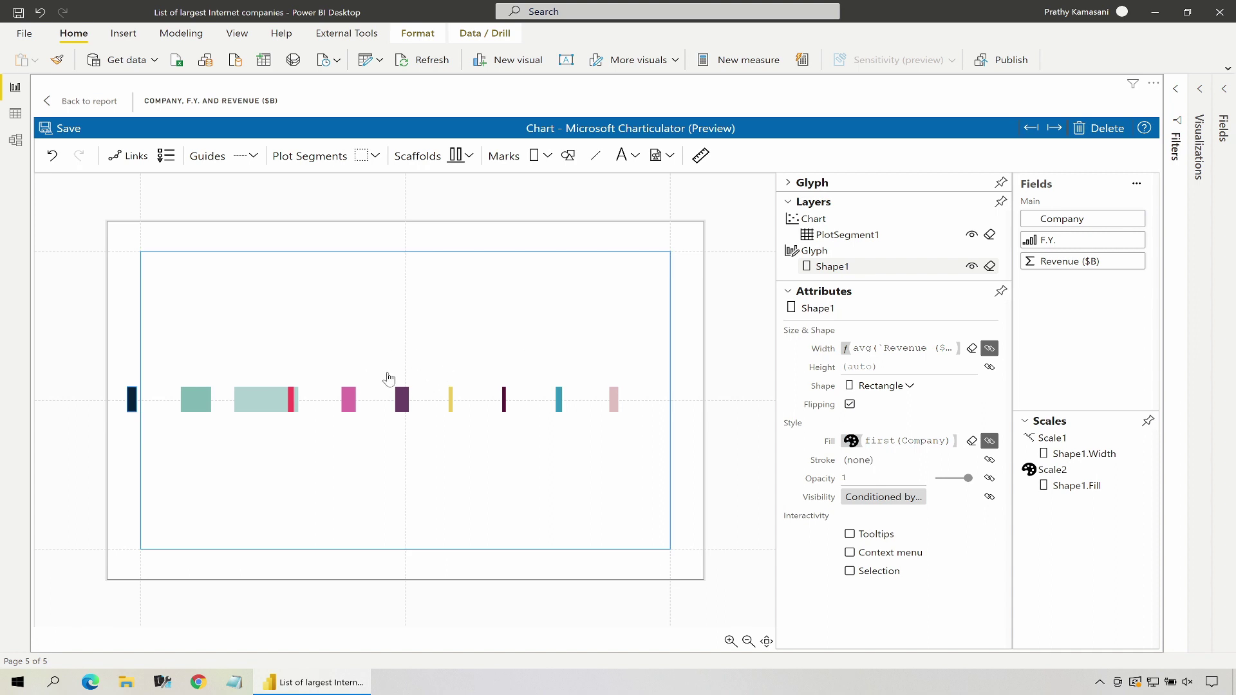
click(393, 380)
Apply the polar scaffold to the plot segment and set its sub-layout to Stack Radial
click(469, 157)
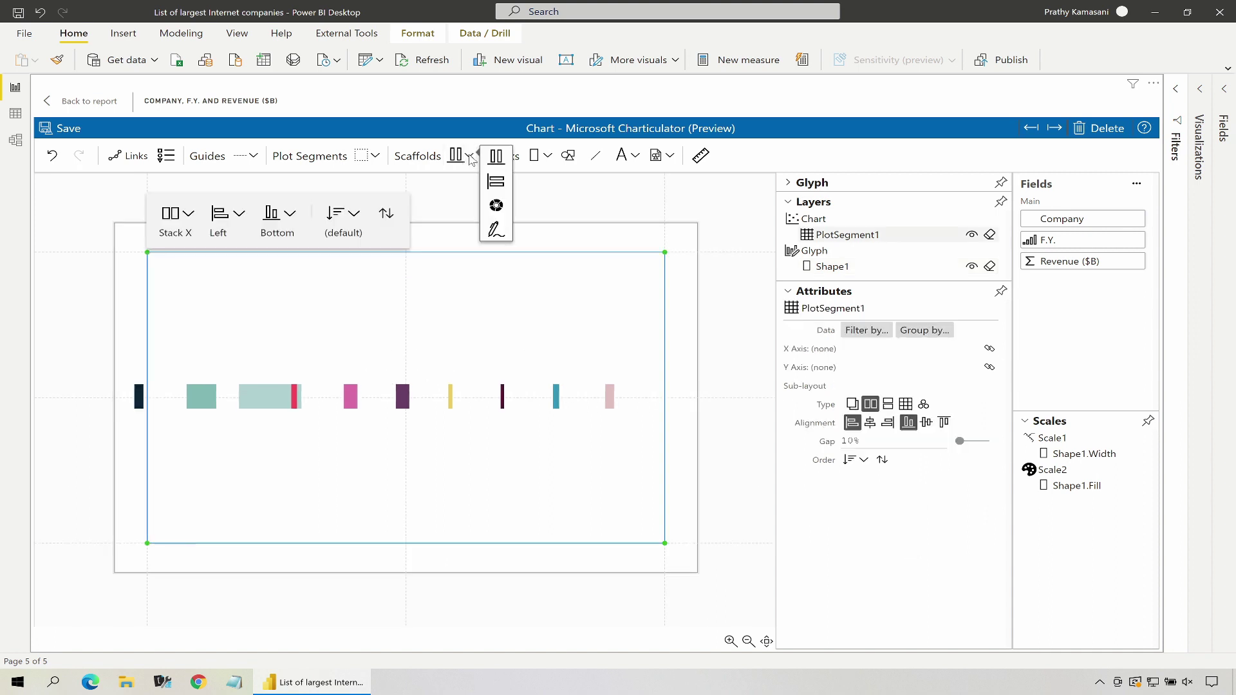
click(492, 205)
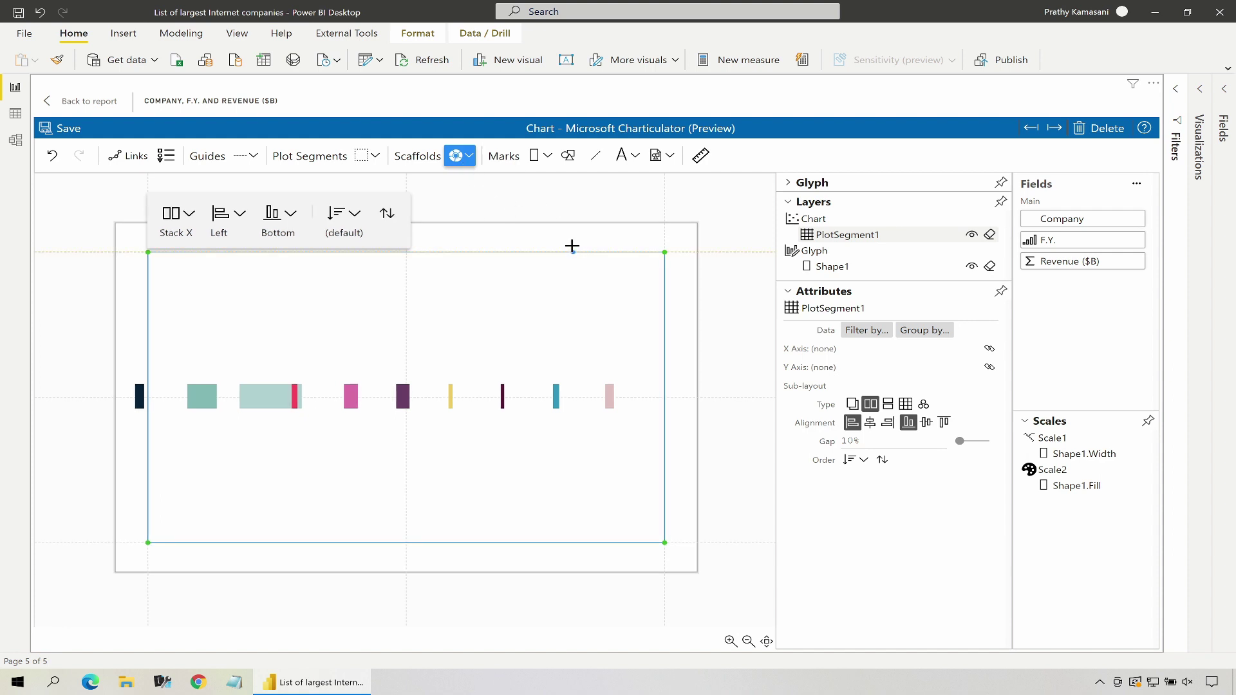
click(458, 160)
drag(458, 160, 431, 323)
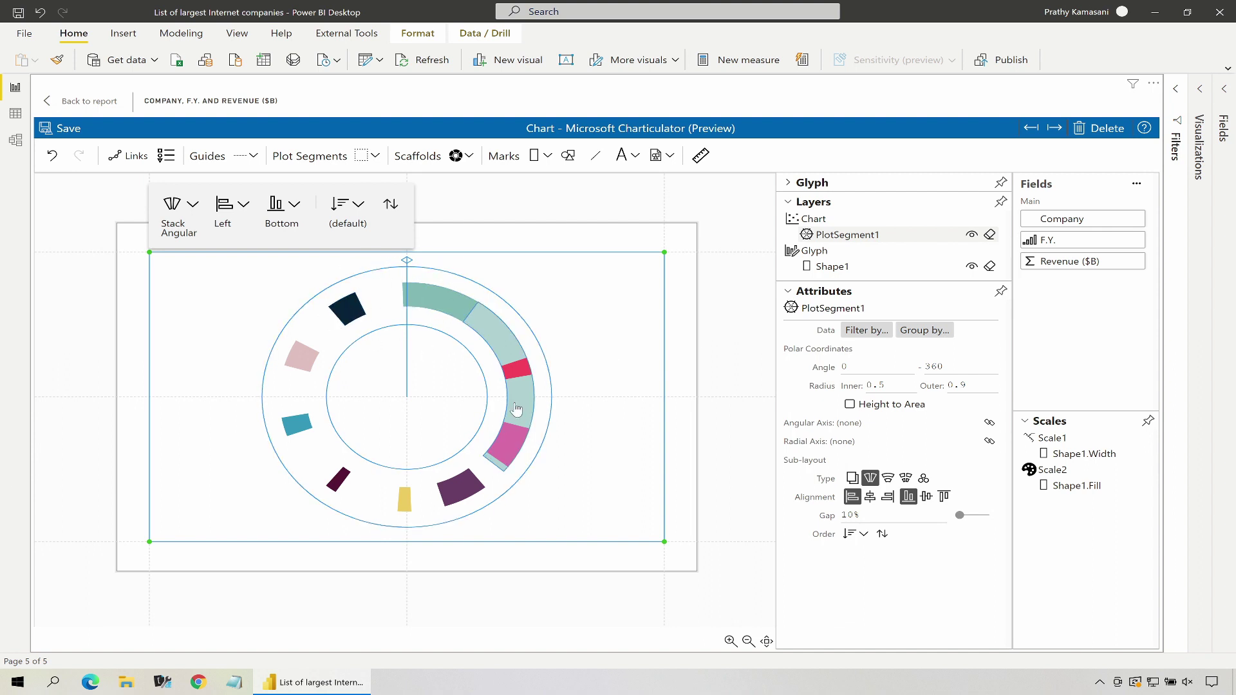
click(194, 207)
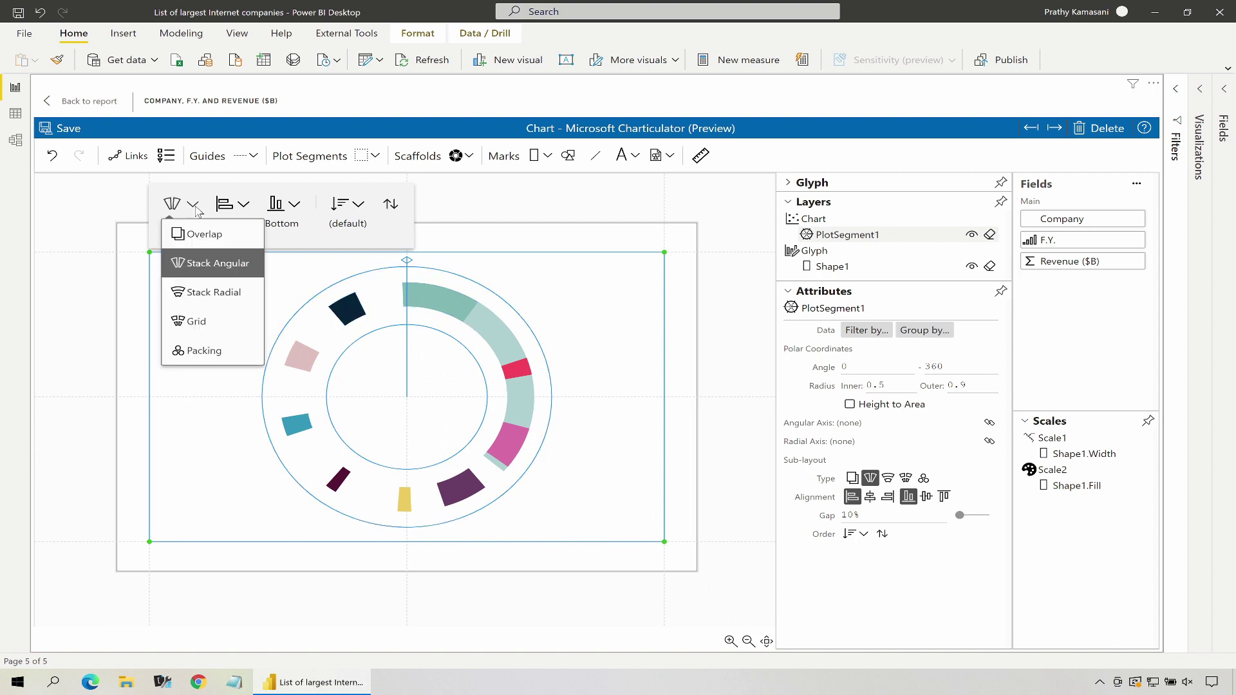
click(210, 323)
click(186, 216)
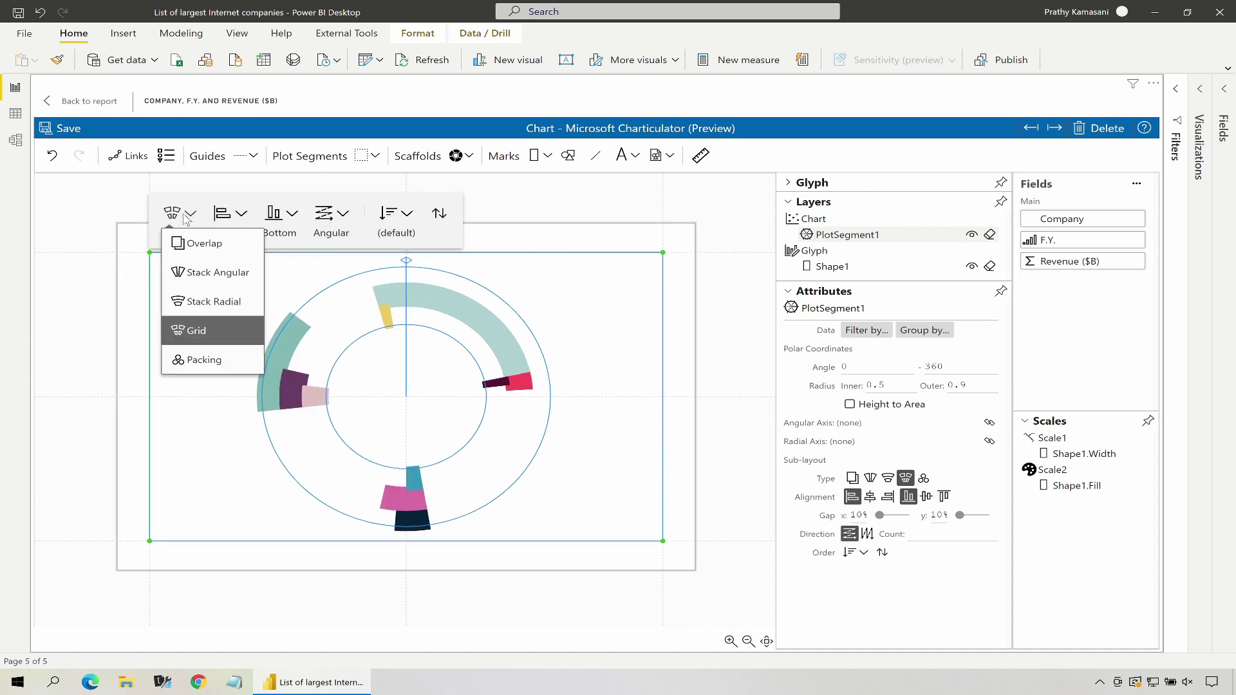
click(213, 302)
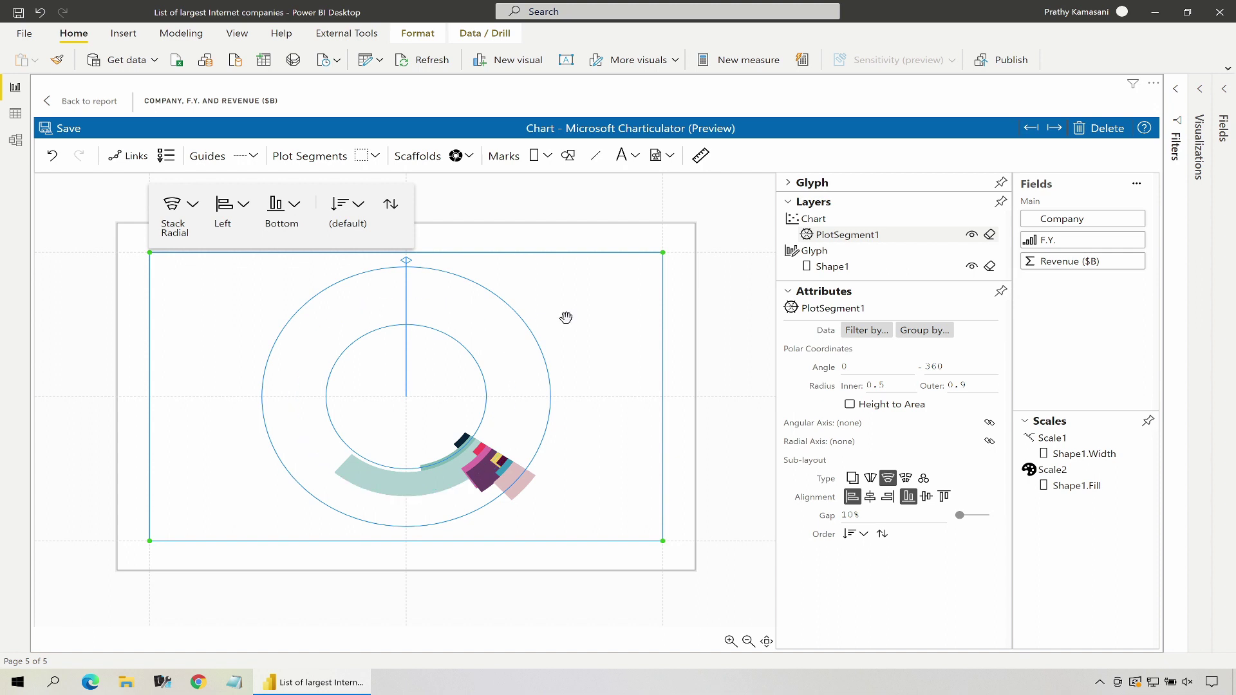
Change the polar plot segment's end angle from 360 to 0
click(615, 373)
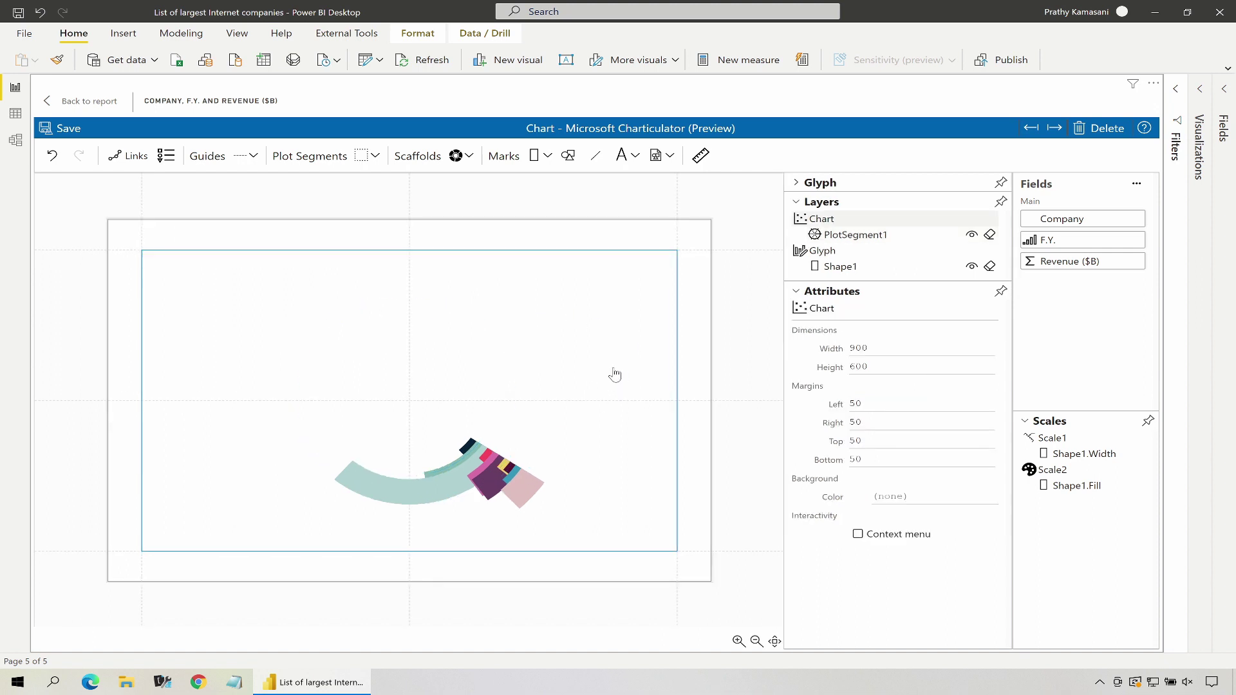
click(566, 428)
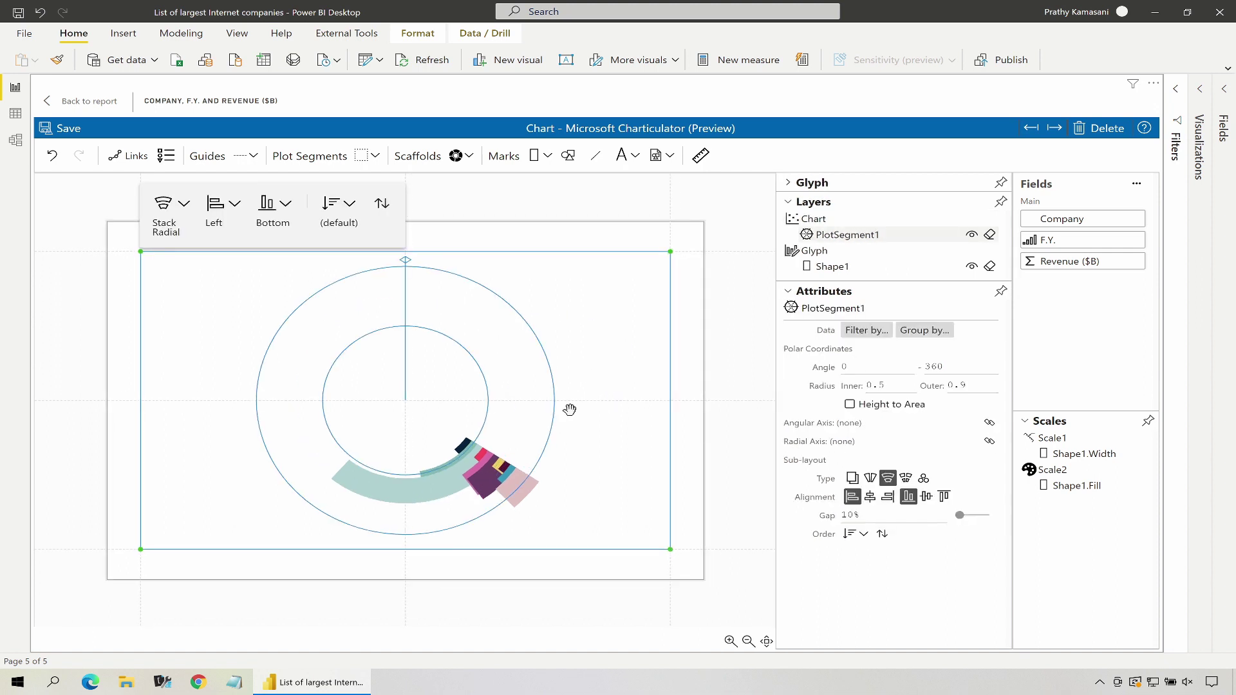
drag(962, 370, 915, 374)
text(0)
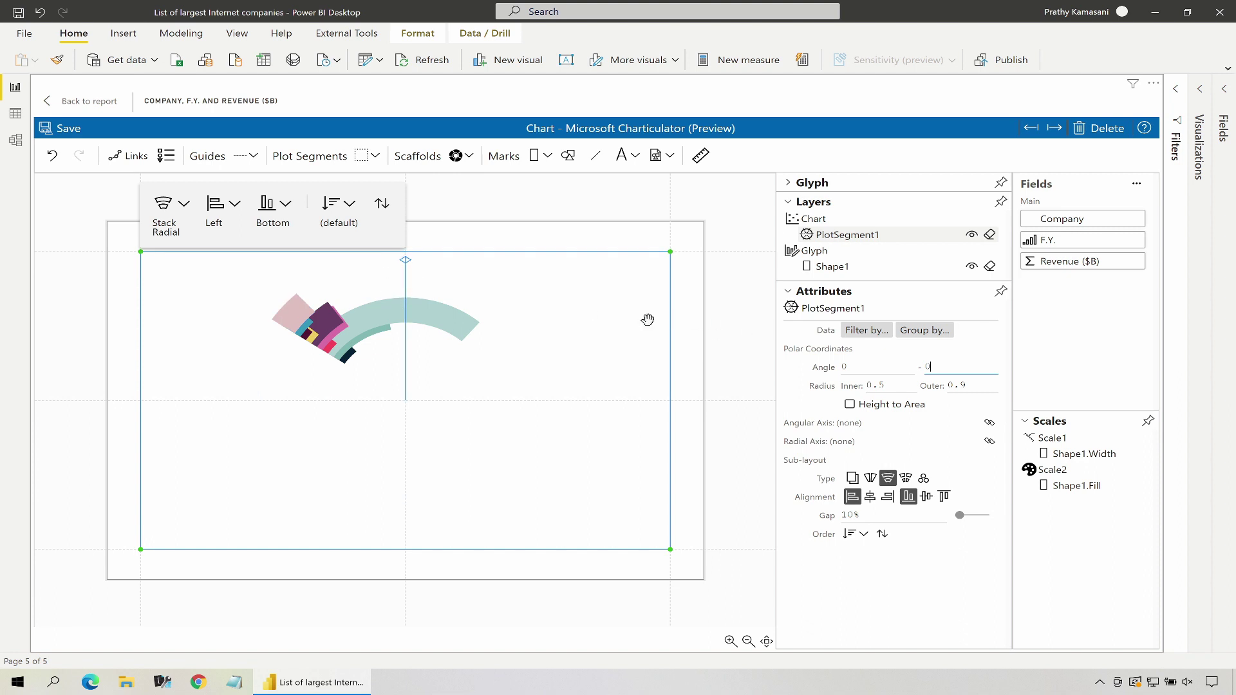
click(789, 183)
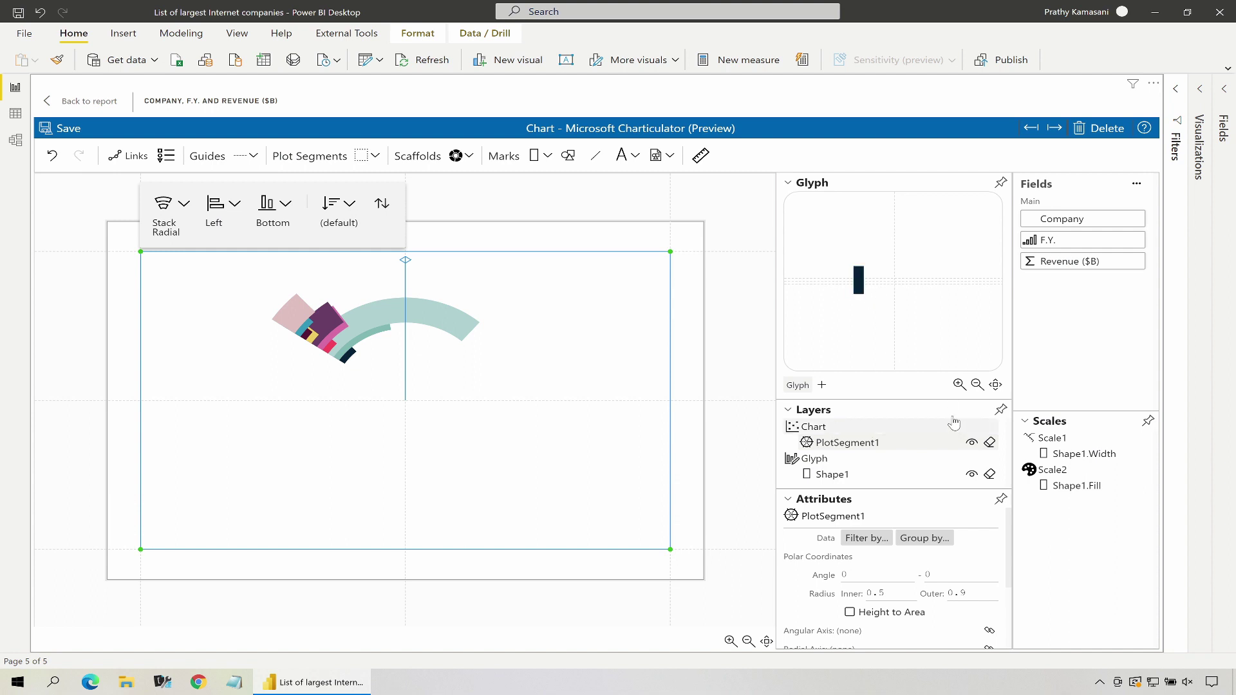
Add a text mark to the bar glyph showing Company names at font size 8
click(965, 386)
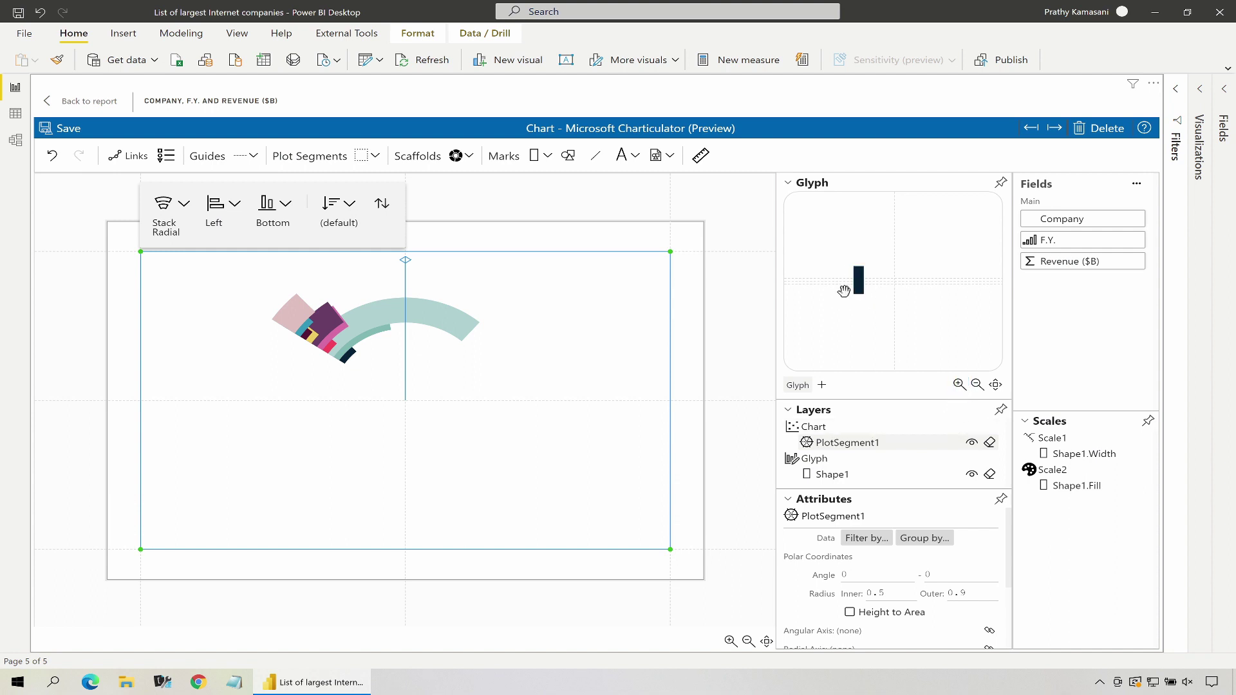
click(620, 157)
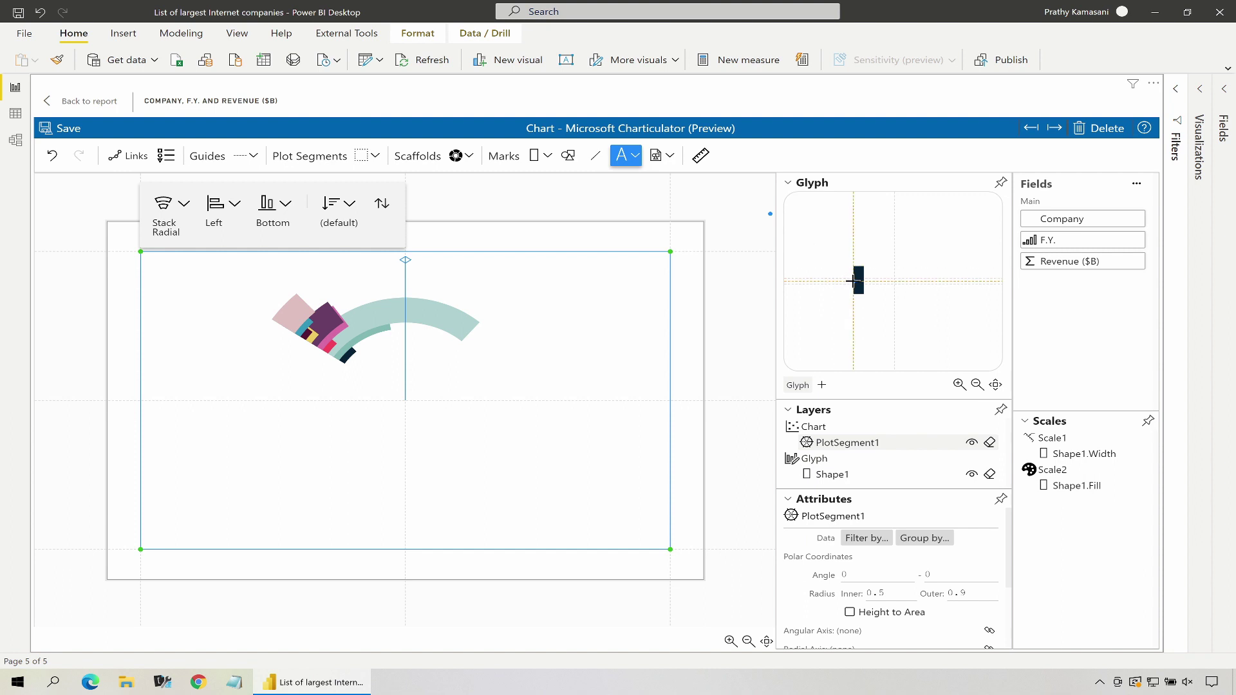
click(853, 281)
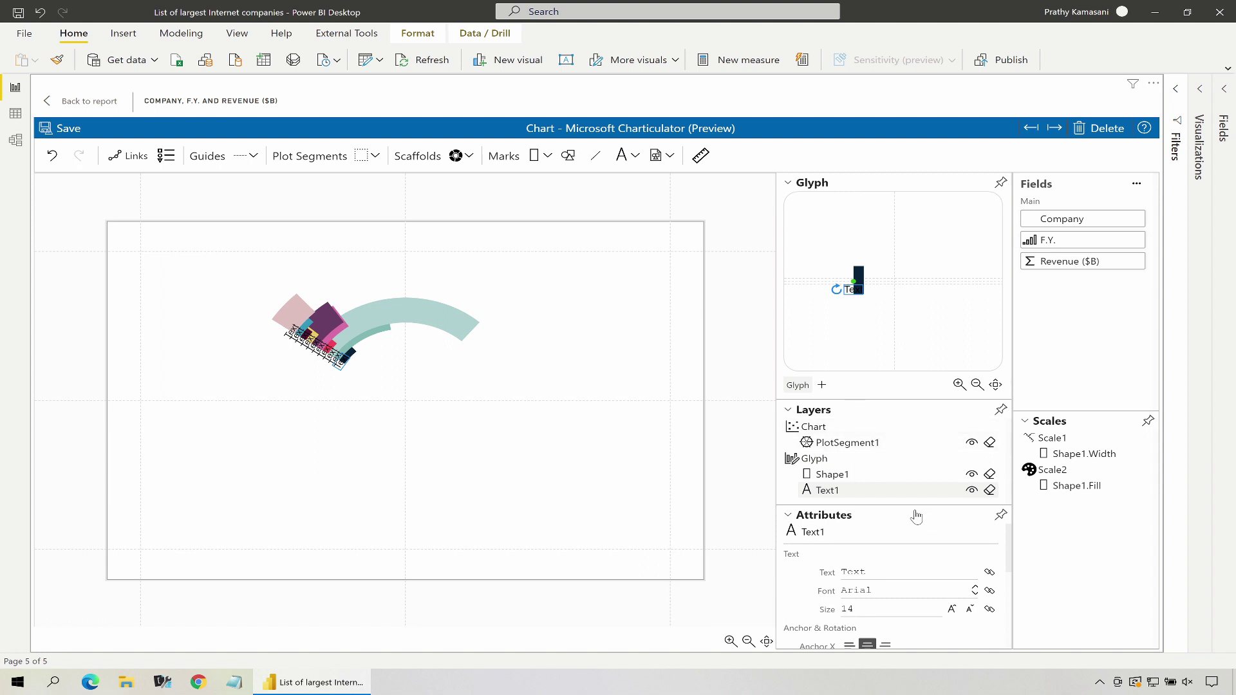
drag(1067, 209, 881, 573)
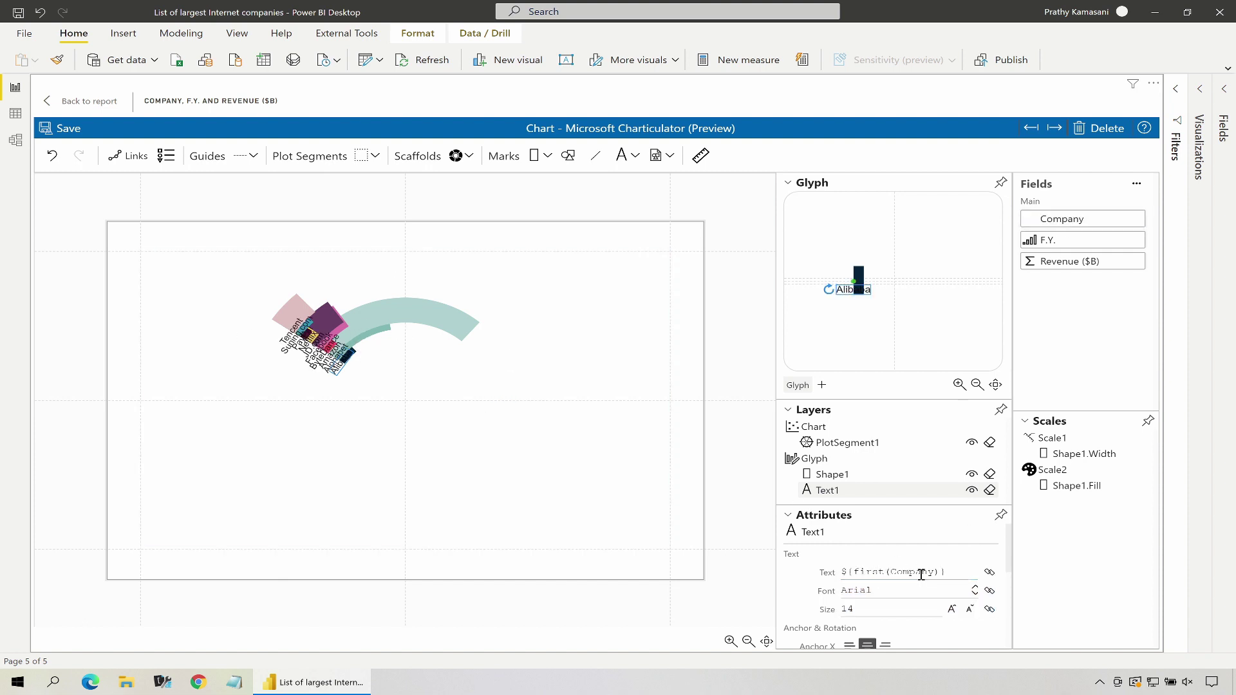
click(969, 610)
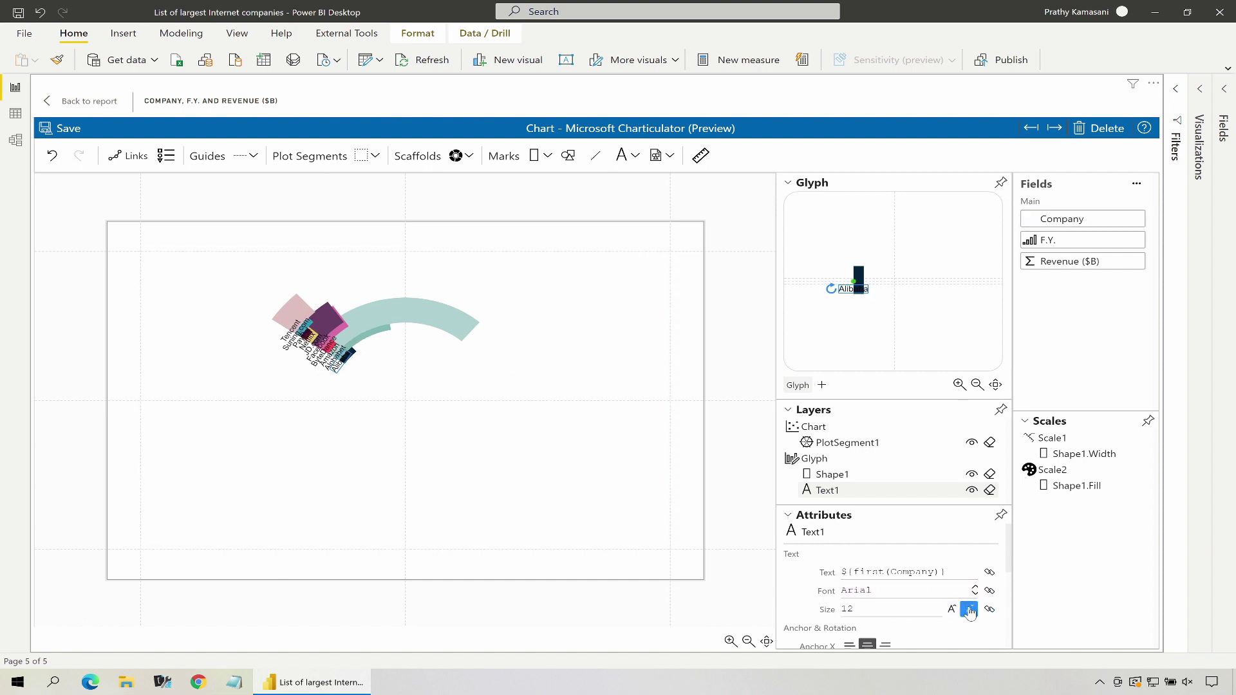
click(969, 610)
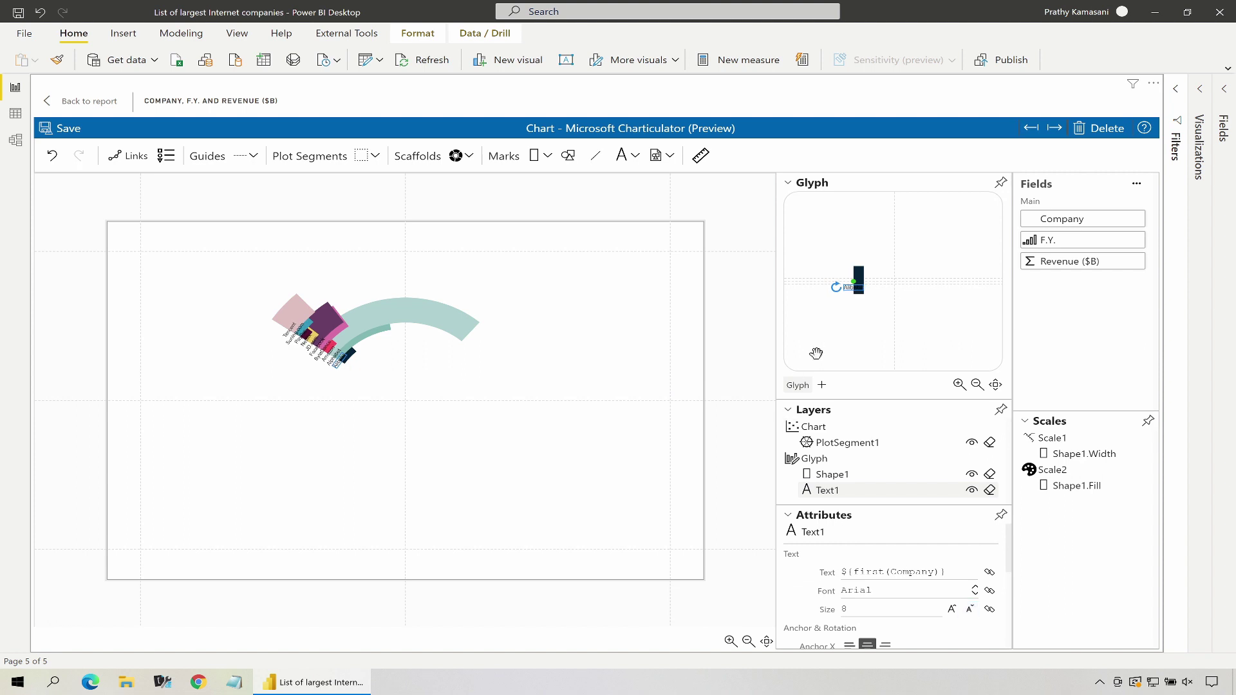
scroll(837, 280, up, 2)
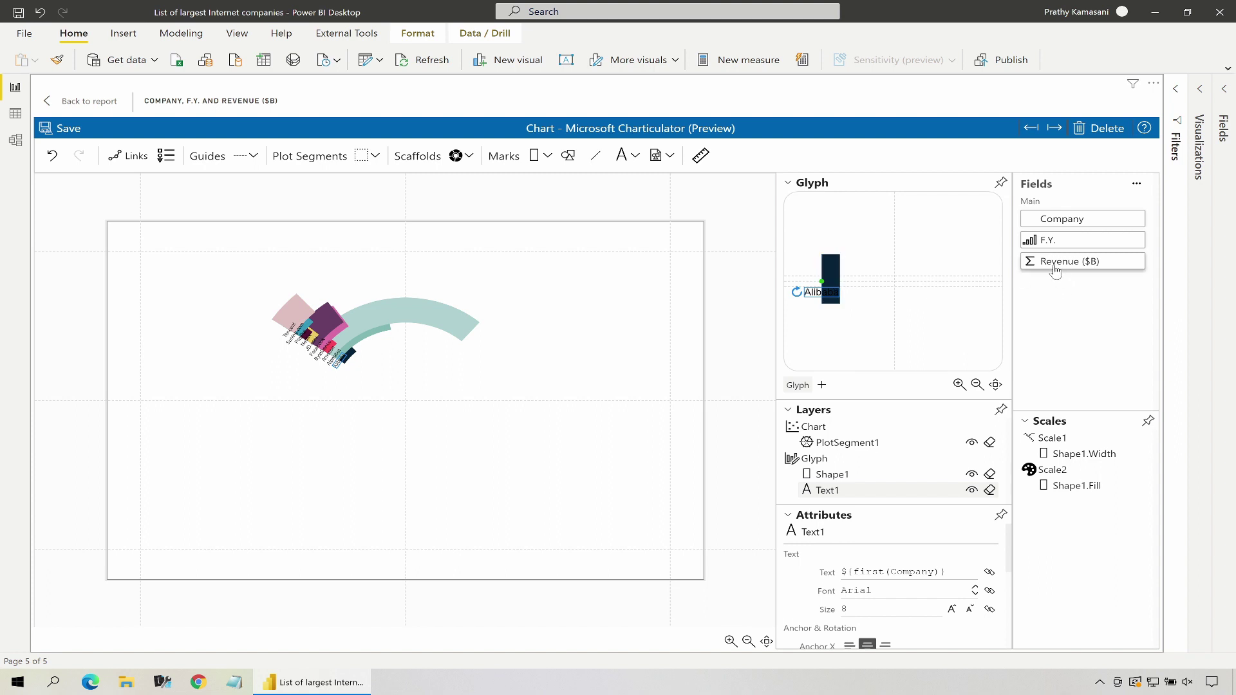
Add a second text label bound to Revenue ($B), reducing its font size to 8
click(622, 157)
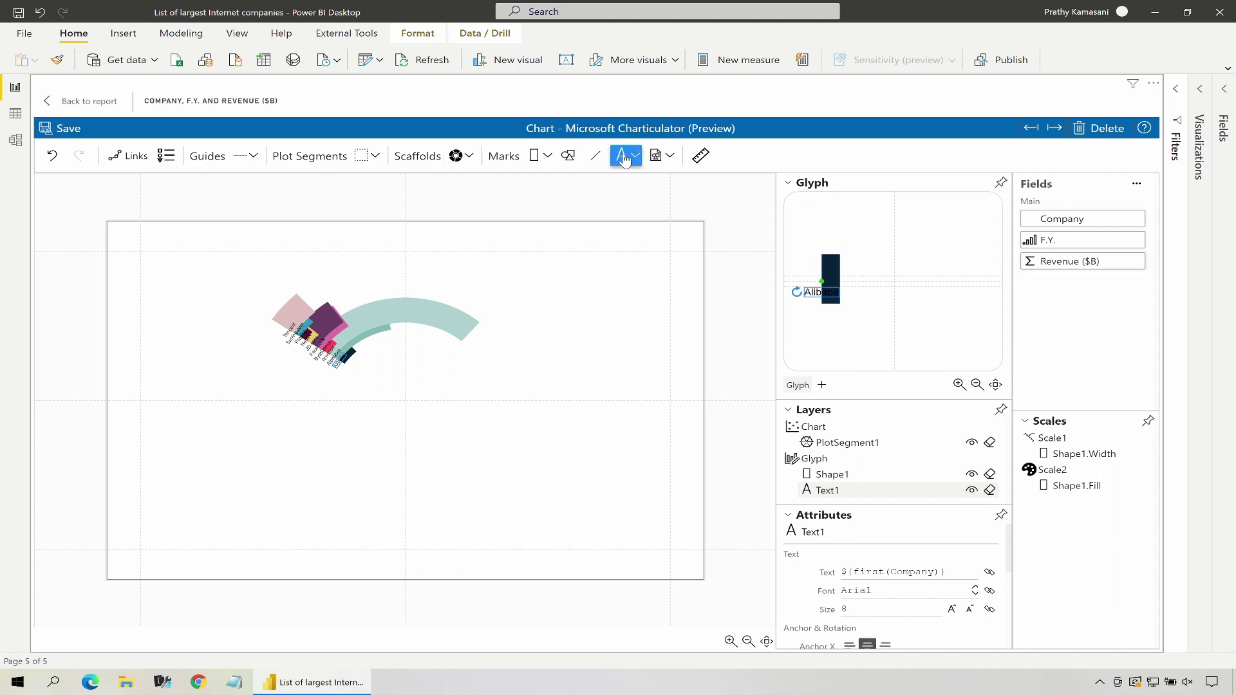
click(843, 281)
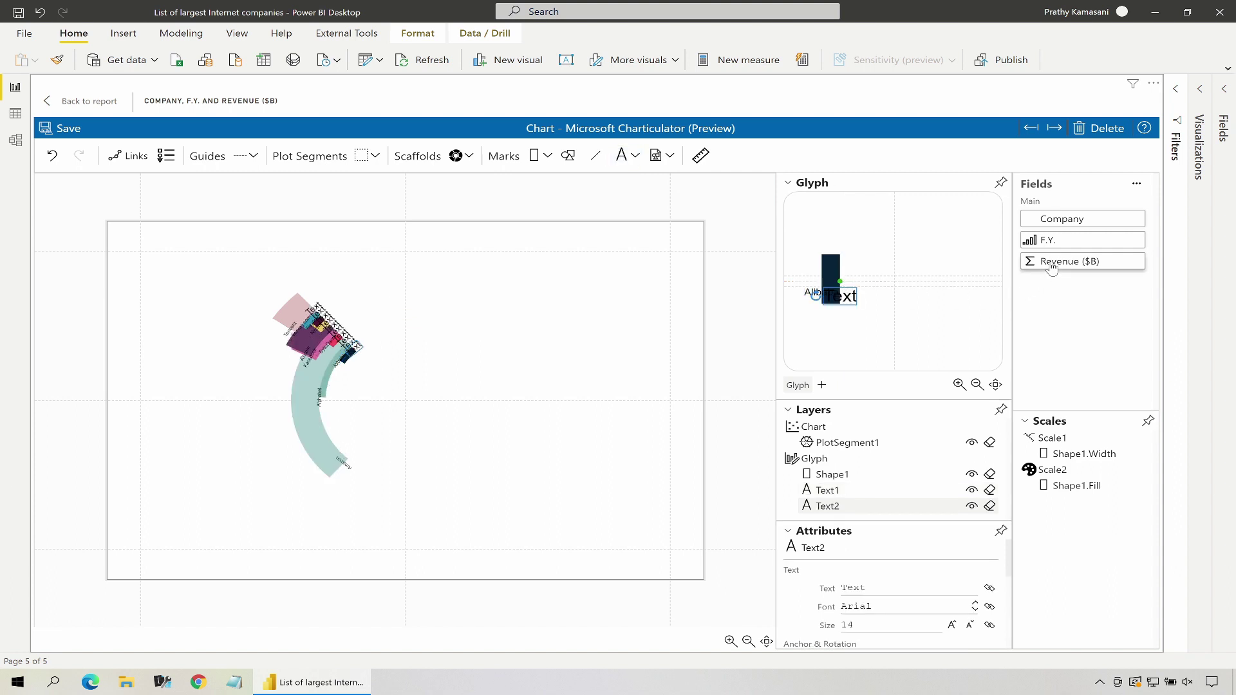
drag(1081, 262, 901, 589)
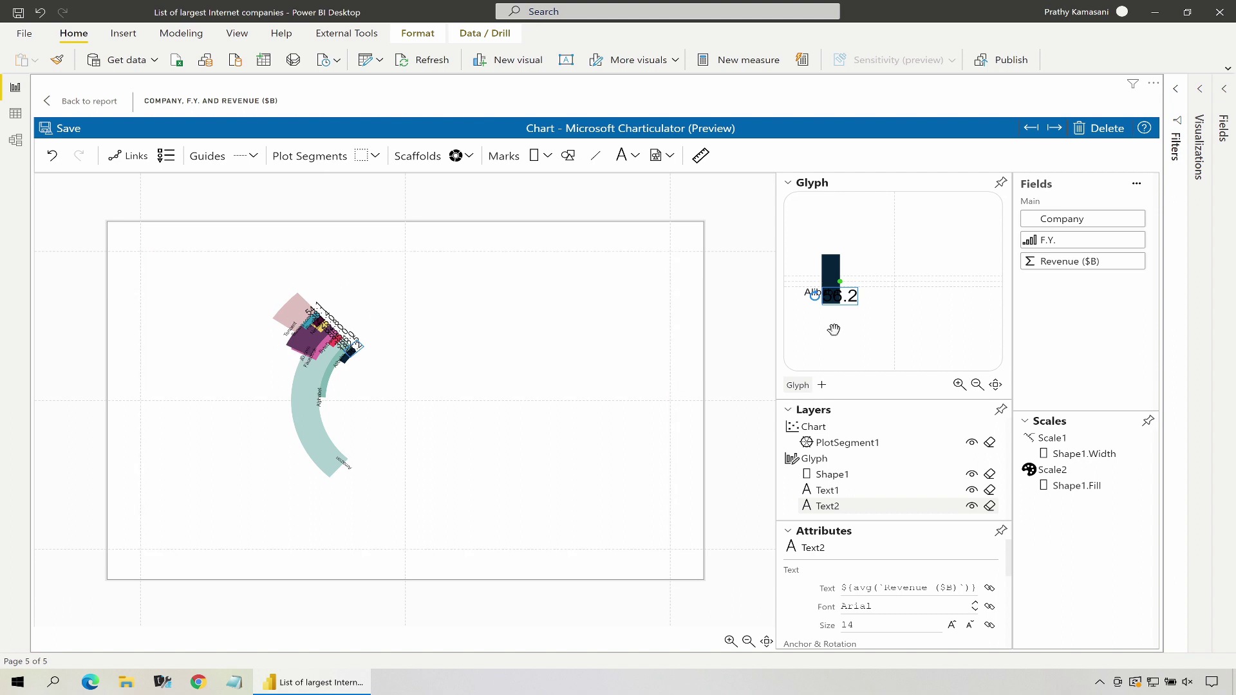
click(971, 626)
click(970, 625)
click(970, 625)
click(970, 626)
click(970, 625)
click(970, 626)
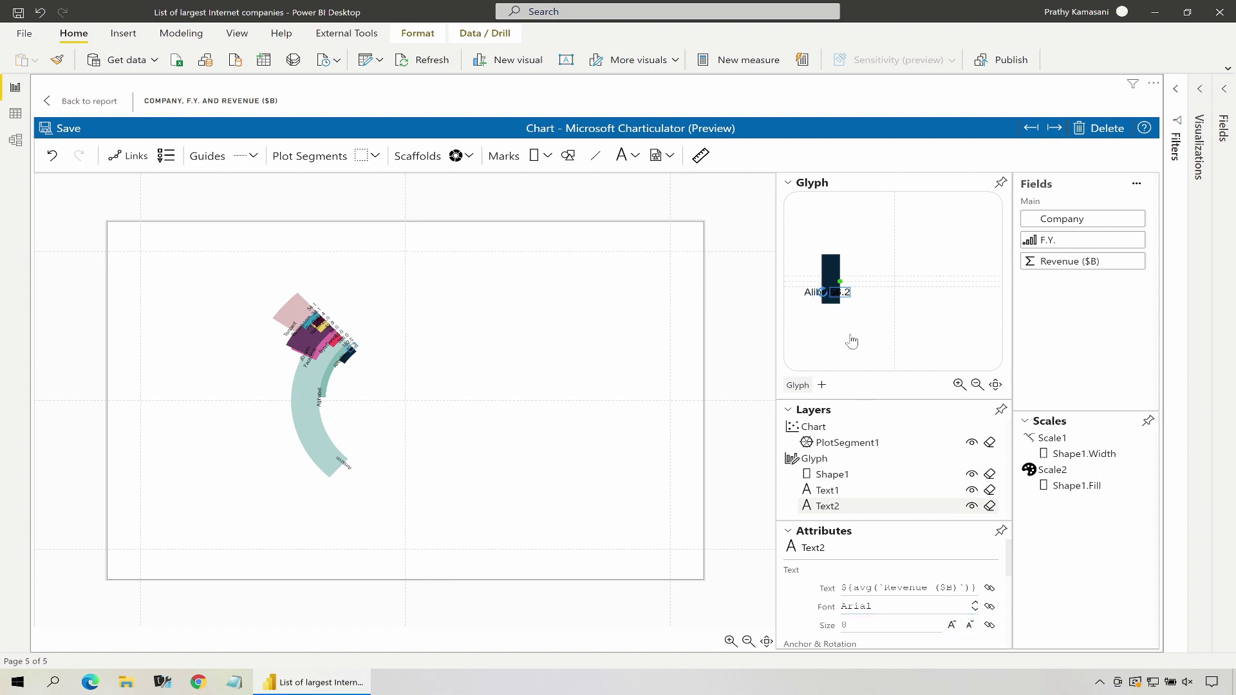
Rename the two text layers Text1 and Text2 to Company and Revenue
click(788, 184)
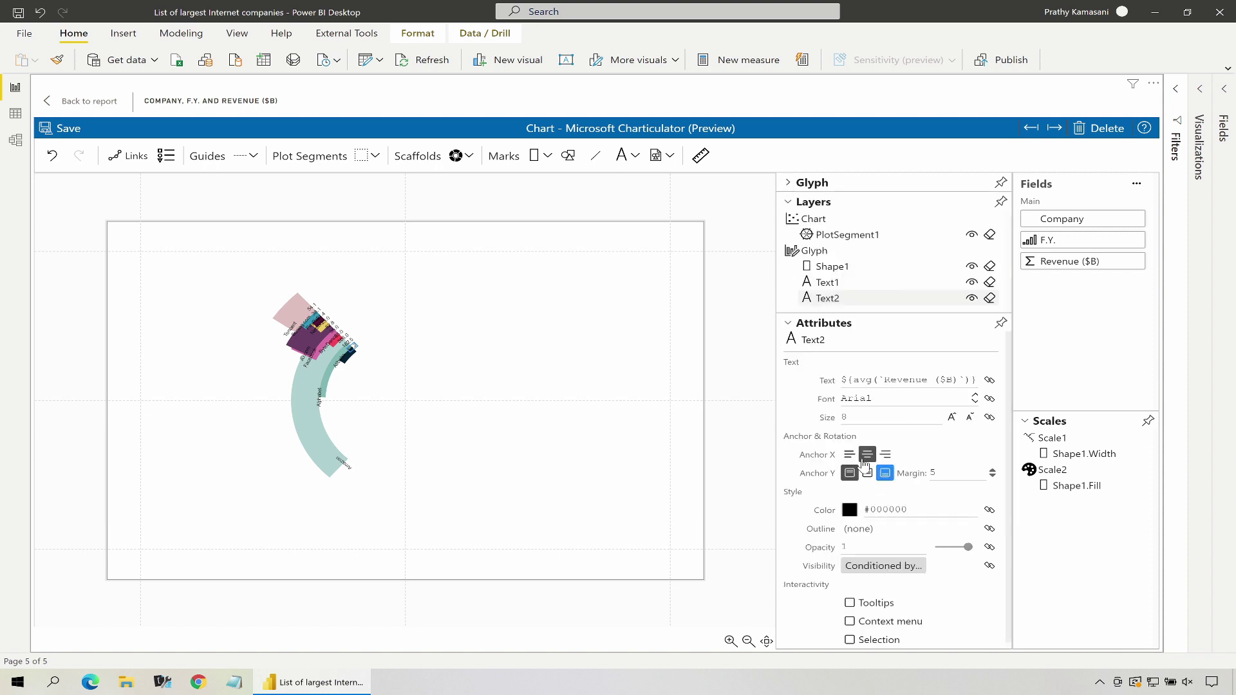
double_click(846, 342)
text(Revenue)
click(837, 283)
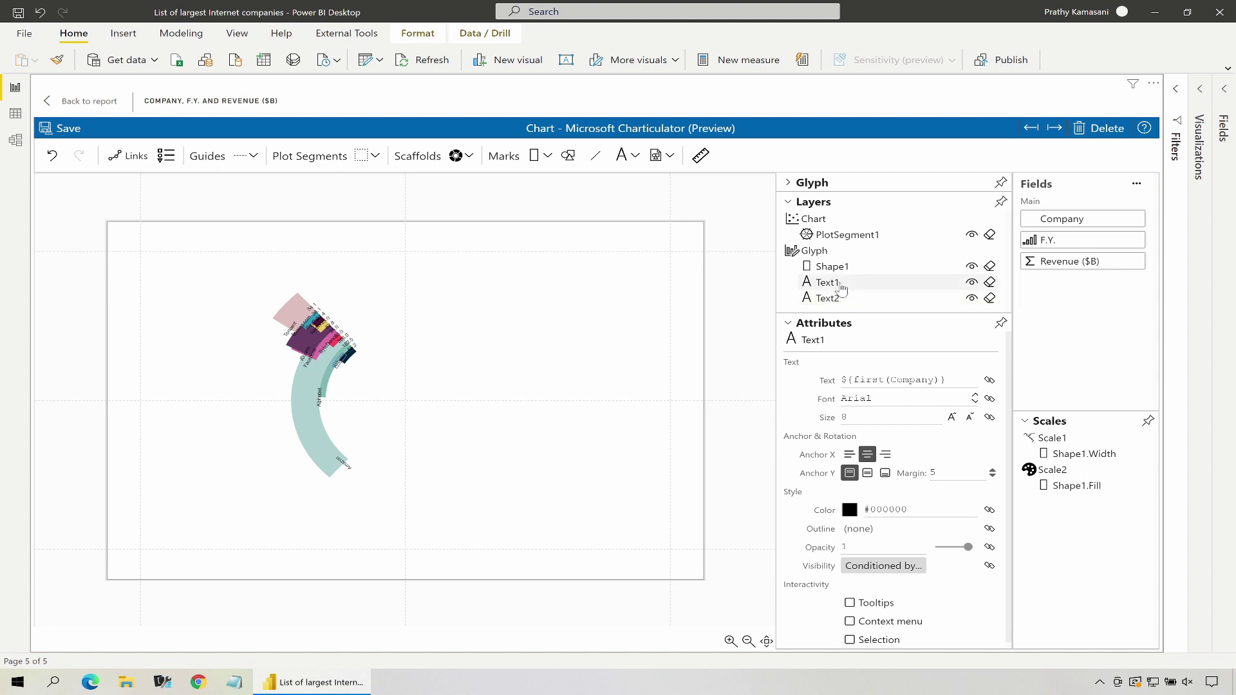
double_click(841, 340)
text(c)
key(Return)
click(827, 299)
click(840, 336)
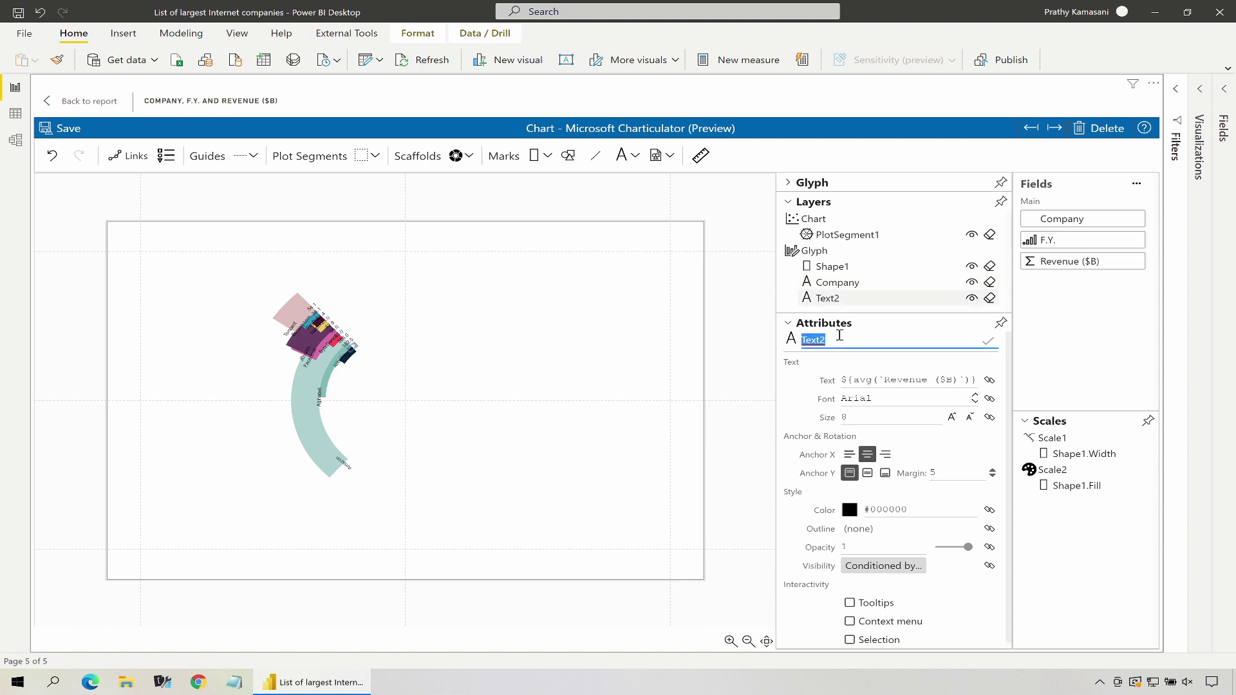
text(Revenue)
key(Return)
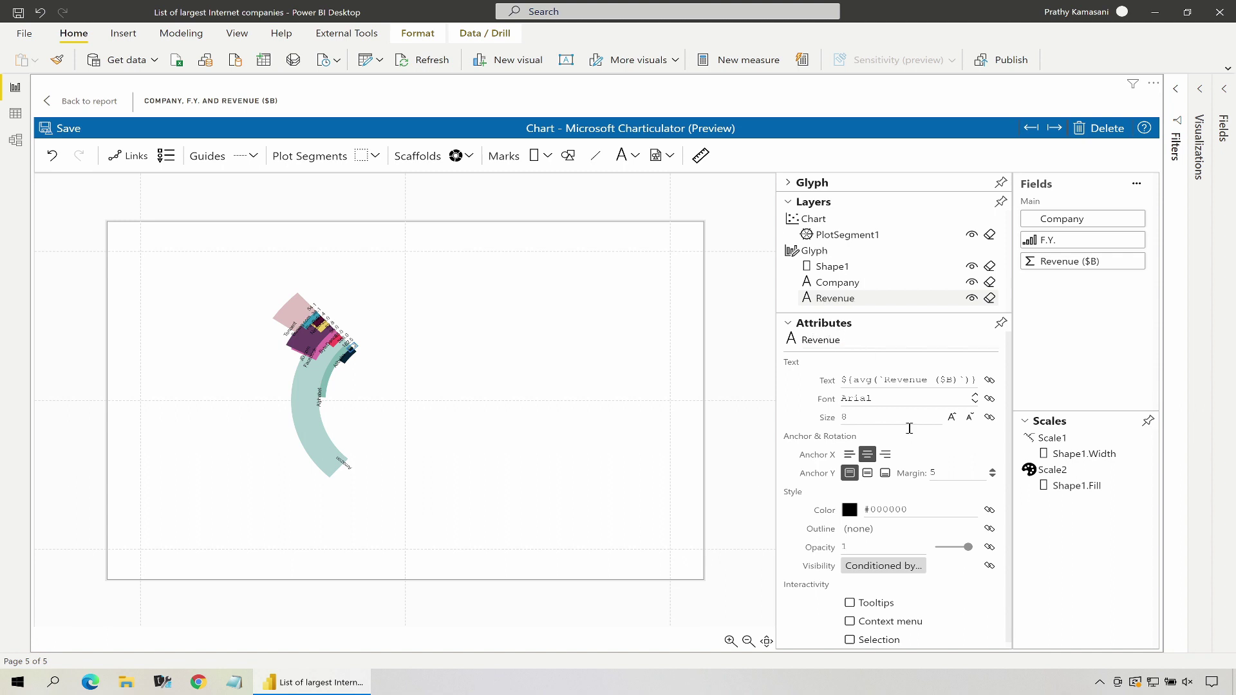
Make the Revenue value labels and the Company labels white (#ffffff)
click(910, 509)
double_click(917, 511)
click(850, 510)
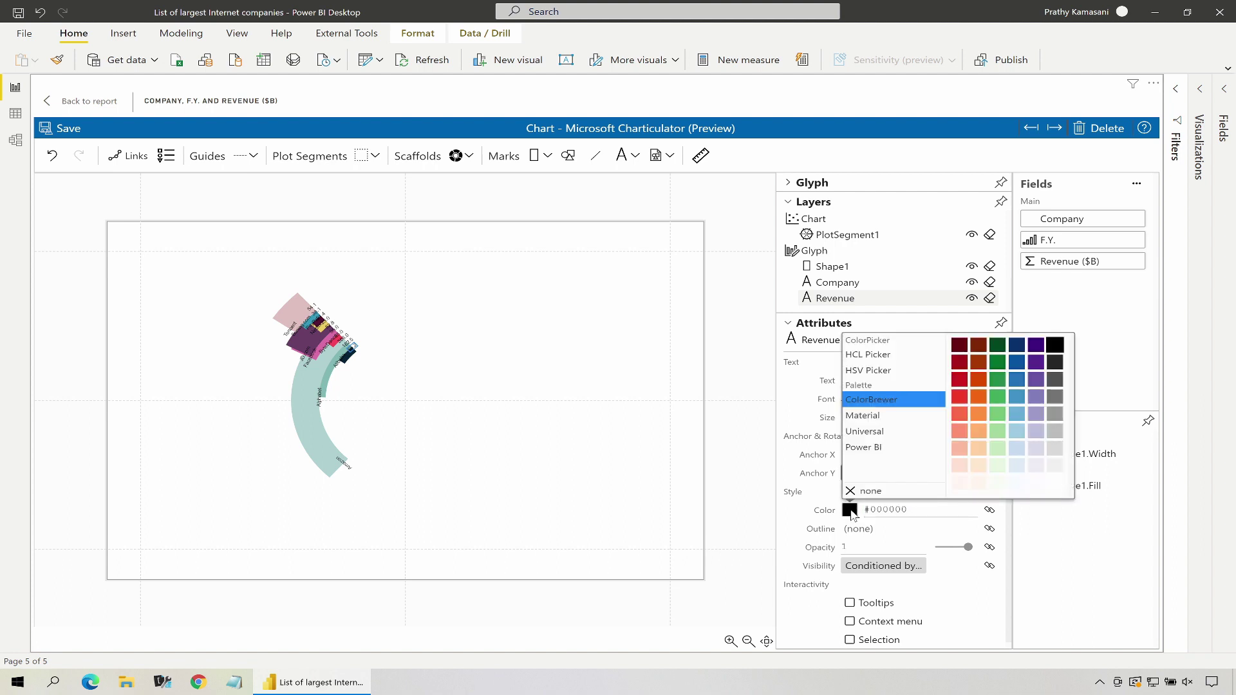
click(1055, 483)
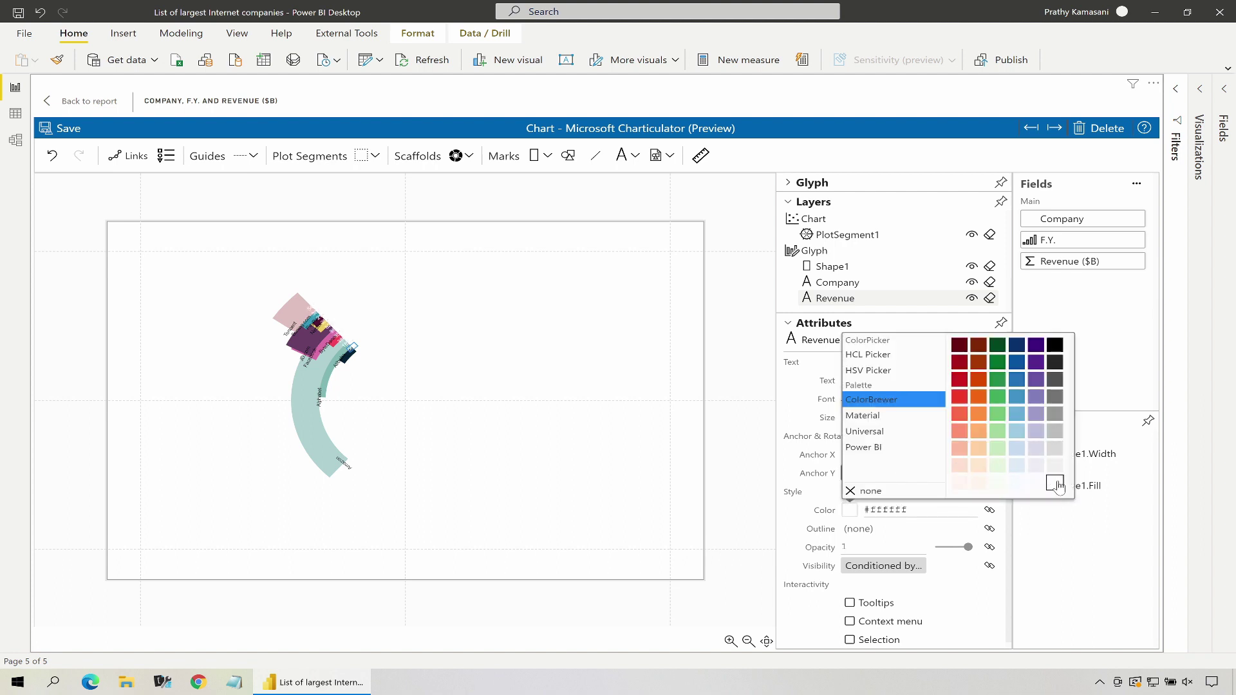
click(823, 286)
click(850, 510)
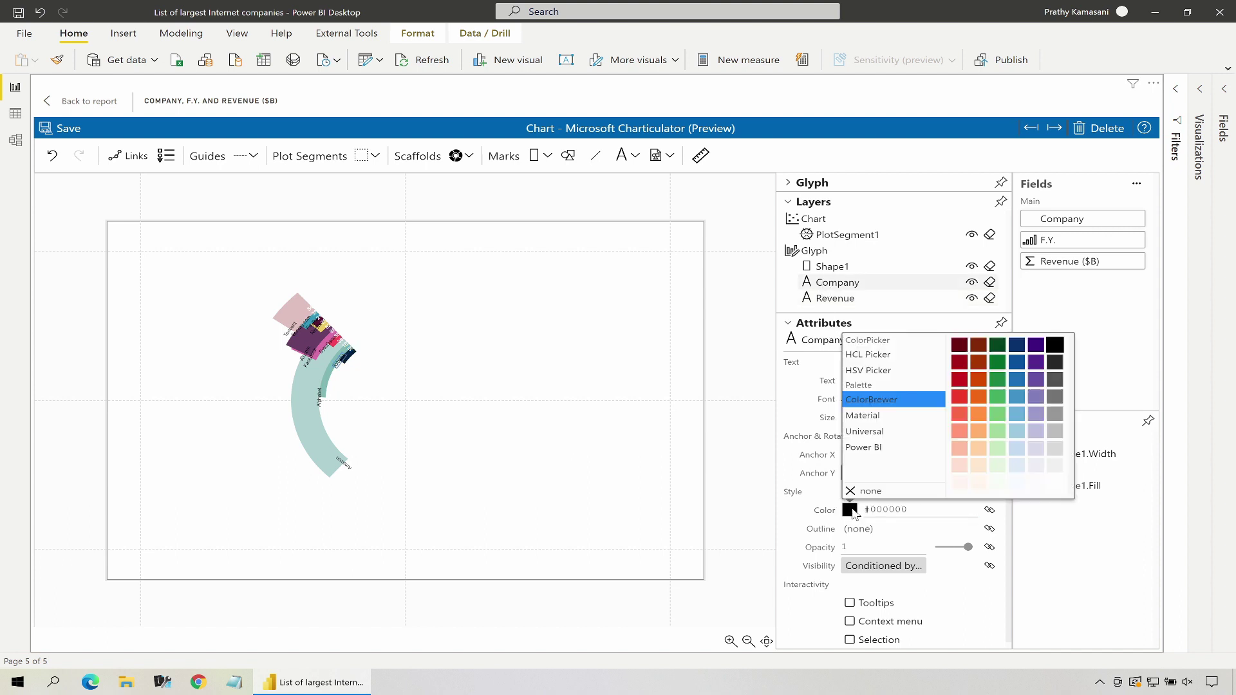
click(1055, 483)
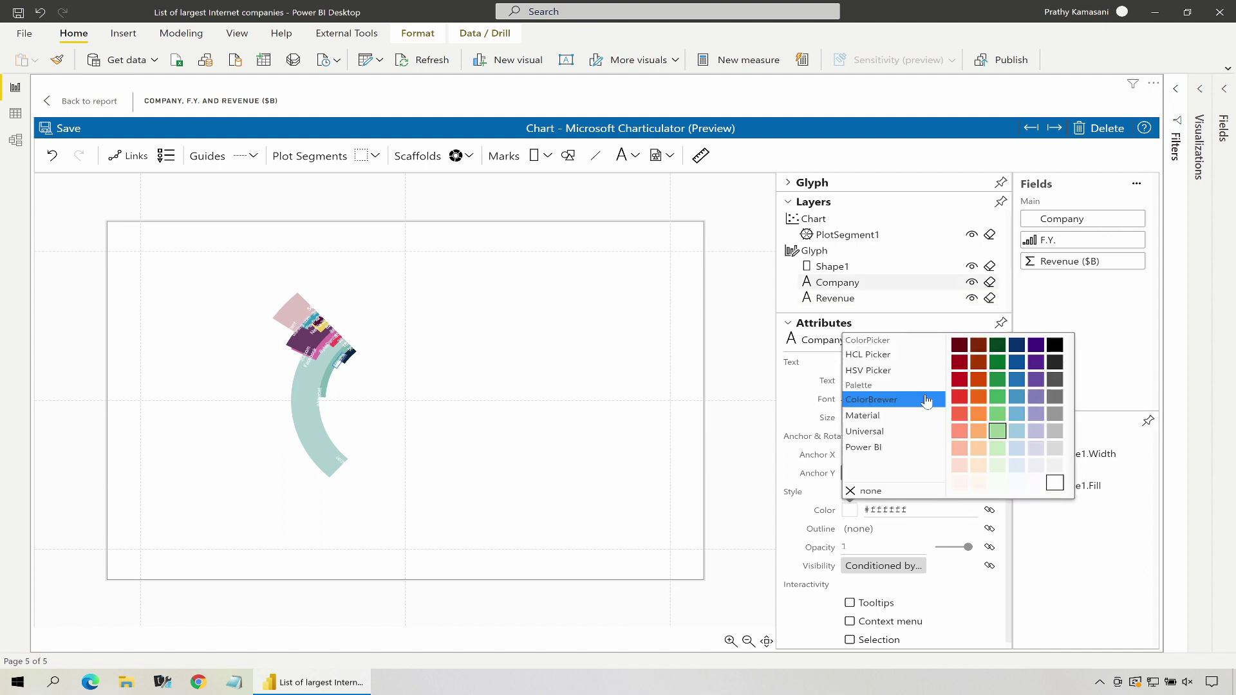
click(791, 329)
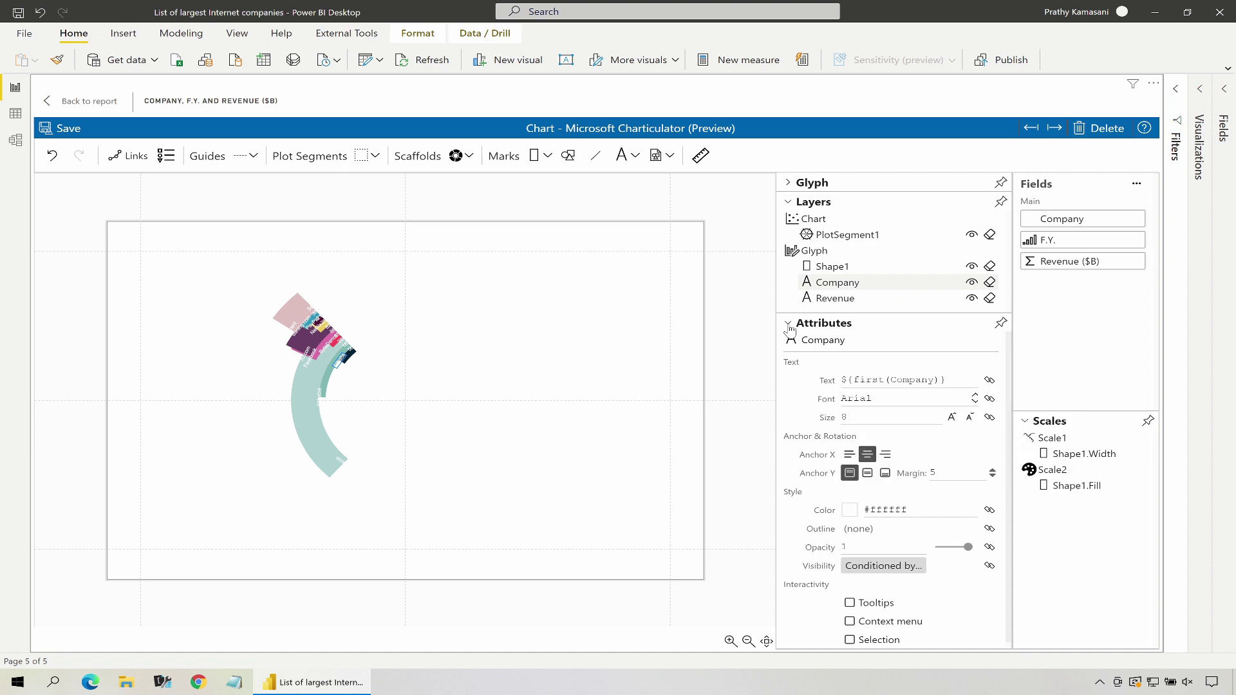
Give the whole chart a grey #737373 background colour
click(814, 219)
click(863, 528)
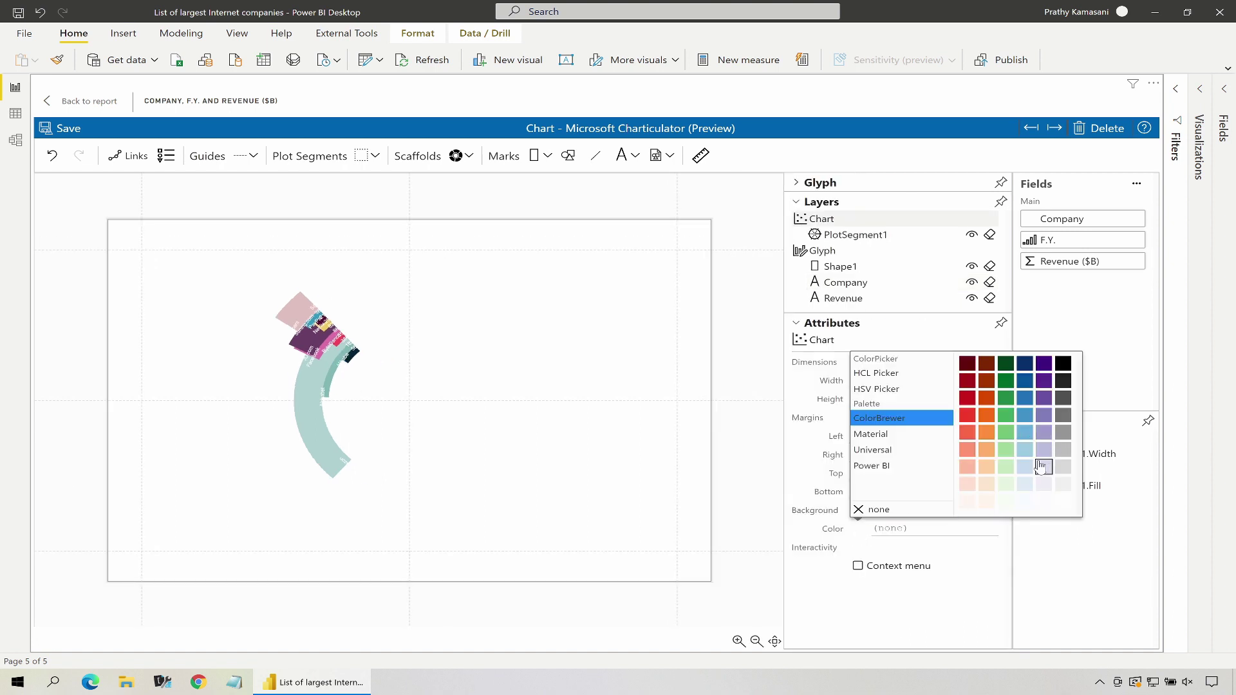
click(1063, 417)
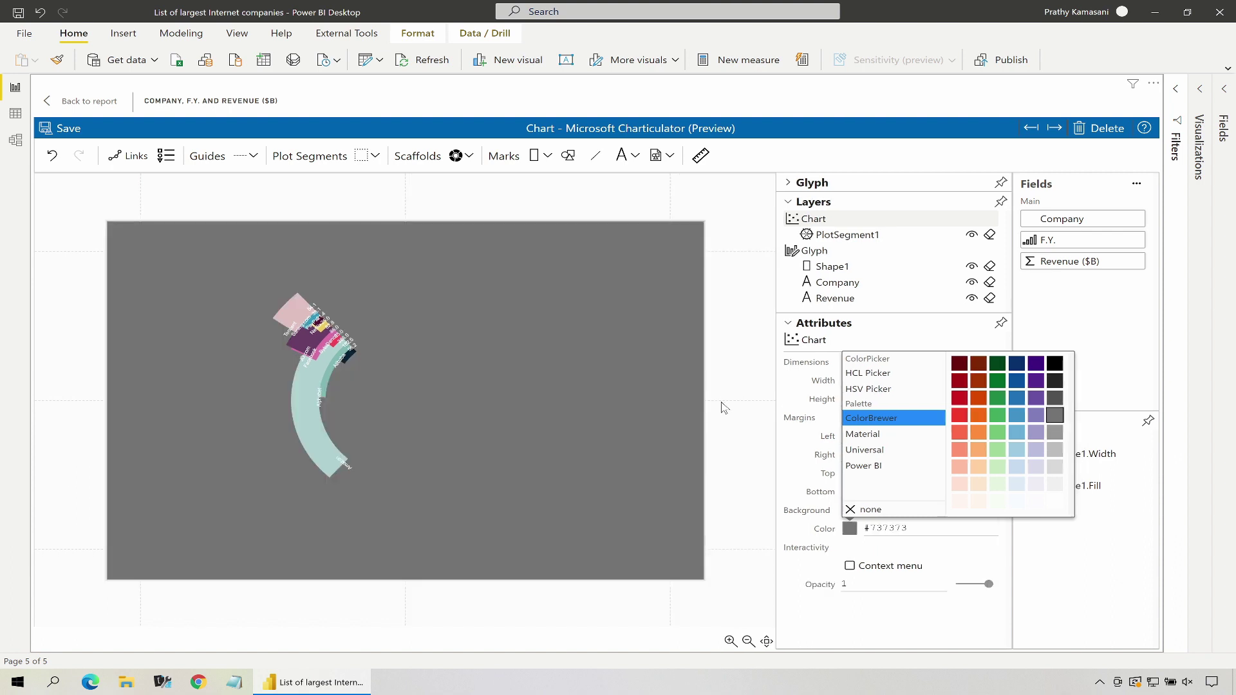
click(747, 363)
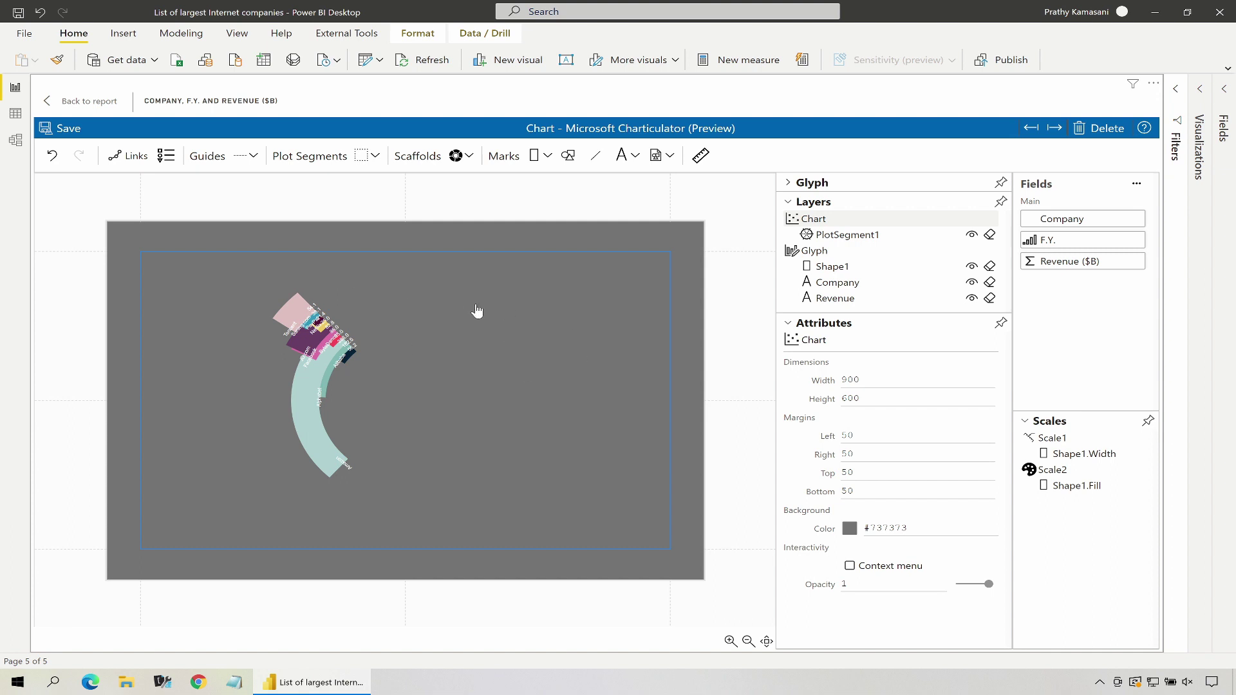
Set the radial bar shape's height to 15
click(827, 238)
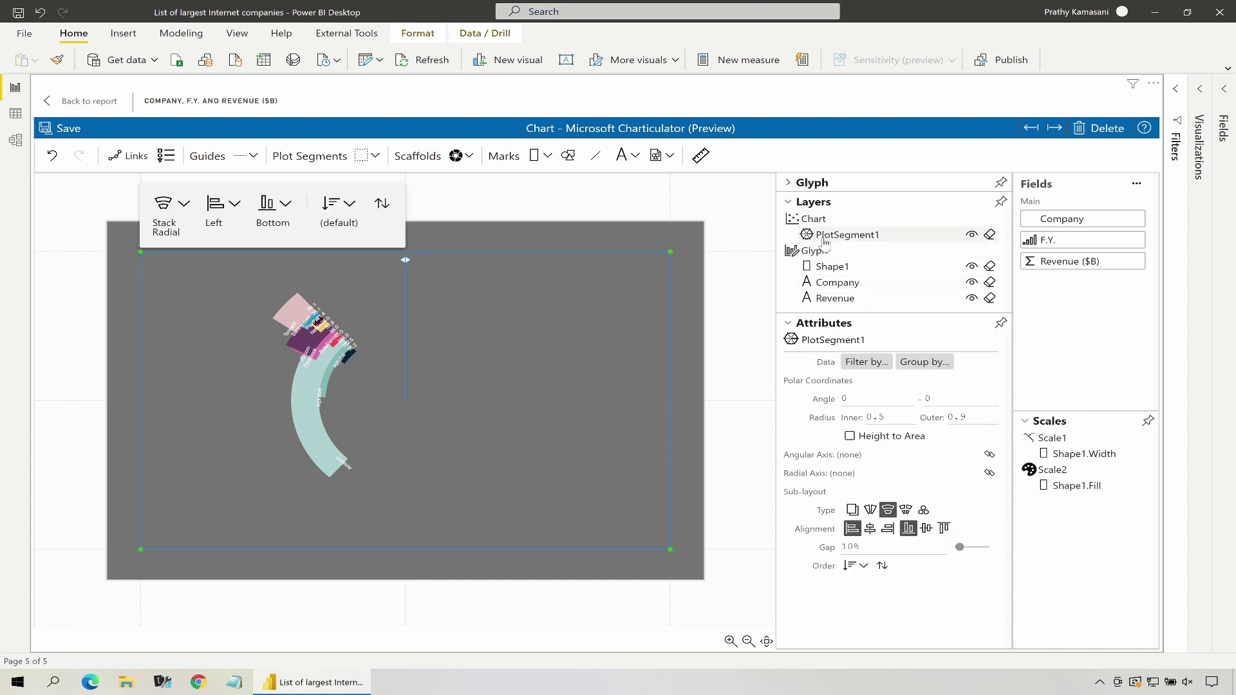
click(836, 271)
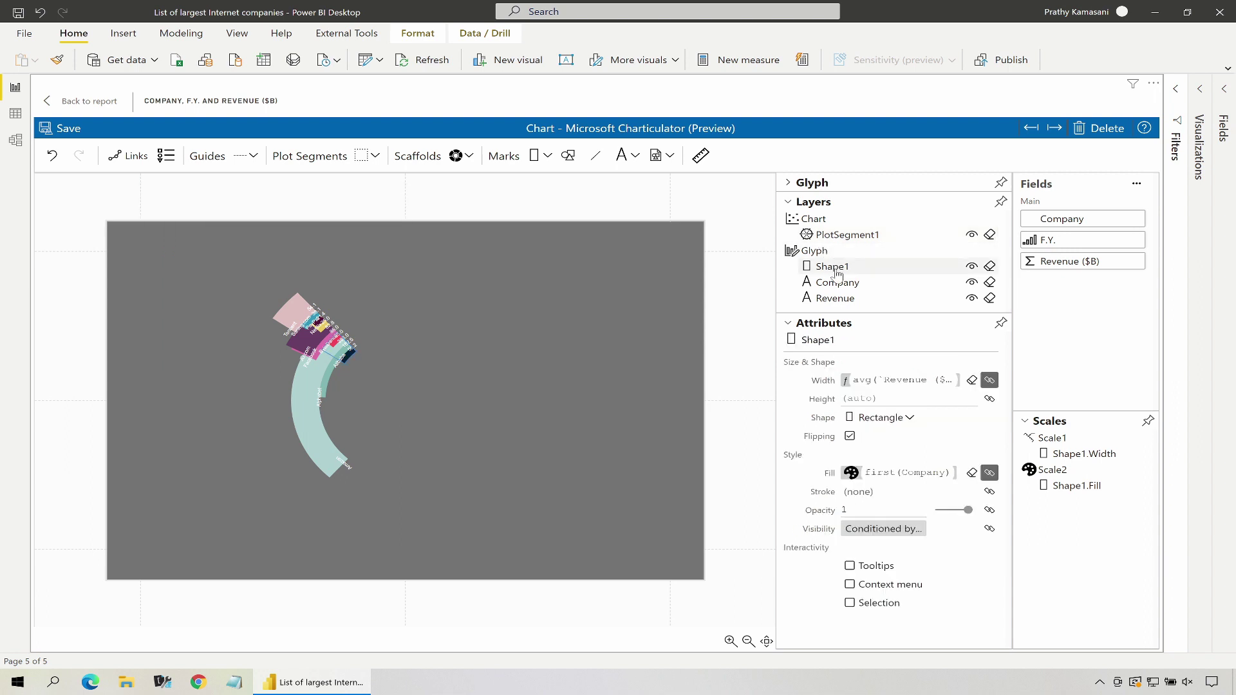
click(874, 399)
key(Return)
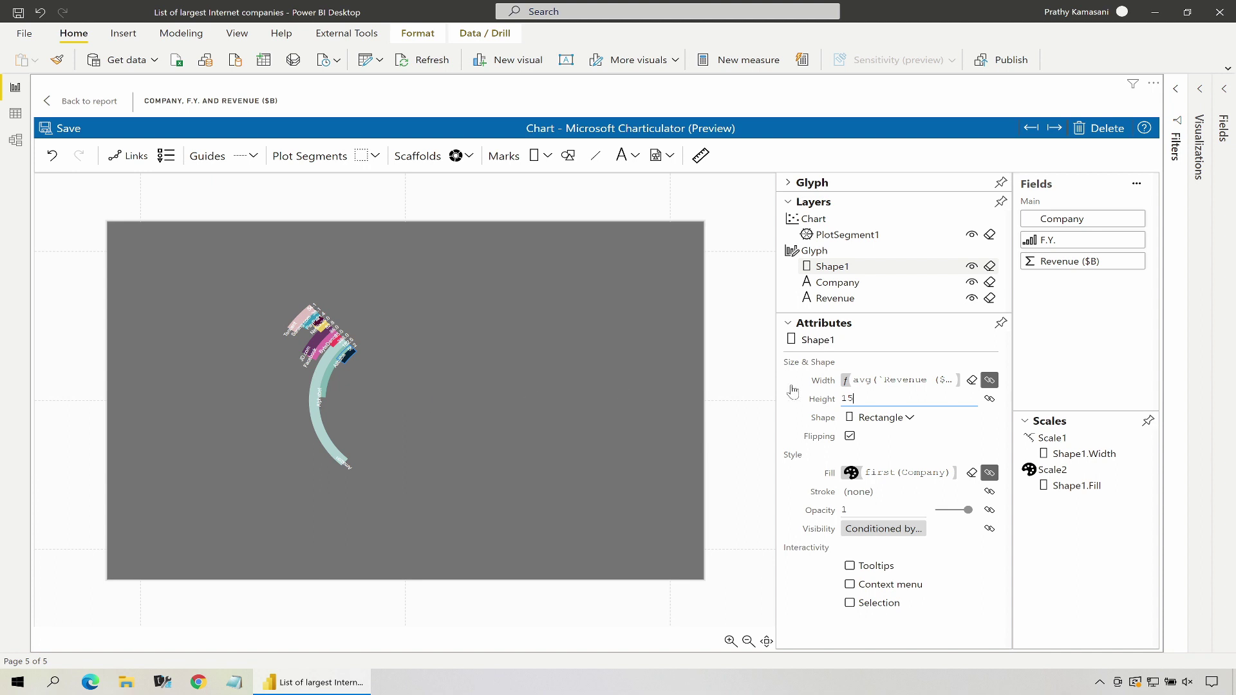
click(1105, 486)
click(1095, 465)
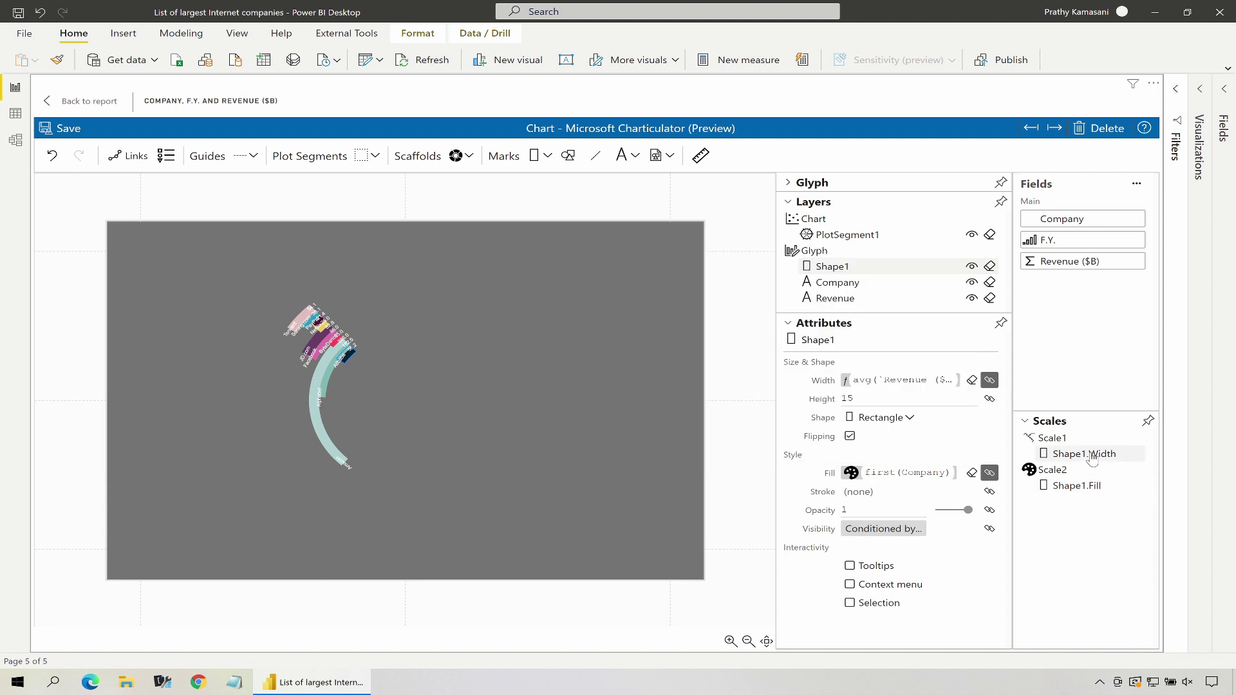
Set the bar length scale's range end to 350
click(1082, 456)
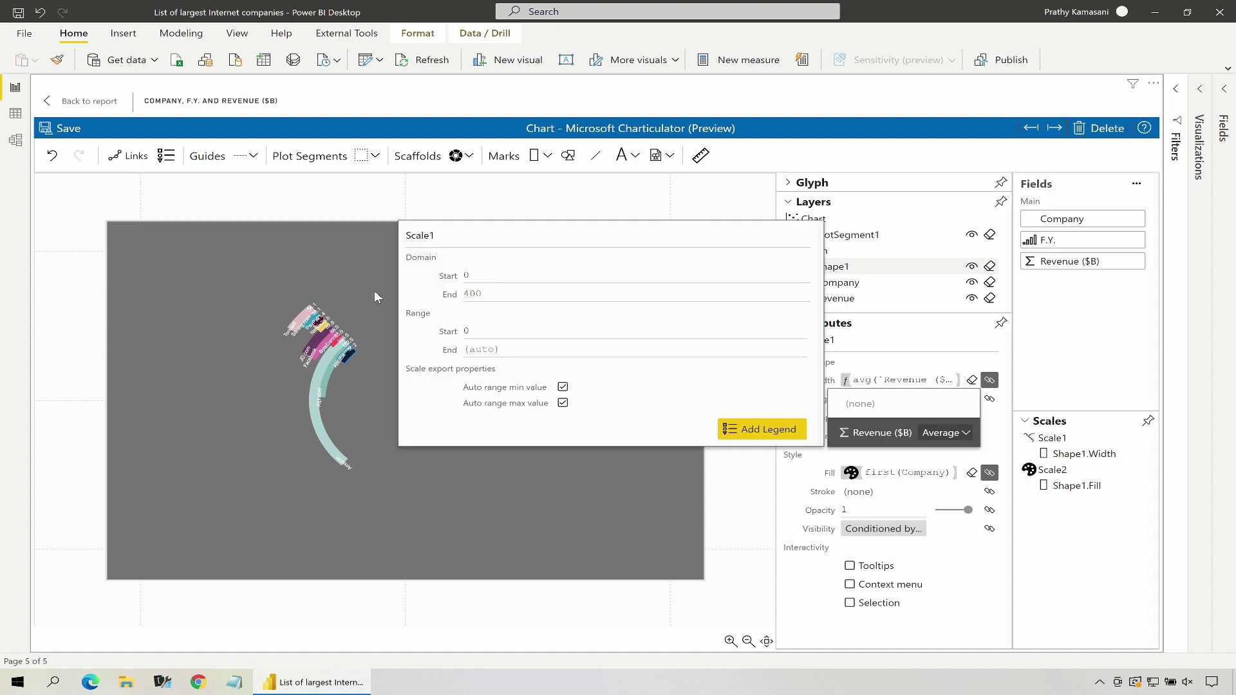
click(493, 350)
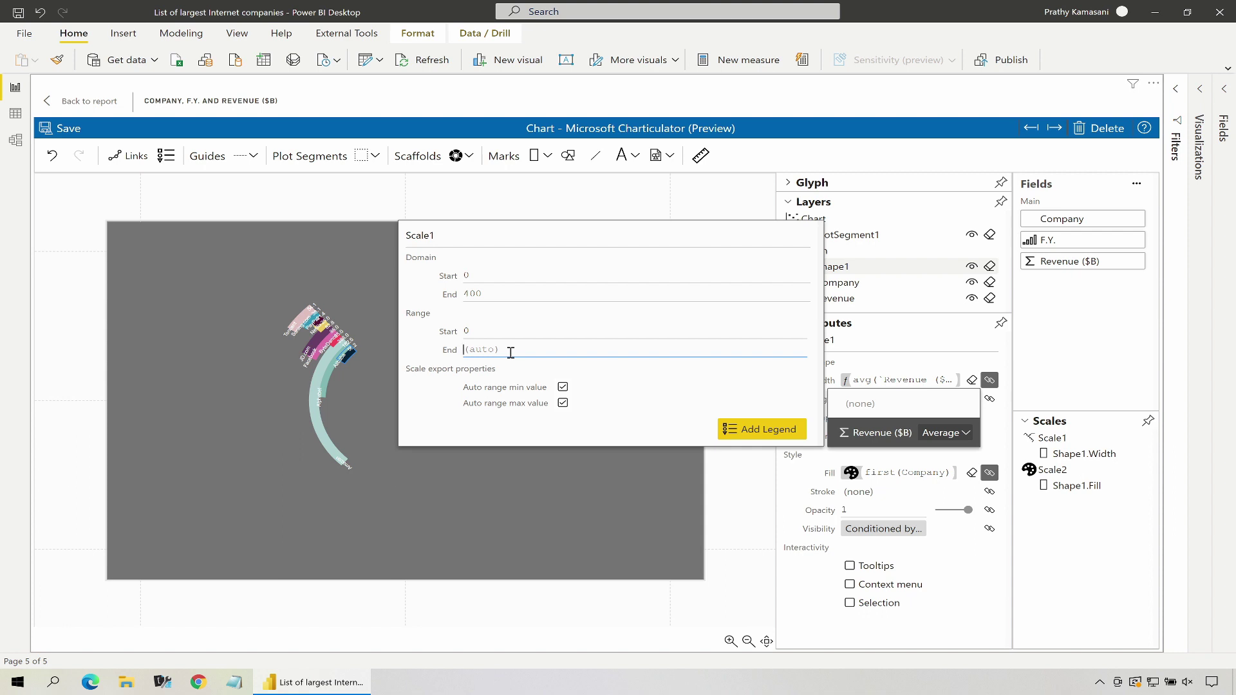
text(4)
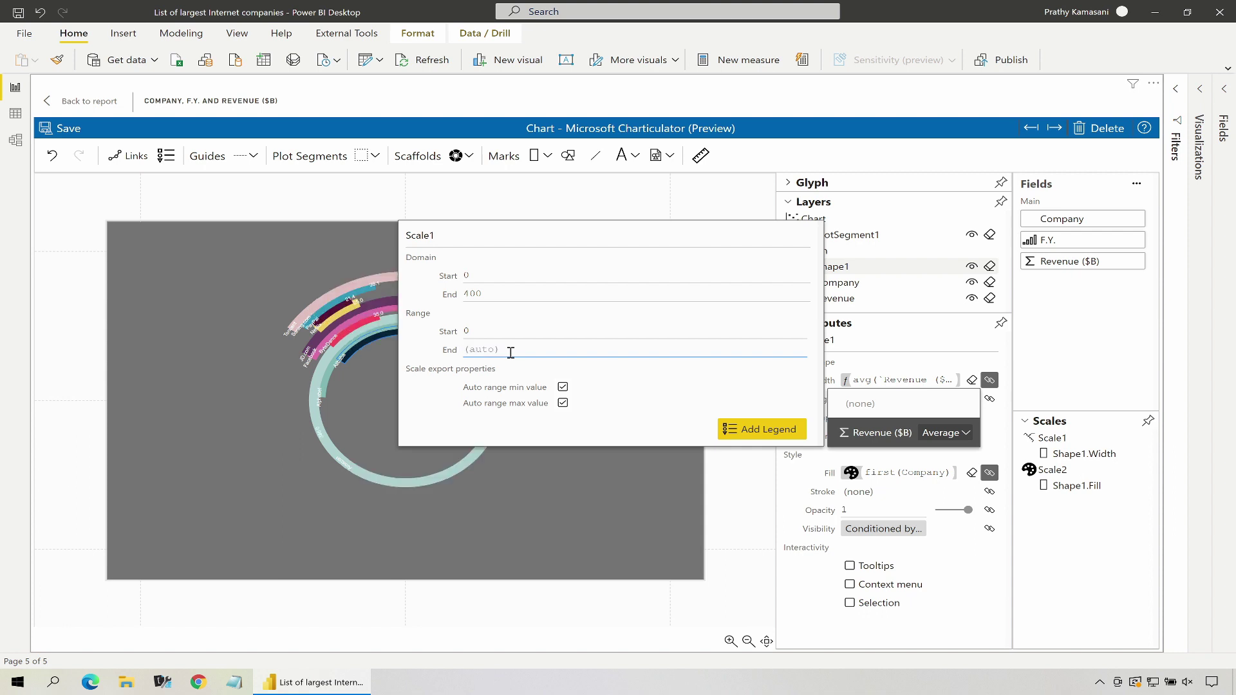
text(350)
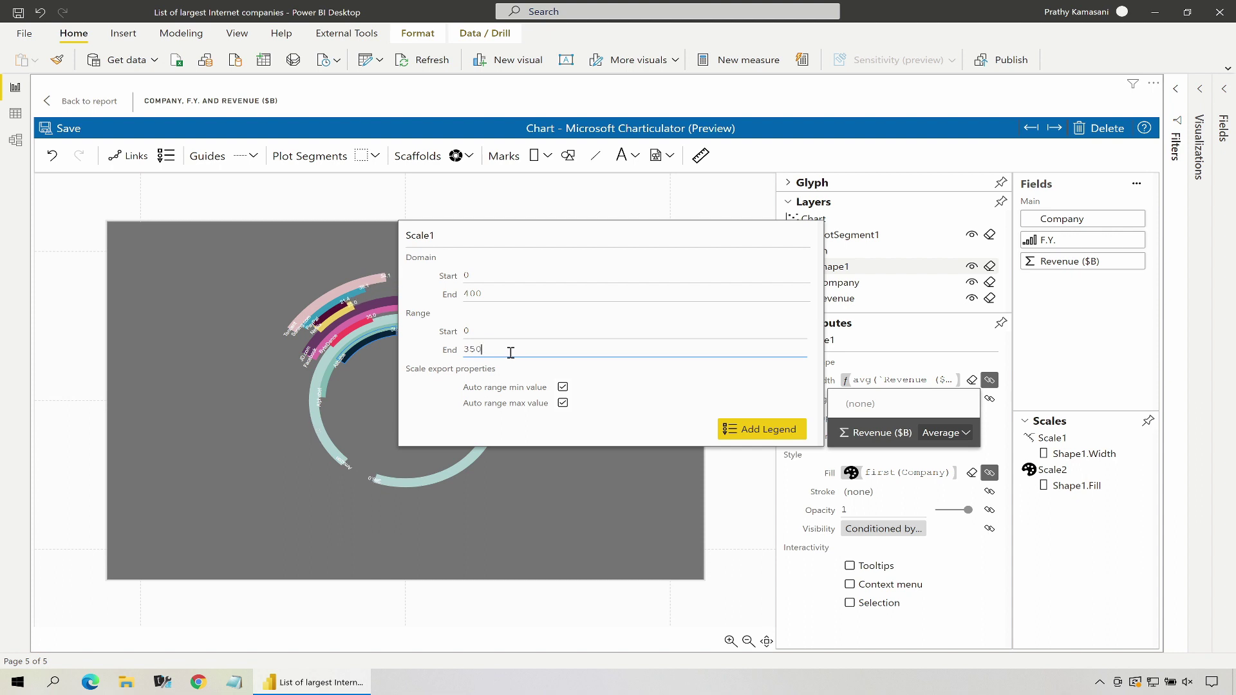
click(532, 500)
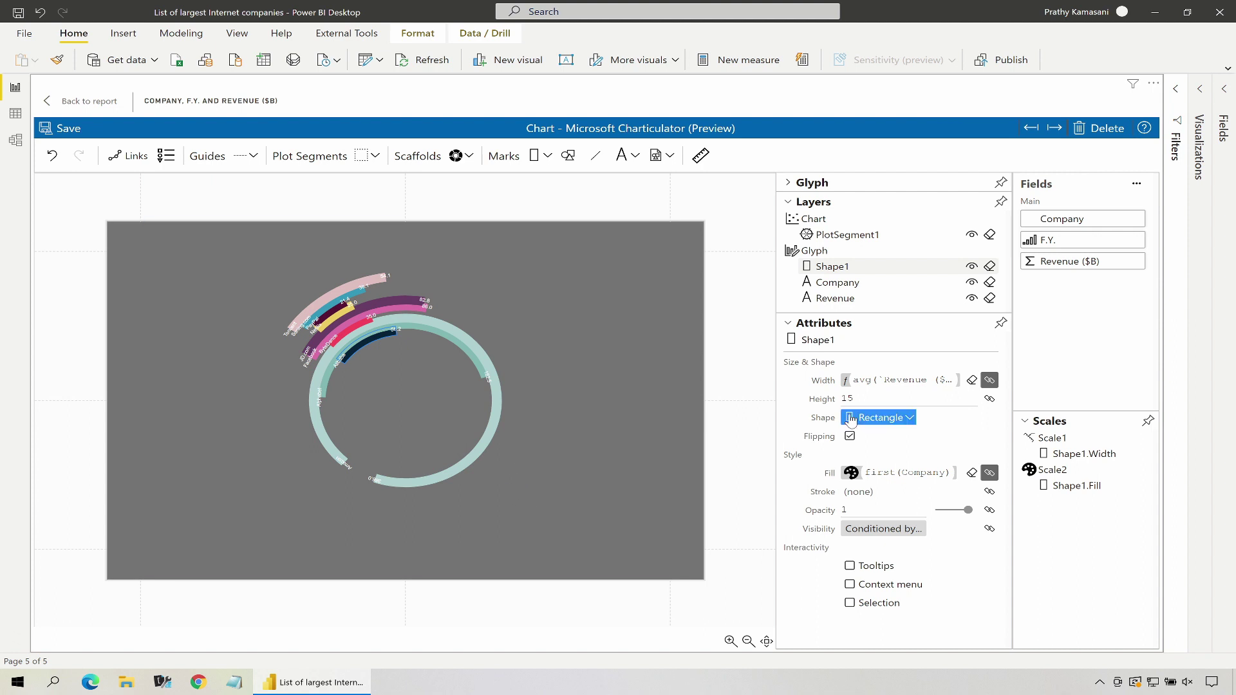
Change the bar length binding's Revenue ($B) aggregation from Average to Sum
click(921, 381)
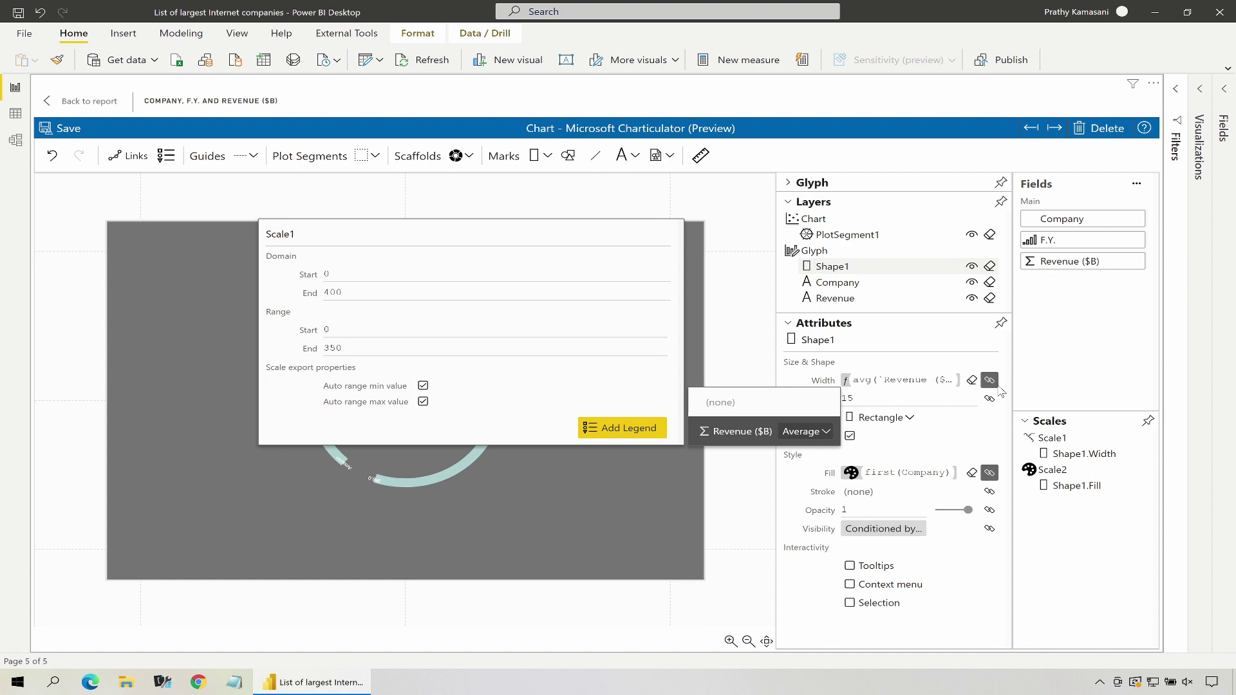
click(813, 431)
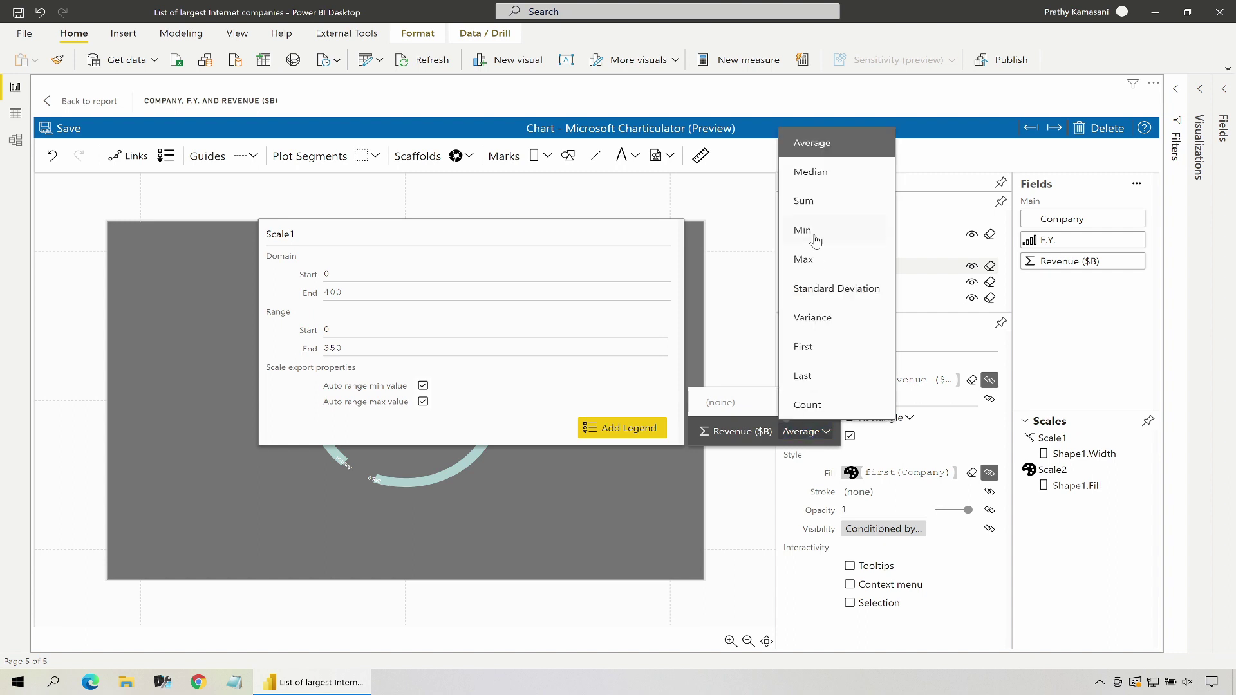
click(806, 202)
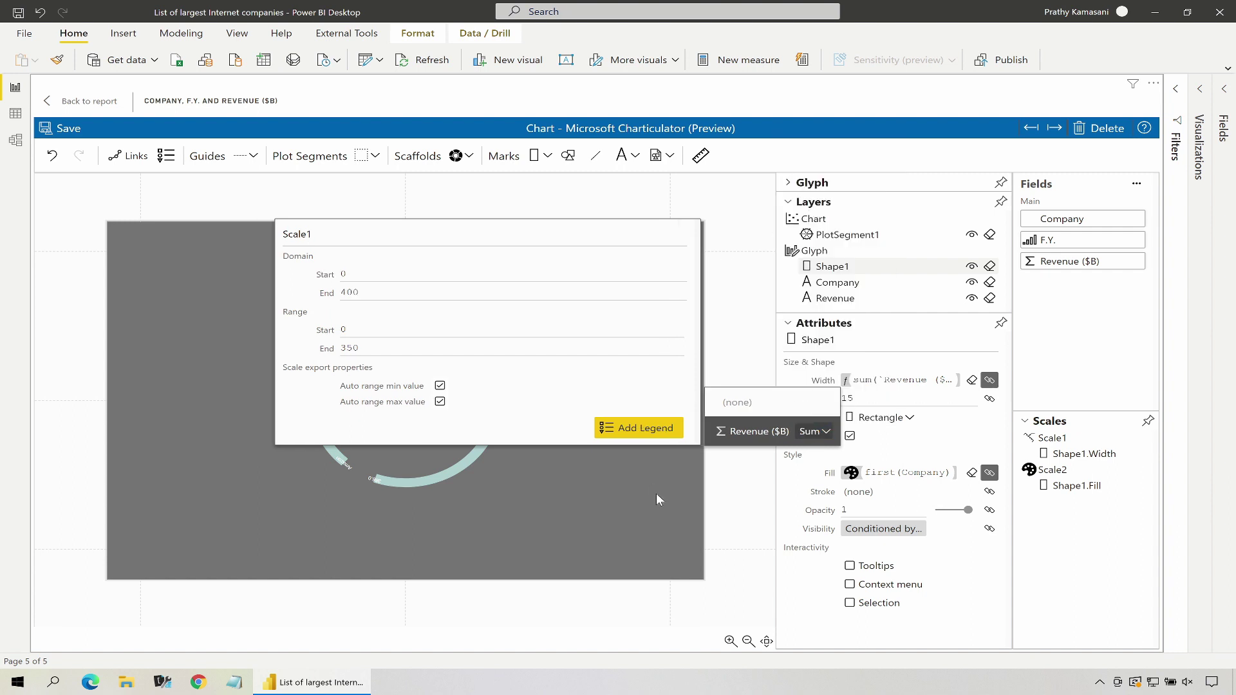
click(712, 502)
Sort the plot segment's bars by Revenue ($B) in reverse order, largest outermost
click(644, 419)
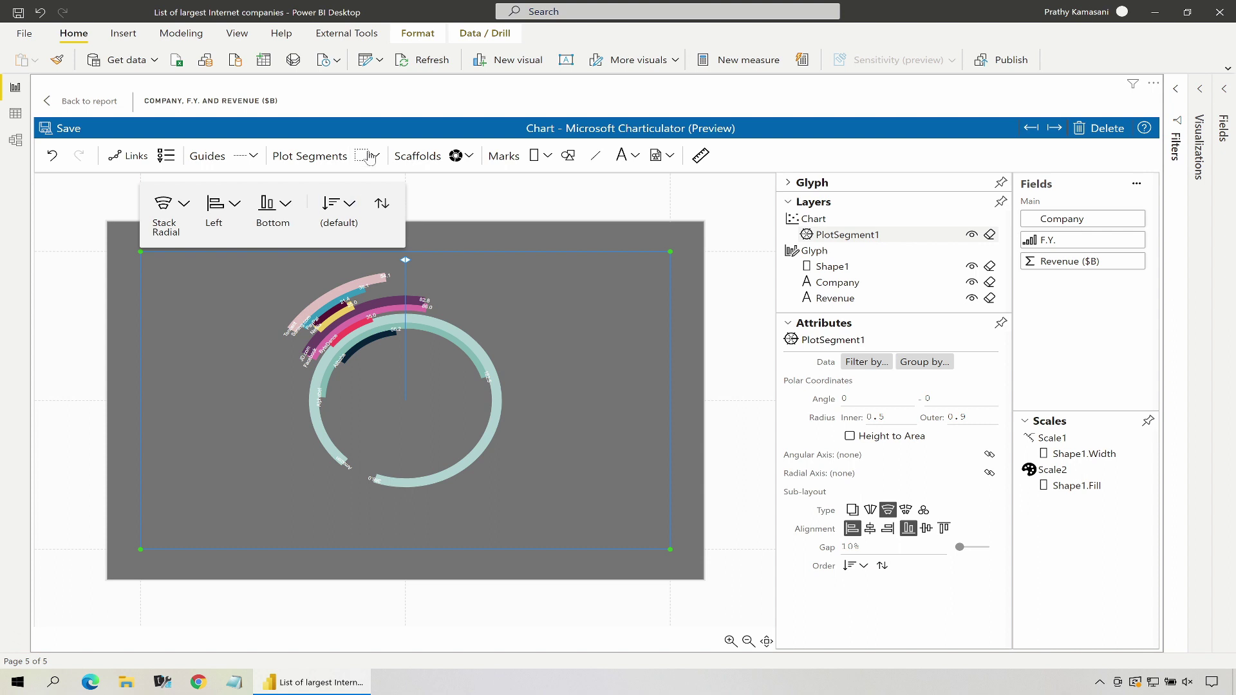
click(382, 204)
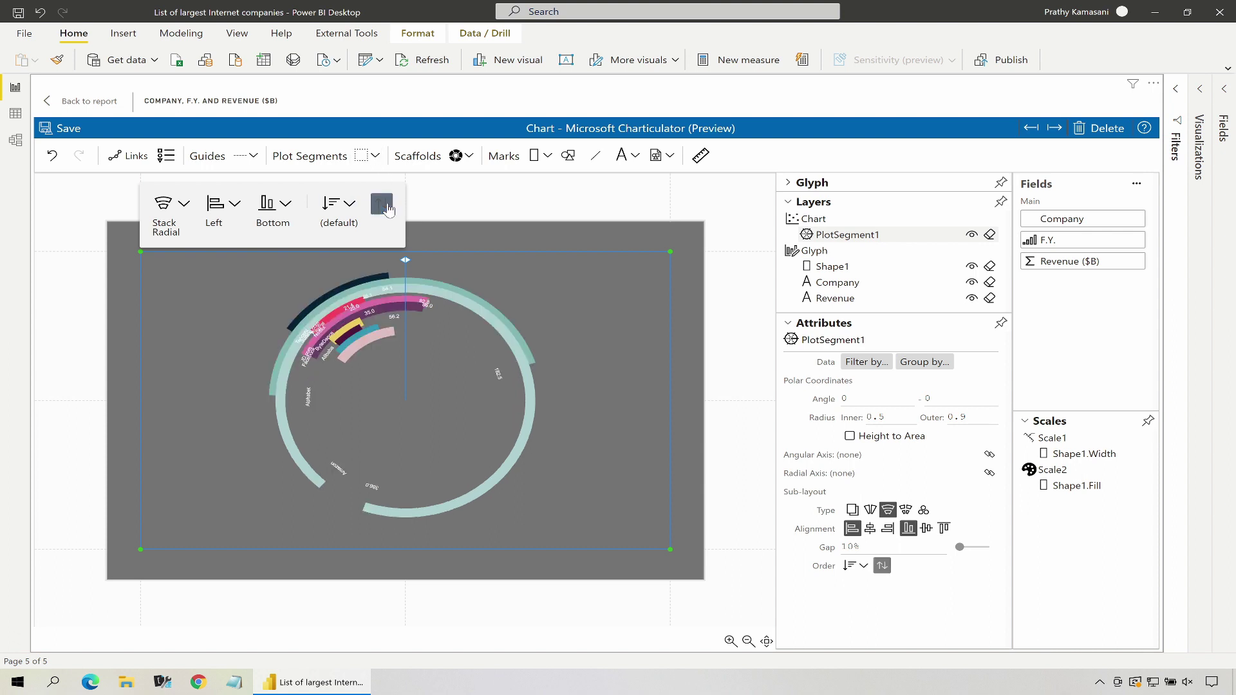
click(340, 205)
click(370, 320)
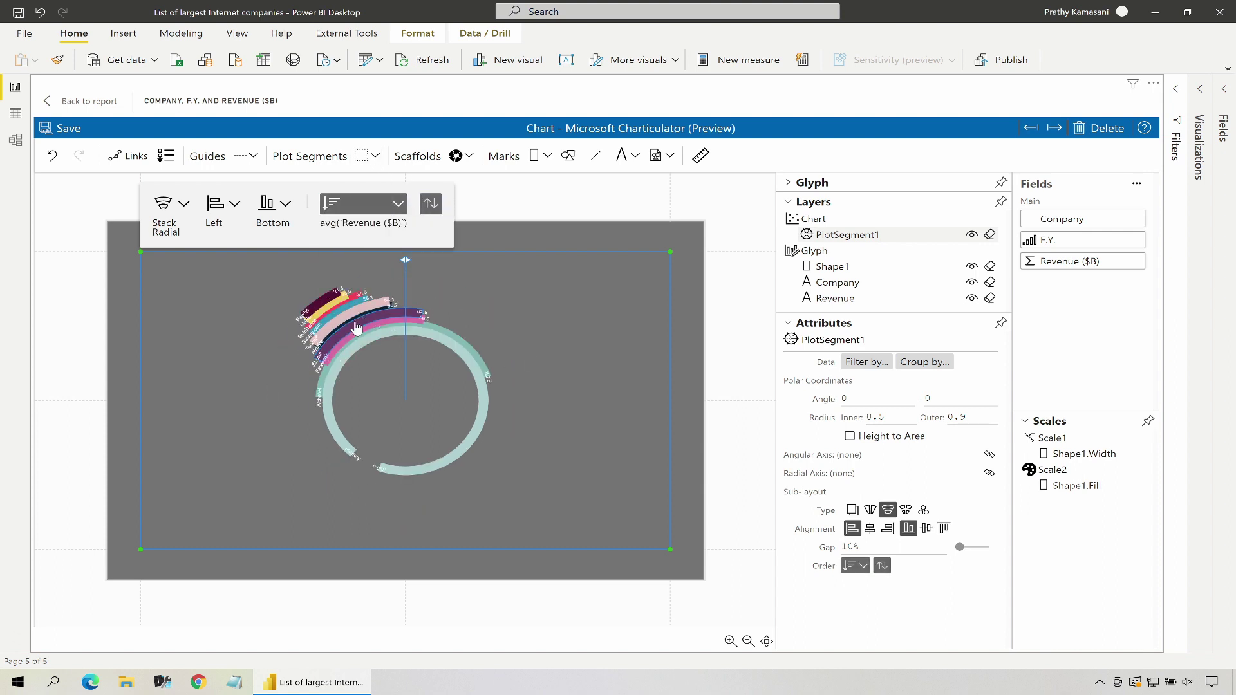
click(430, 203)
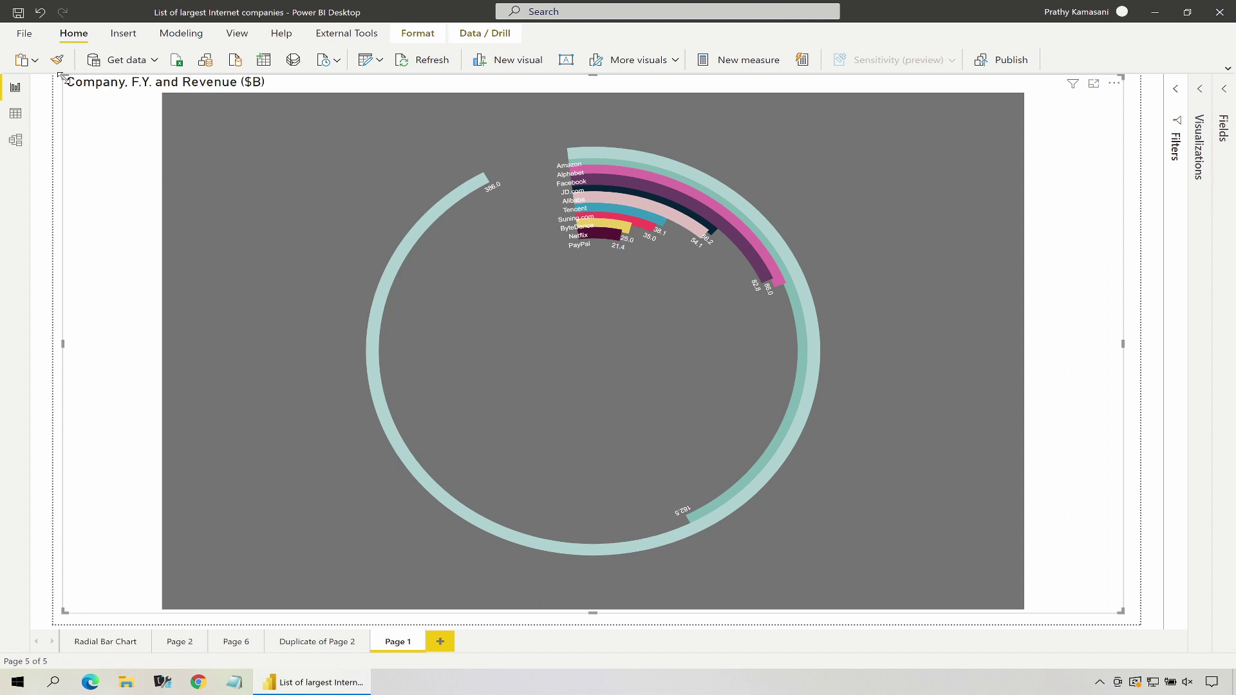
Shrink the chart visual from its top-left corner and expand the Visualizations pane
mouse_move(61, 76)
mouse_down()
mouse_move(57, 103)
mouse_move(104, 79)
mouse_move(203, 95)
mouse_move(75, 80)
mouse_up()
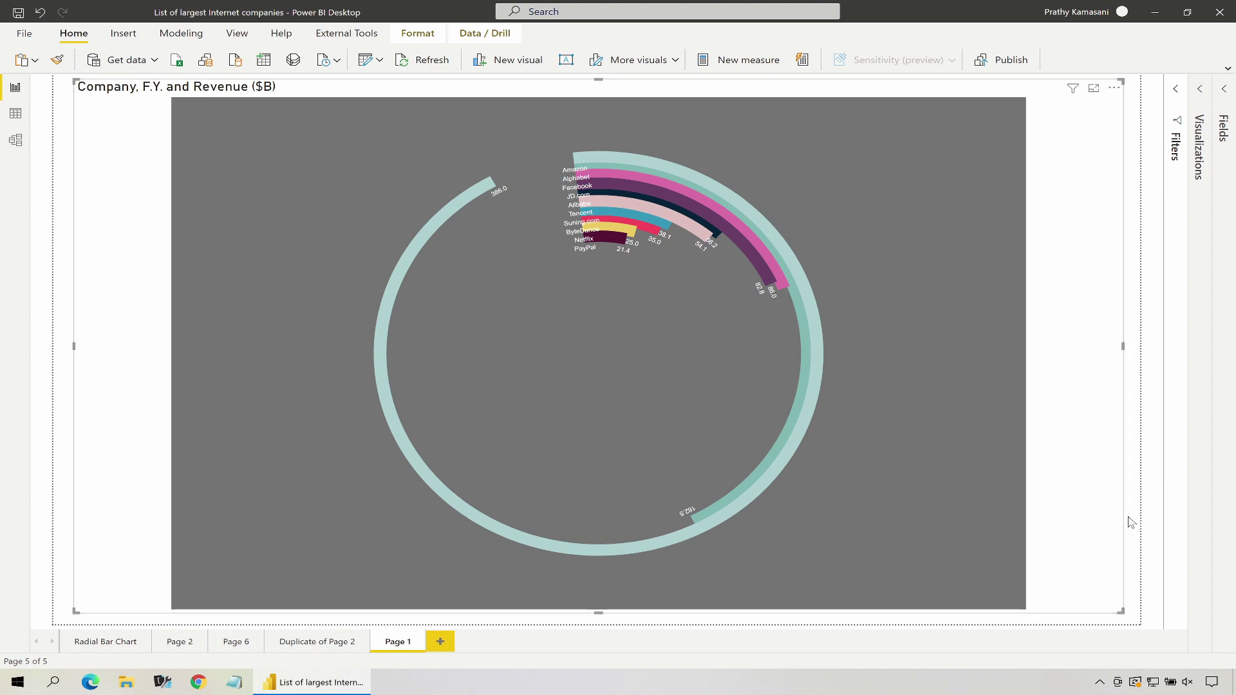
click(1199, 91)
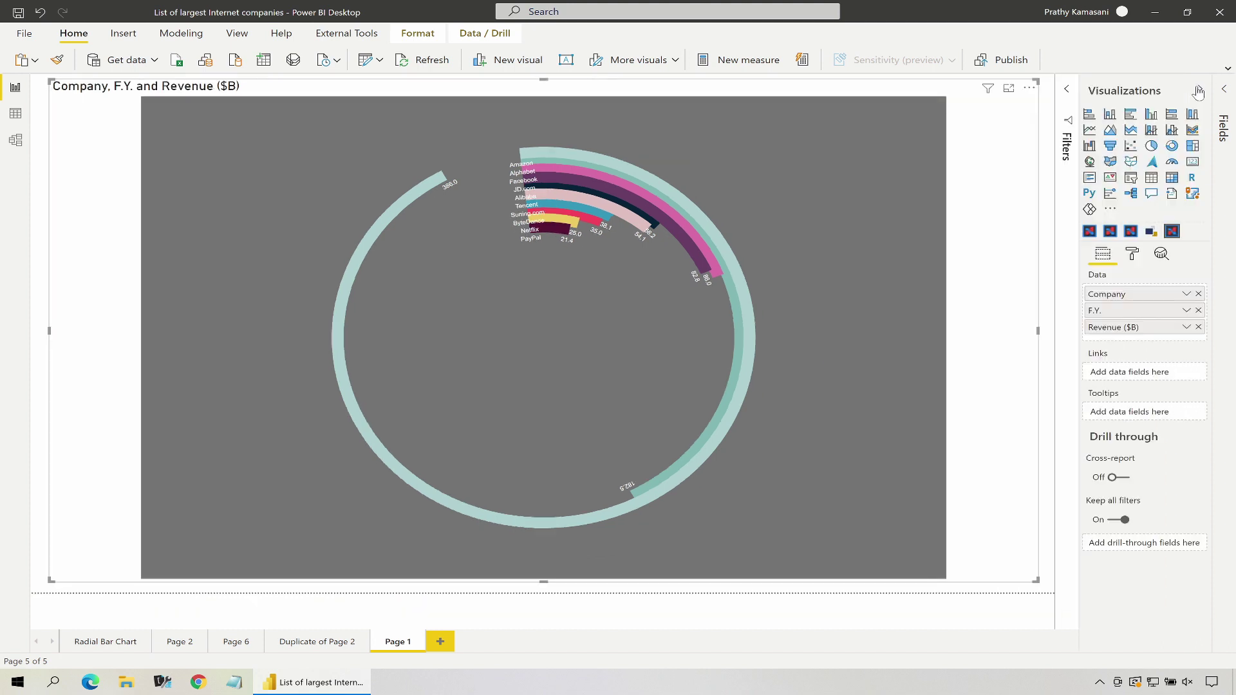
Turn on a border for the radial chart visual and narrow it from its right edge
click(1133, 254)
click(1171, 428)
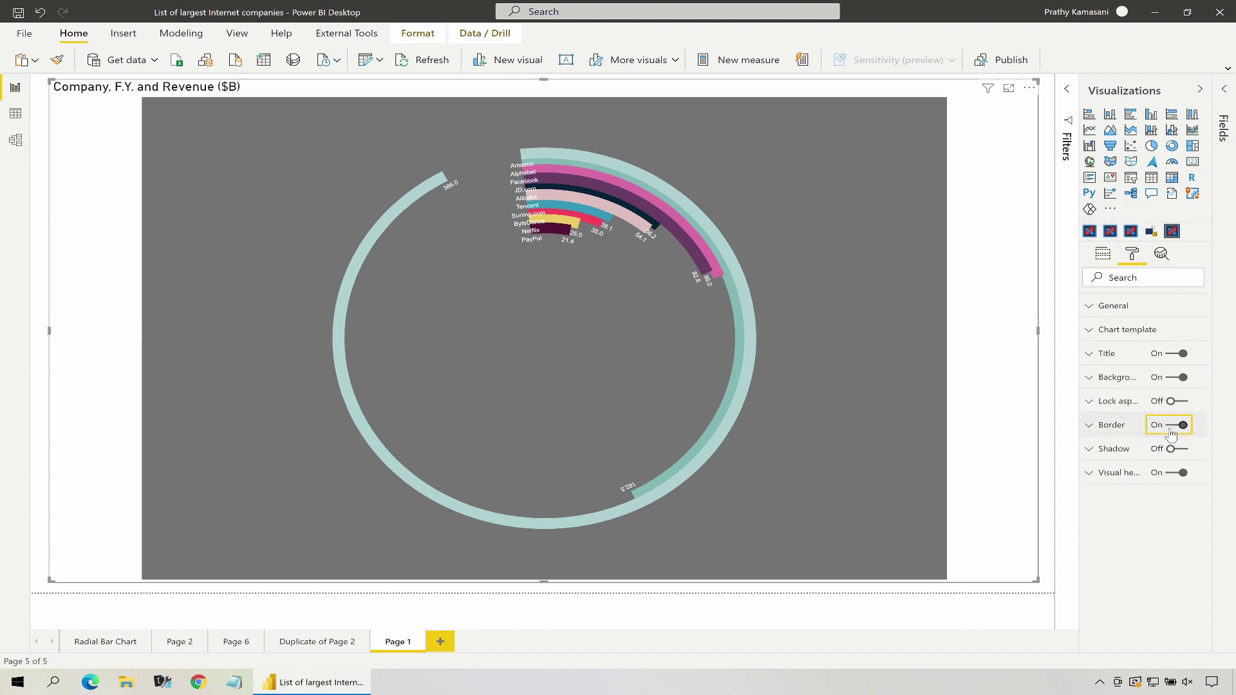
click(1046, 399)
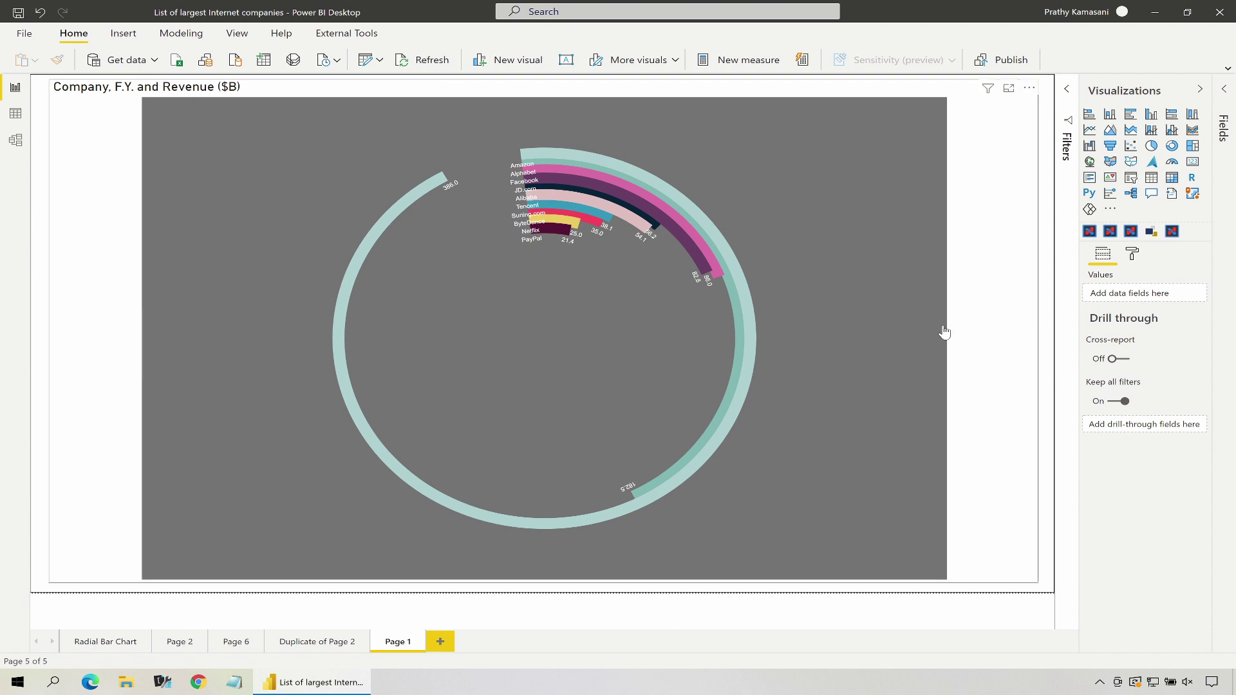
click(967, 319)
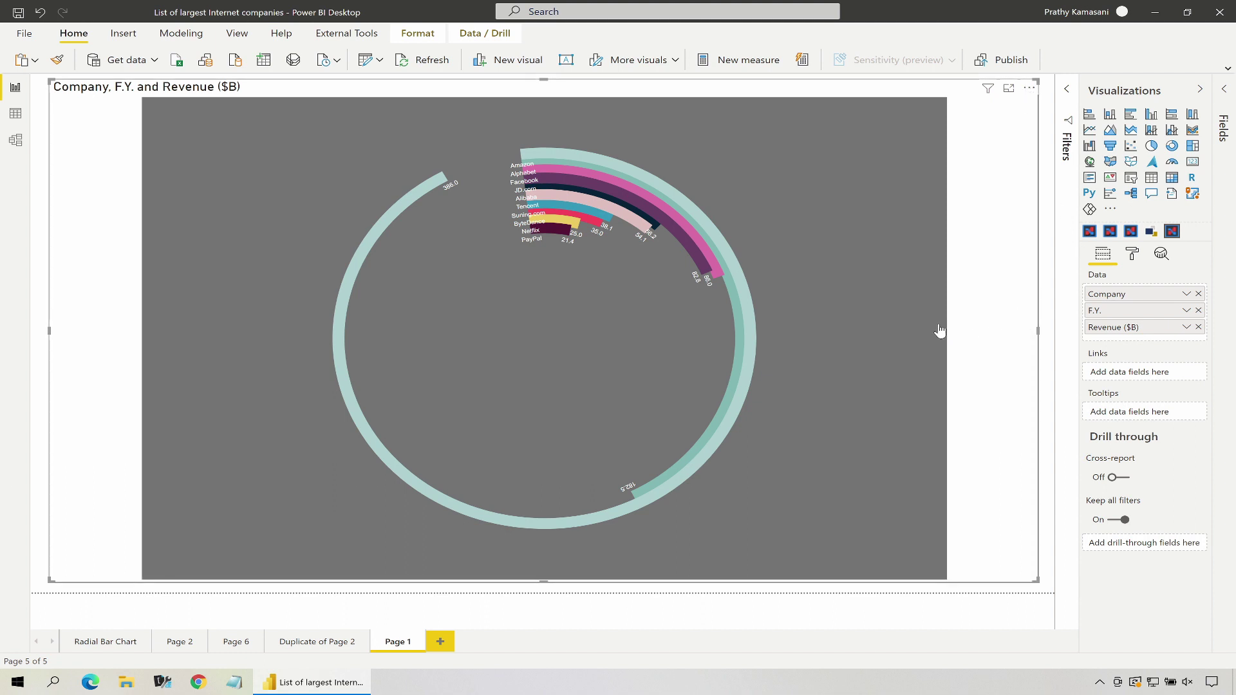
drag(1038, 332, 900, 332)
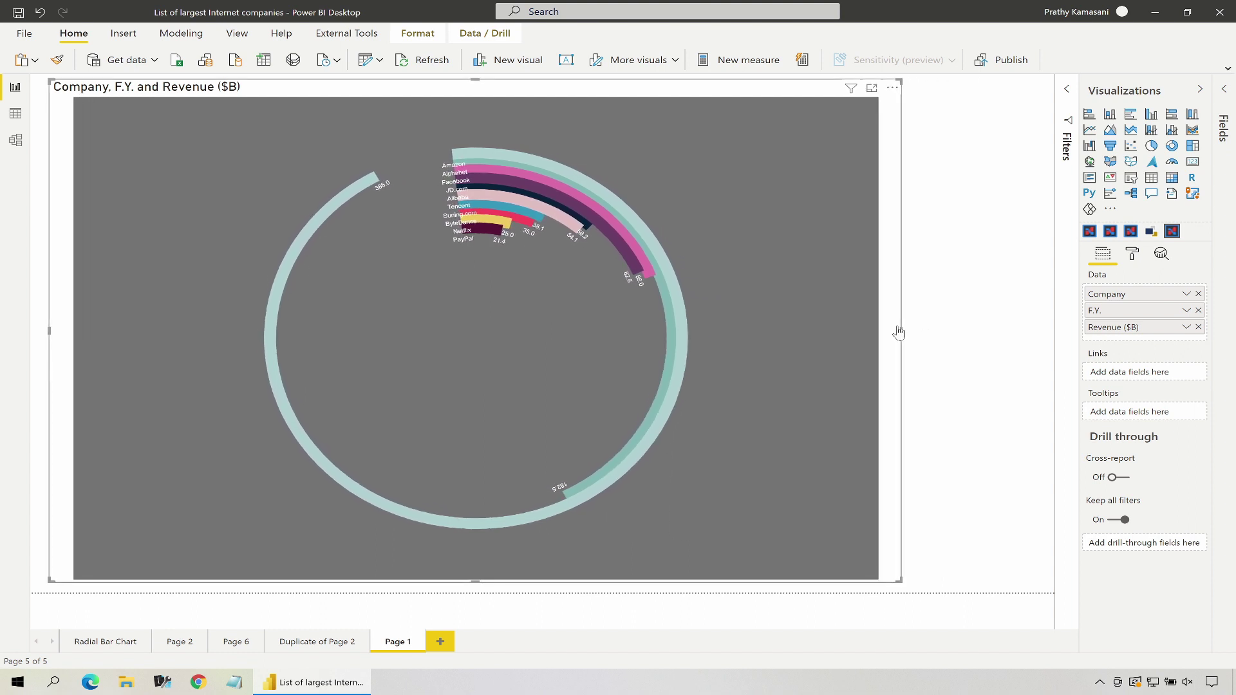
Size the radial chart visual to width 1200 and height 700 in General settings
click(1132, 256)
click(1105, 308)
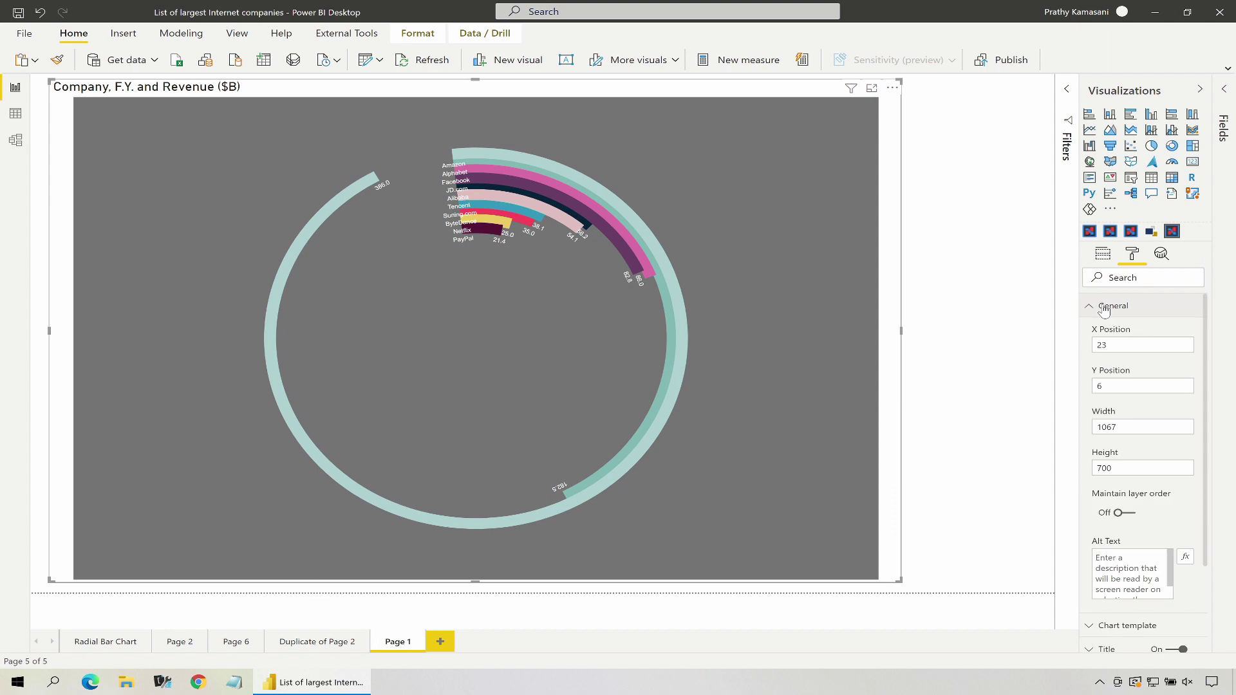
click(1121, 426)
key(Tab)
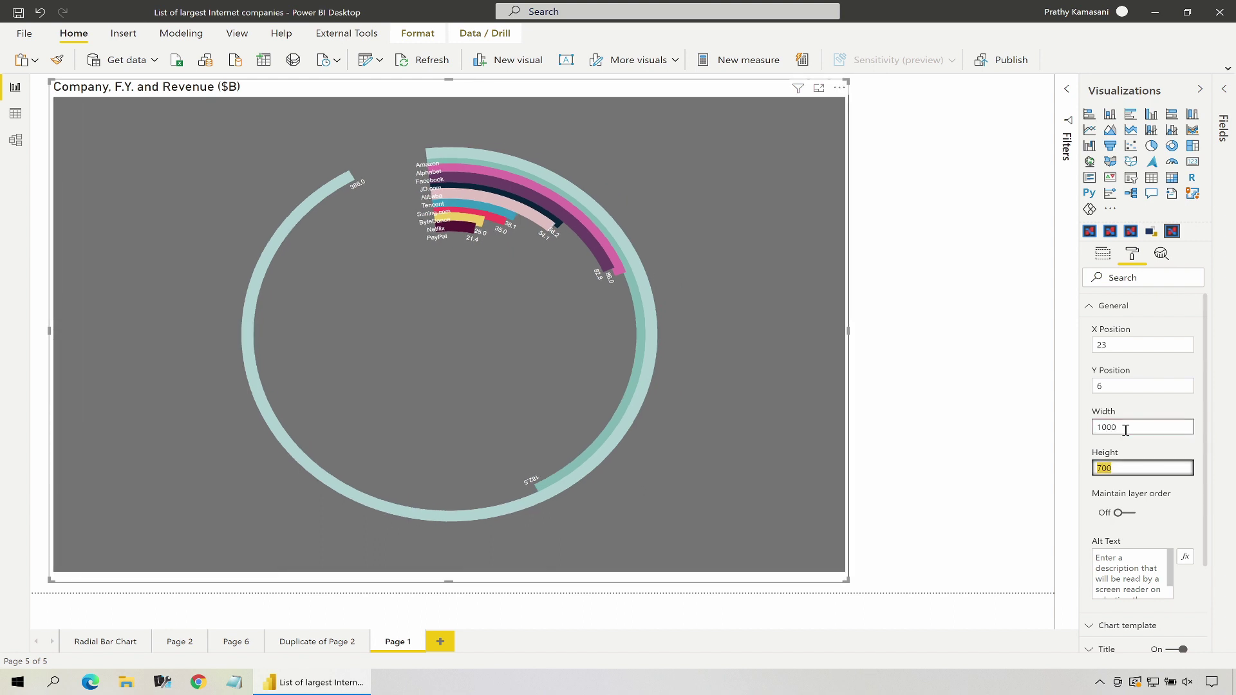
scroll(1126, 430, down, 1)
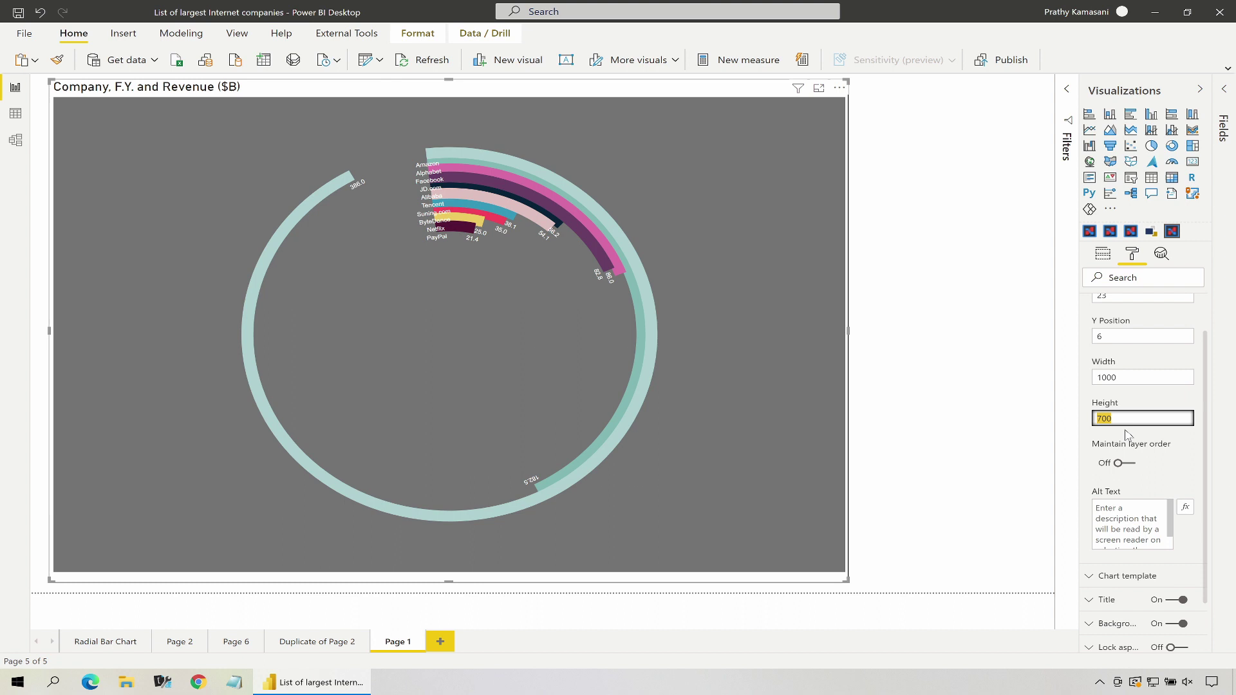
double_click(1113, 377)
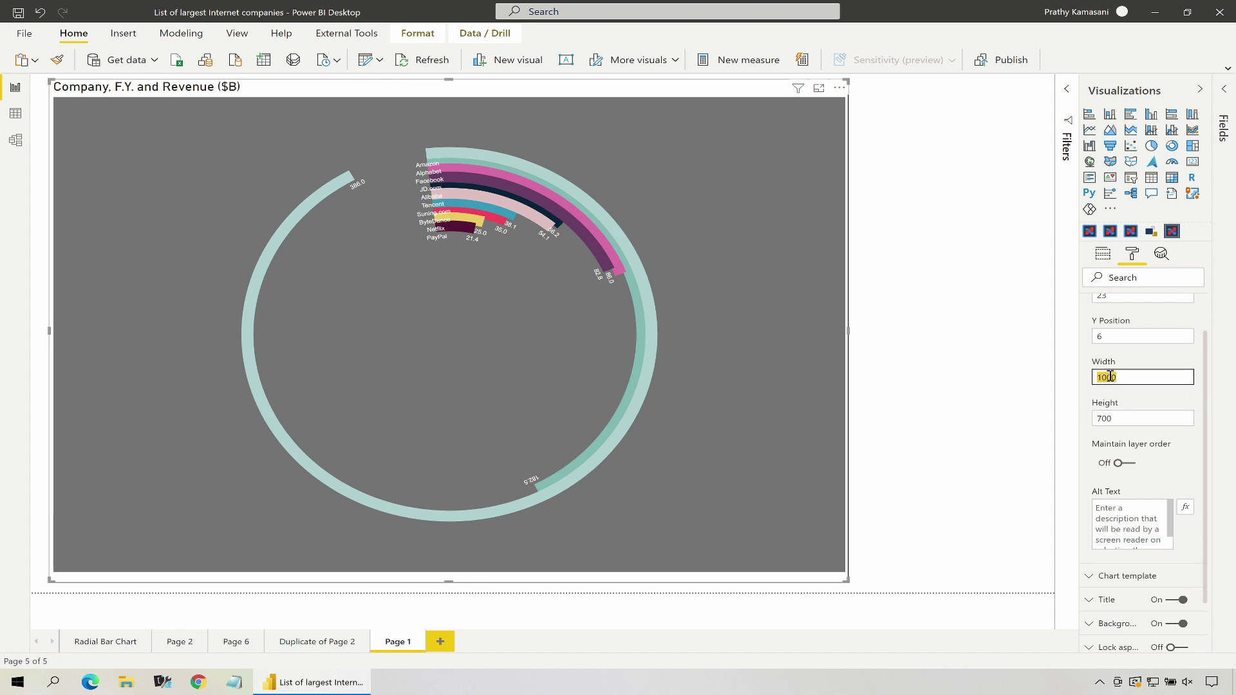
text(1)
key(Return)
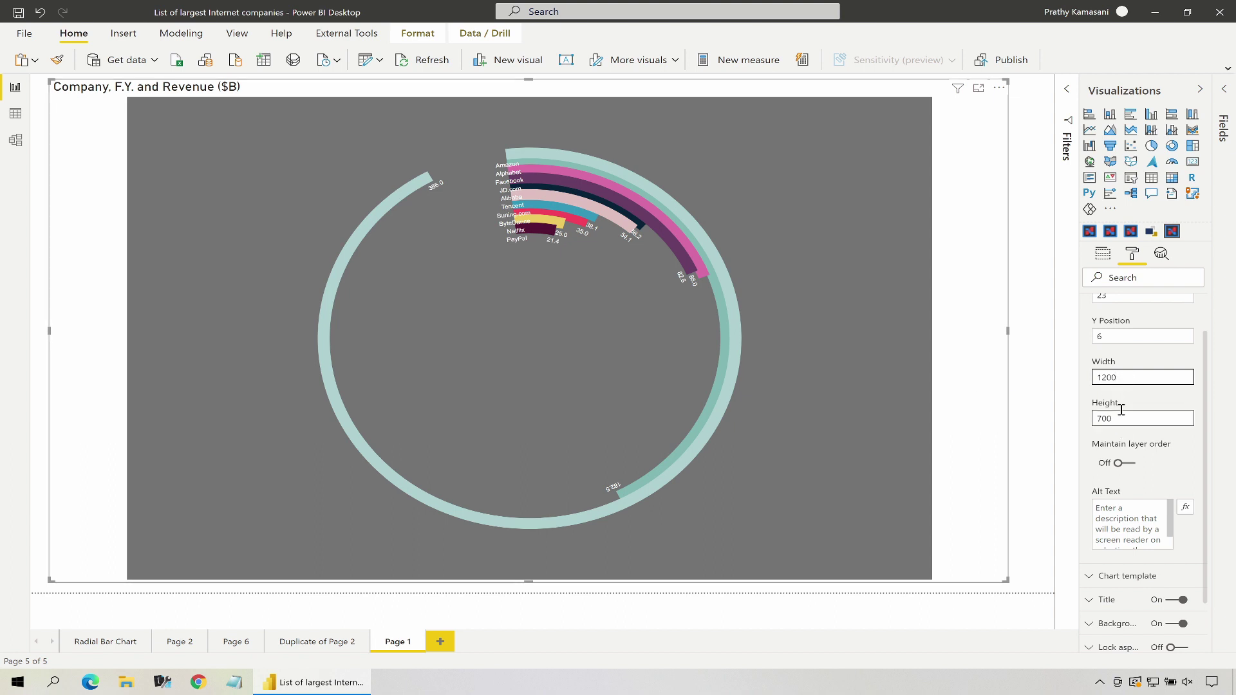
click(1000, 92)
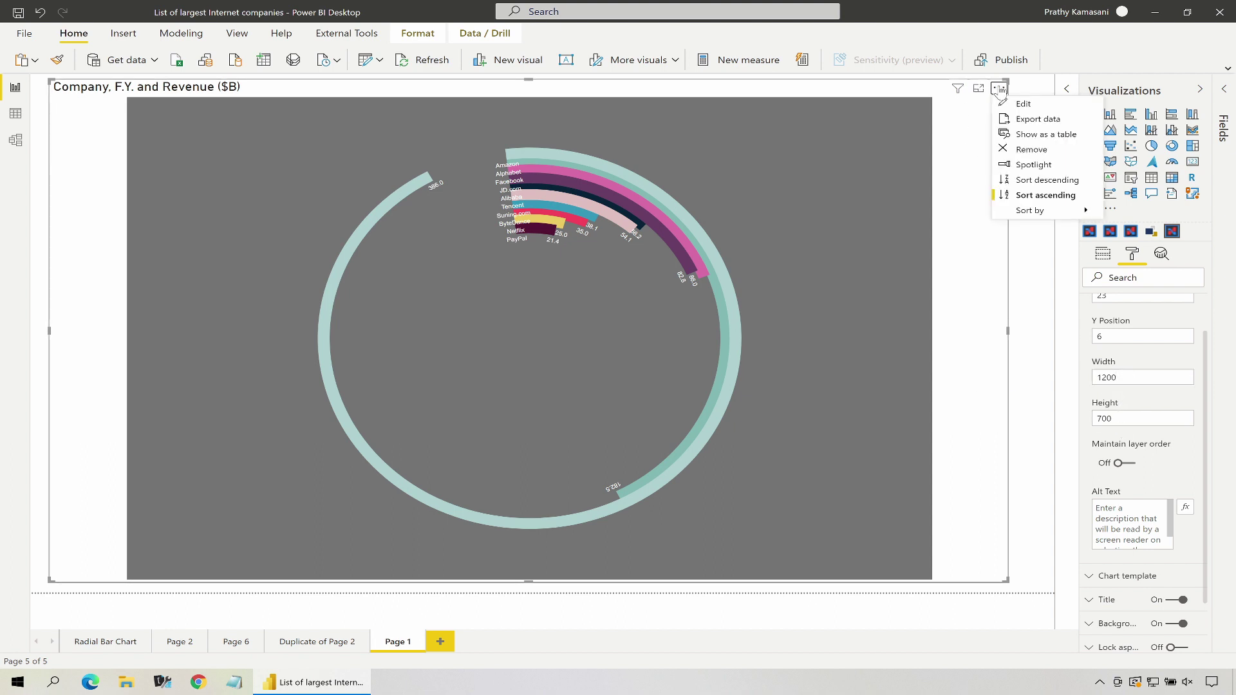
Set the Charticulator chart canvas to 1200 by 700, save, and return to the report
click(1029, 102)
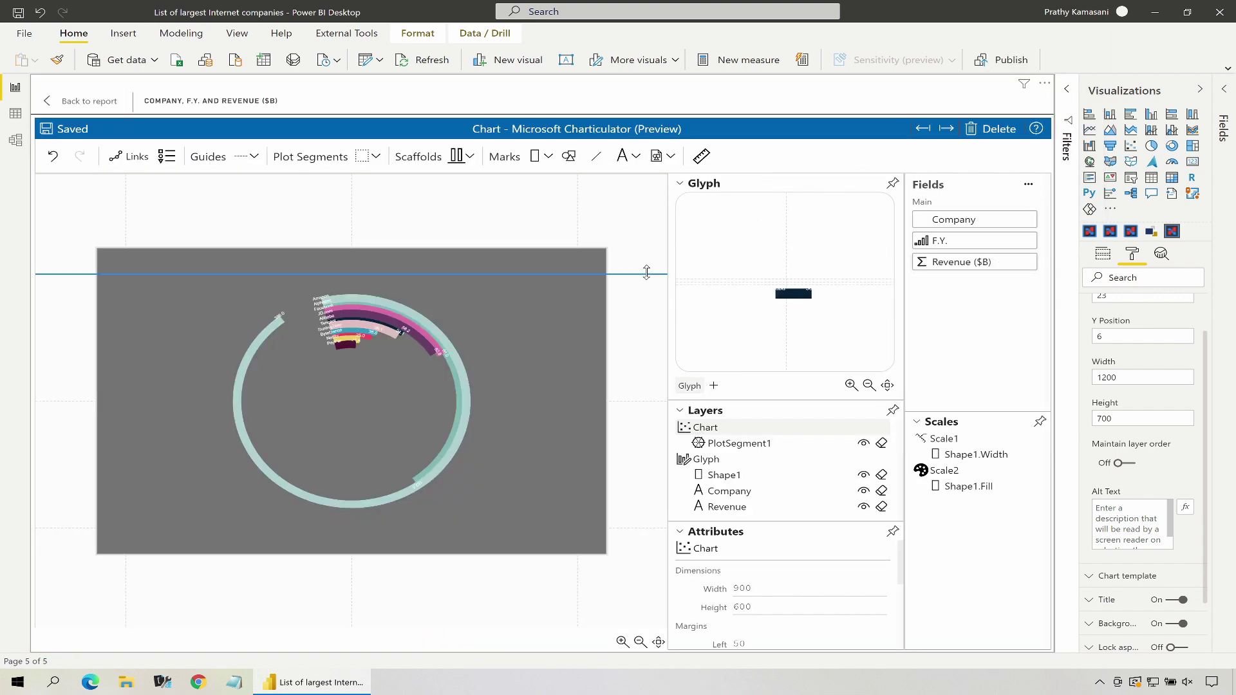
click(761, 585)
text(12)
key(Tab)
text(7)
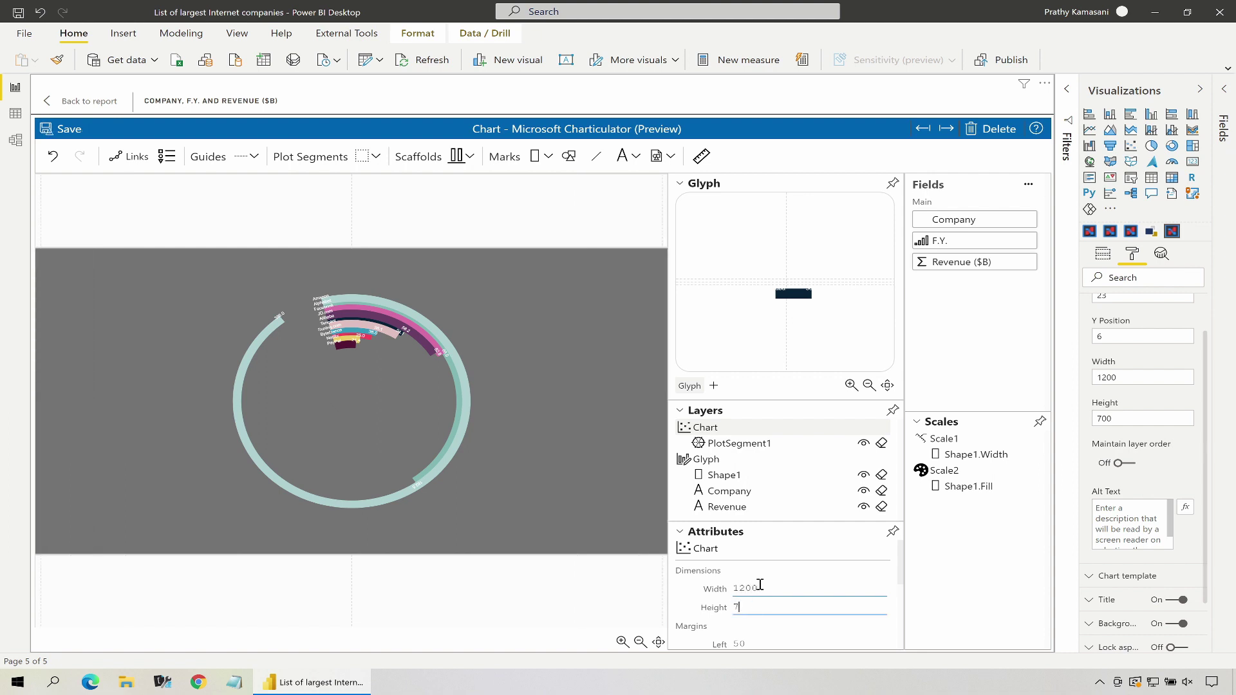
key(Return)
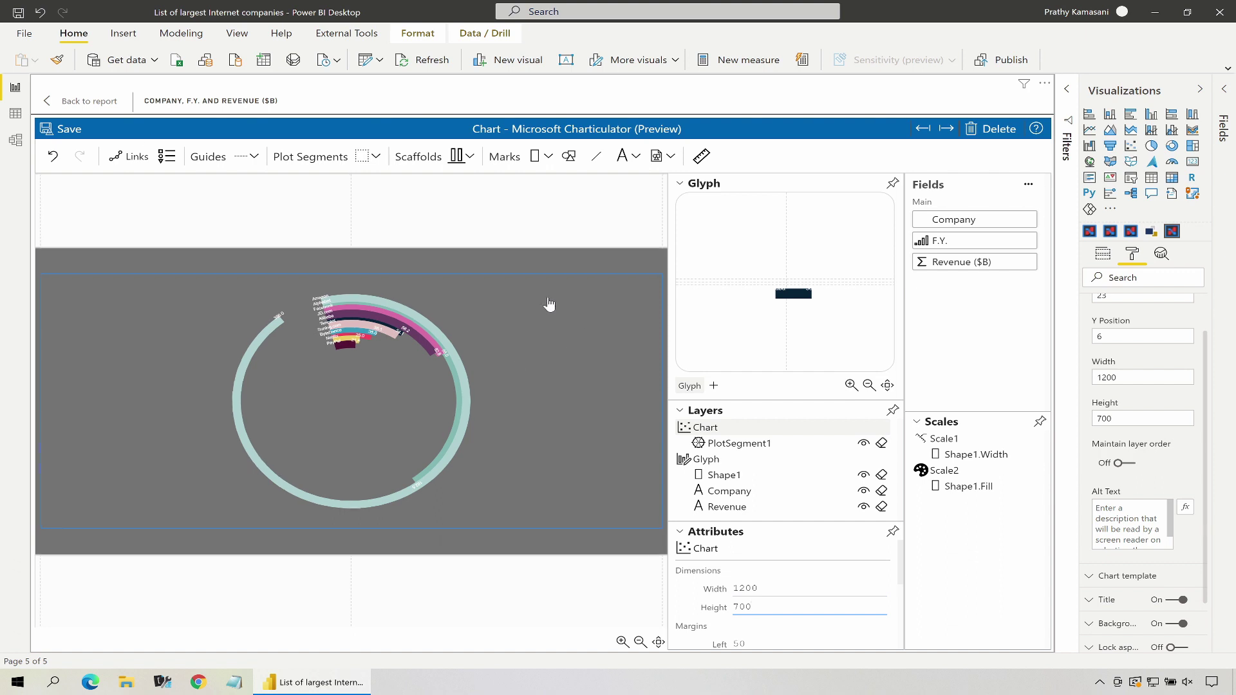
click(68, 130)
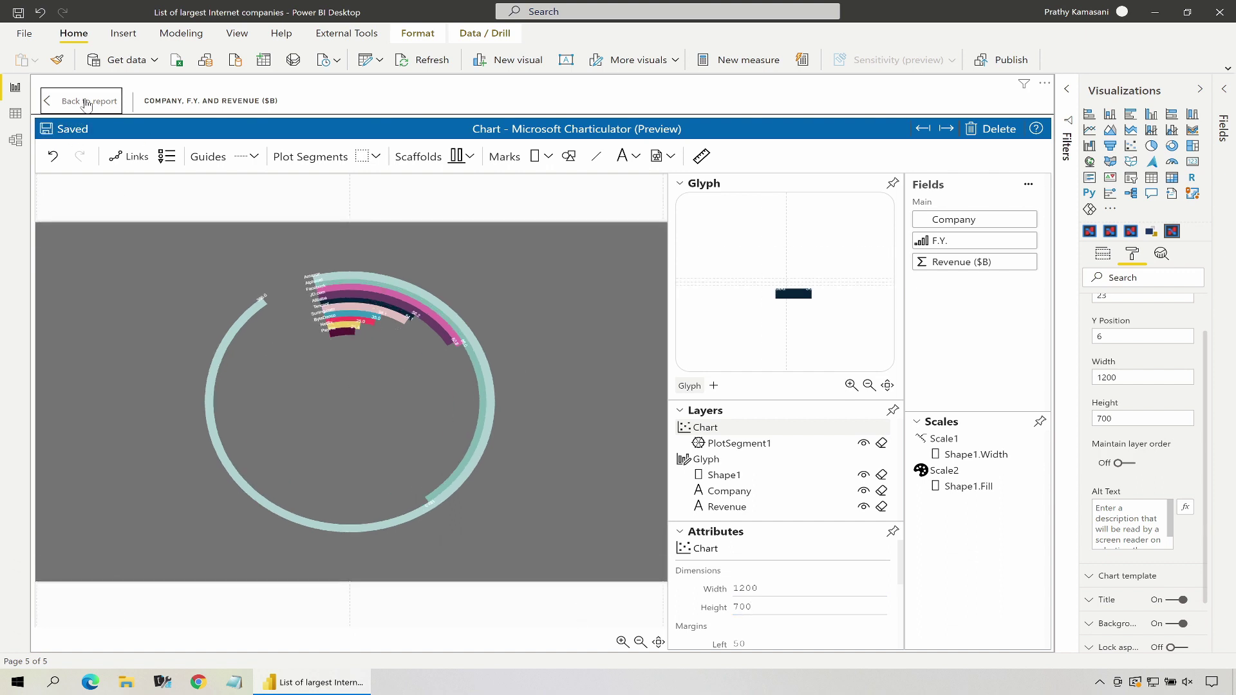
click(87, 103)
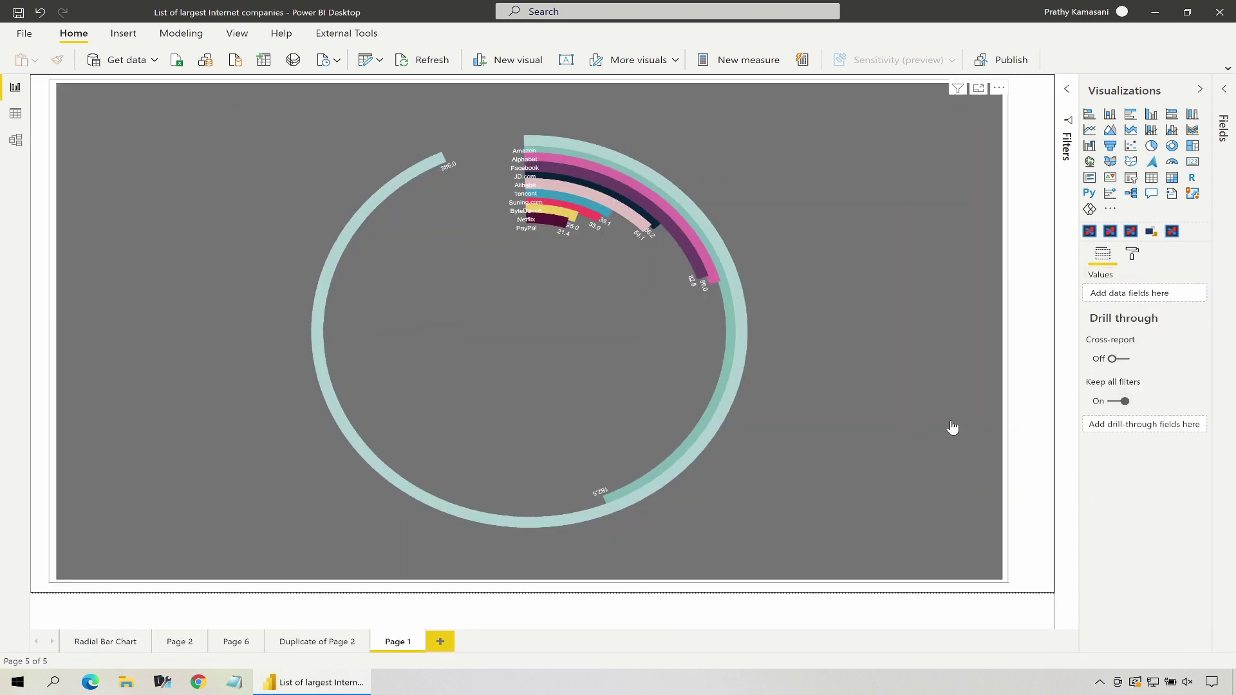
click(1002, 402)
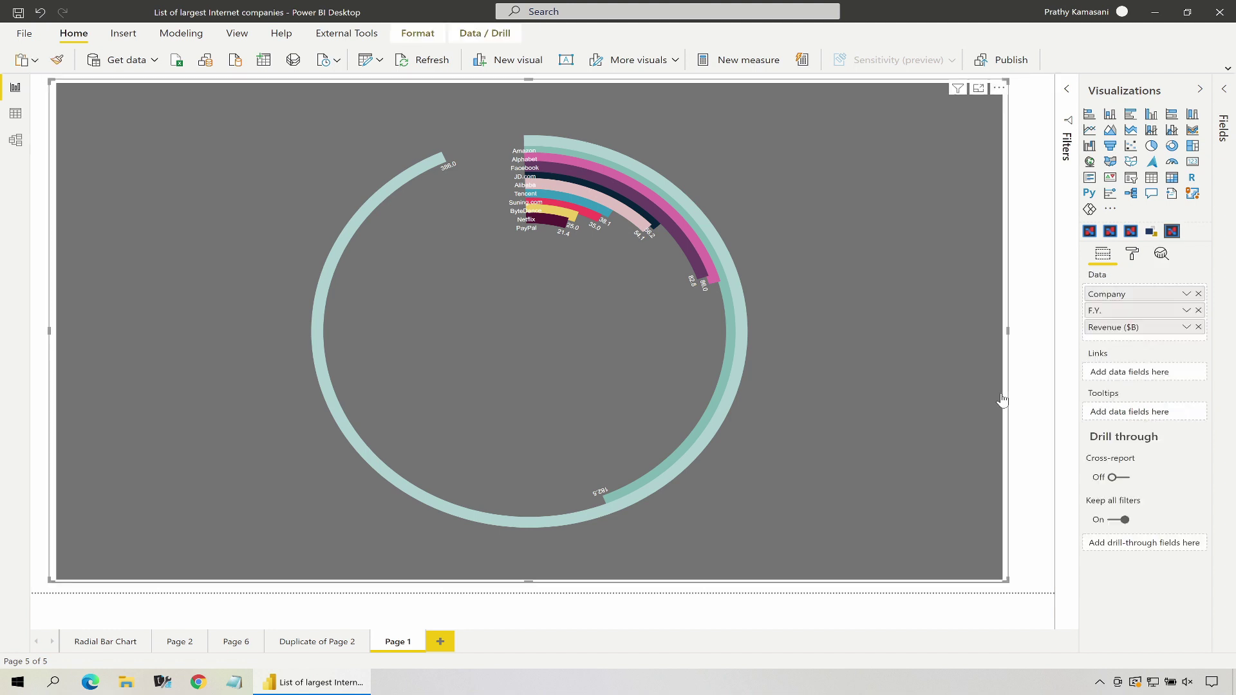
click(999, 88)
click(1020, 104)
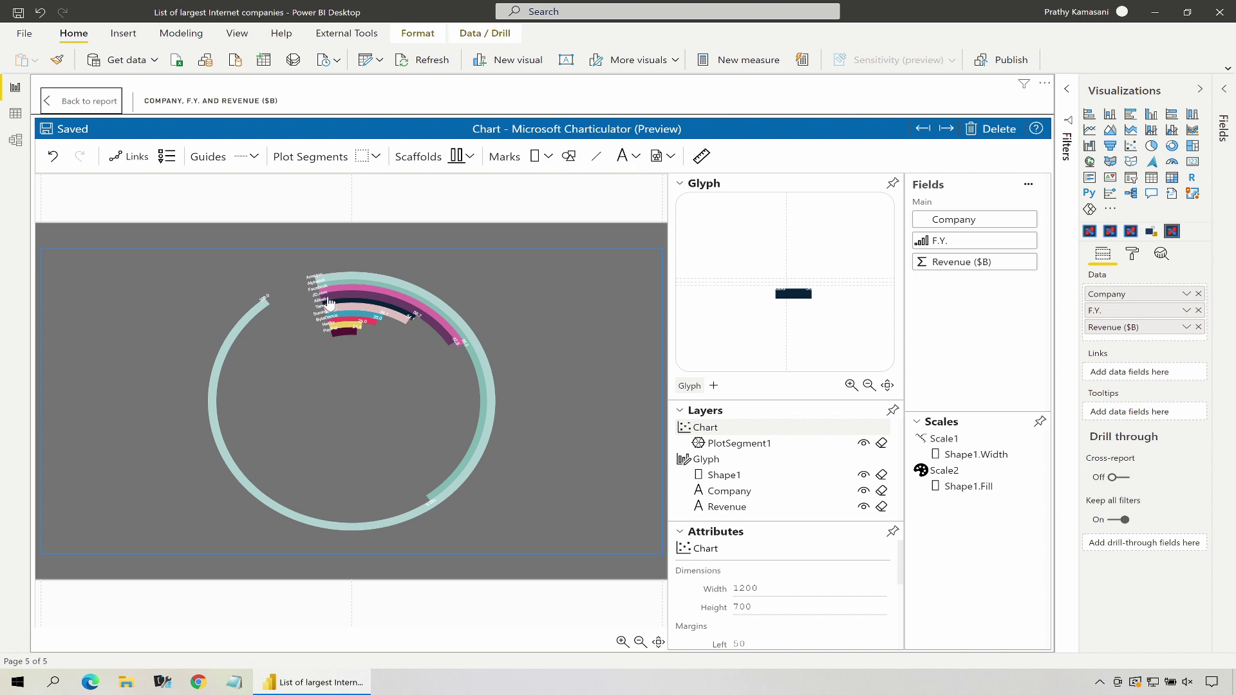
click(498, 311)
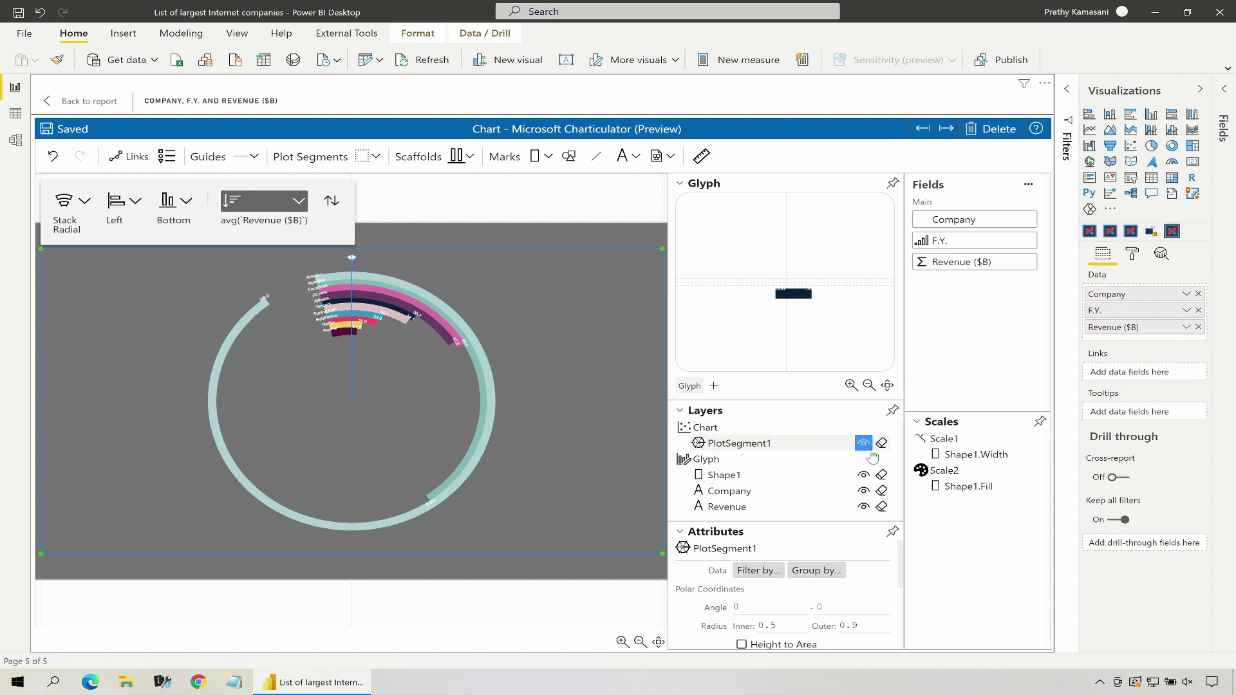
click(689, 183)
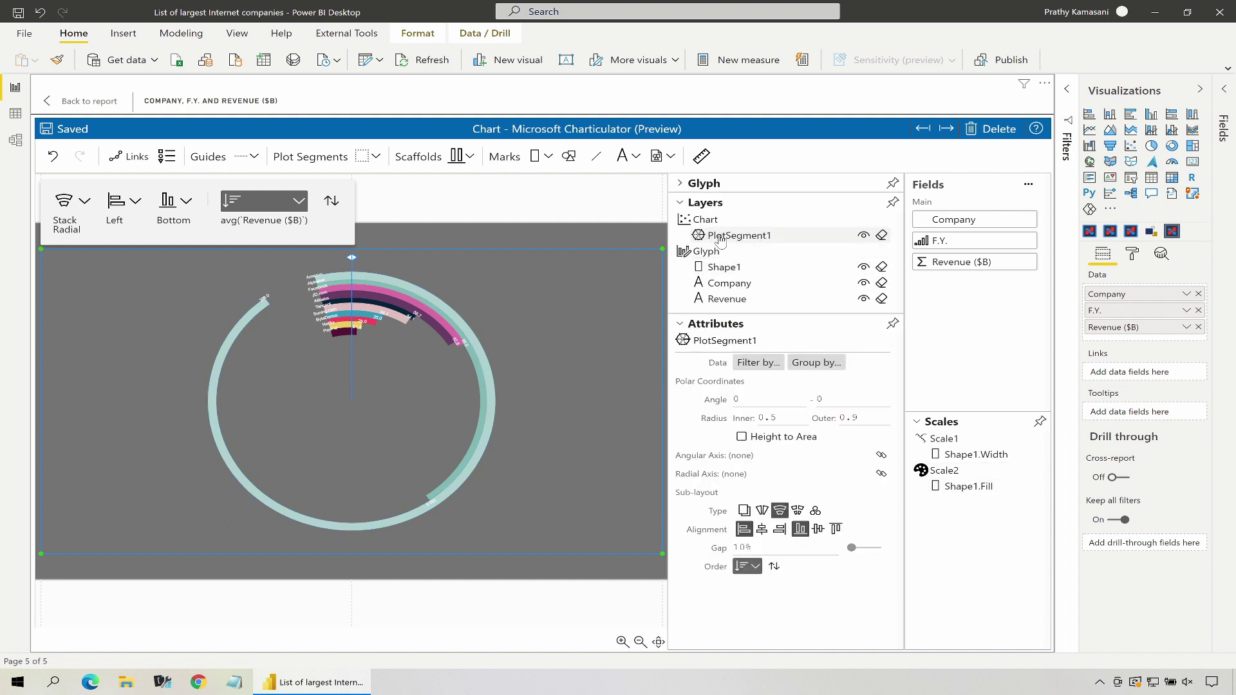
click(757, 400)
click(848, 404)
click(735, 402)
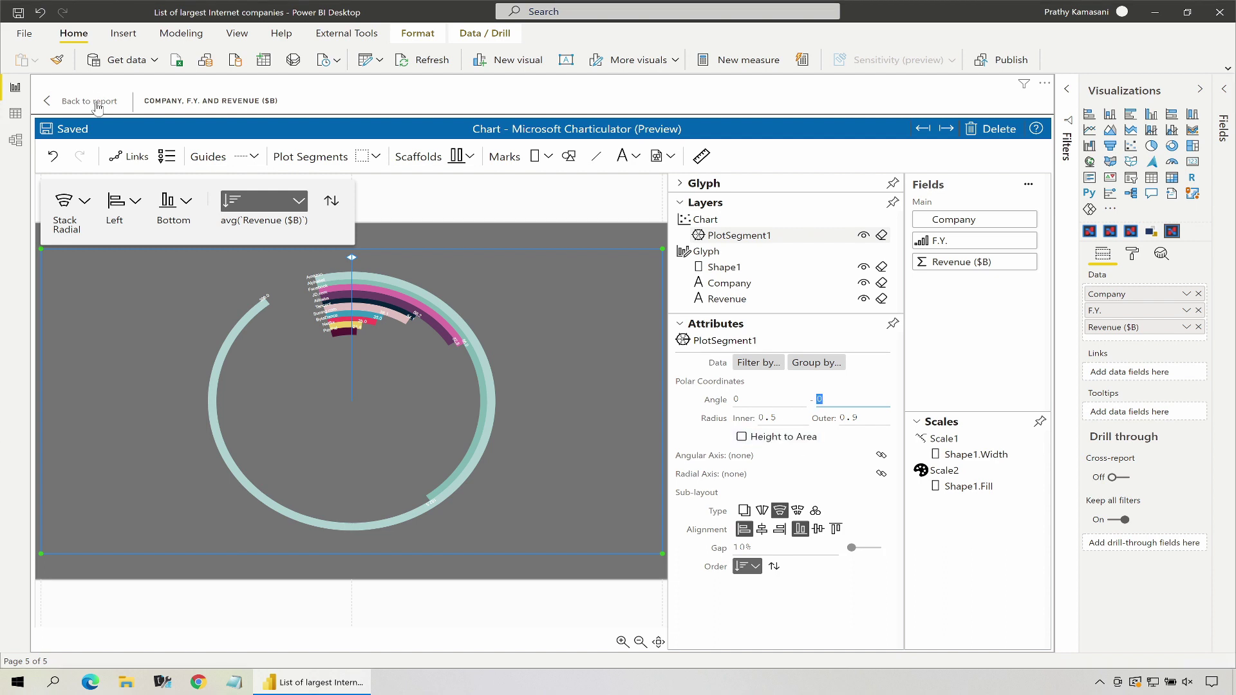
click(77, 128)
click(90, 101)
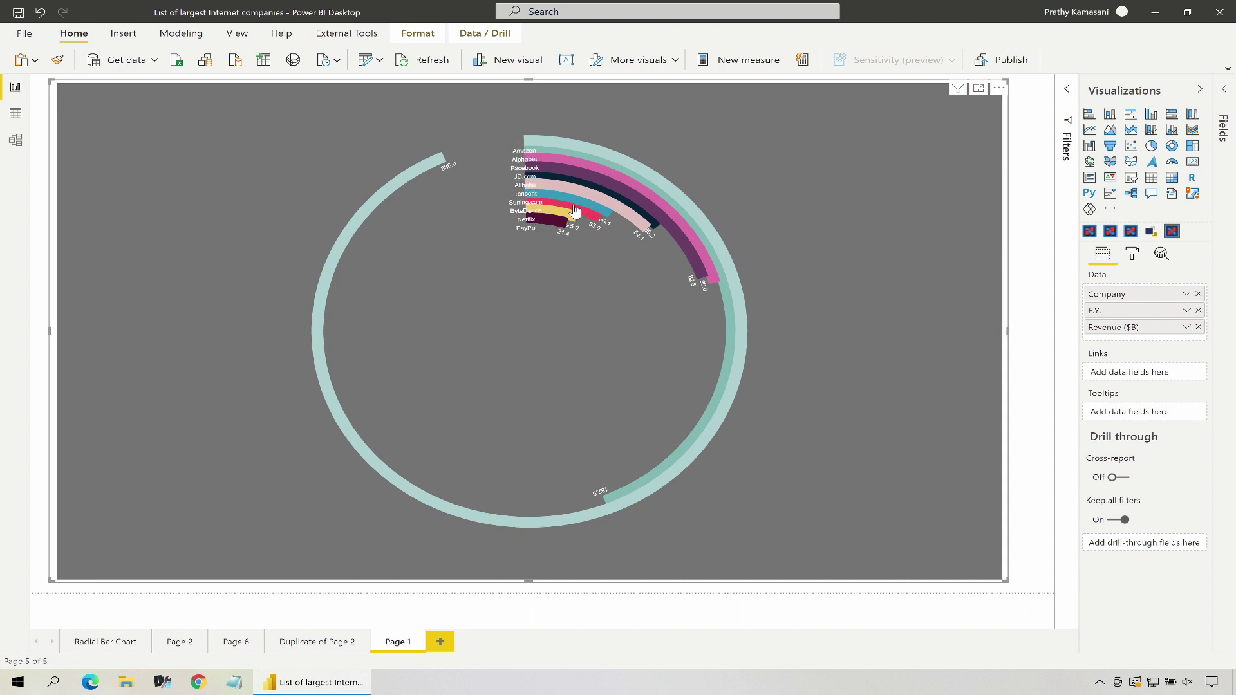
Set PlotSegment1's inner radius to 0.2 in Charticulator and save the chart
click(998, 88)
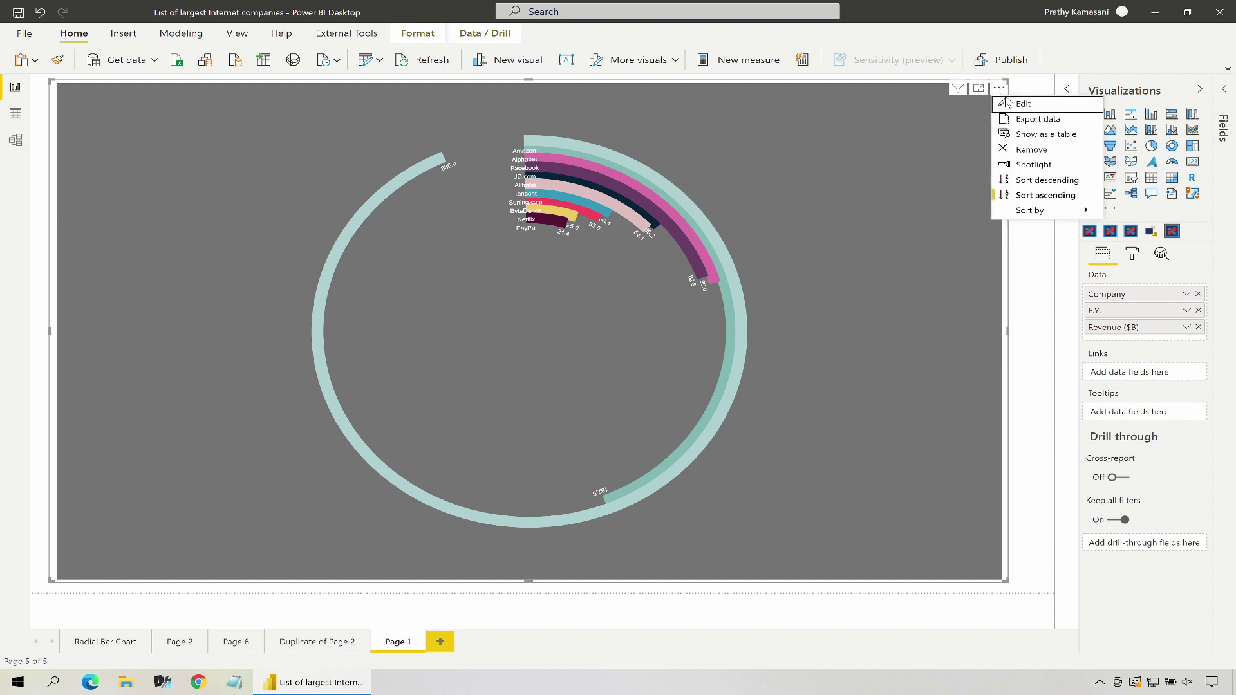
click(1011, 103)
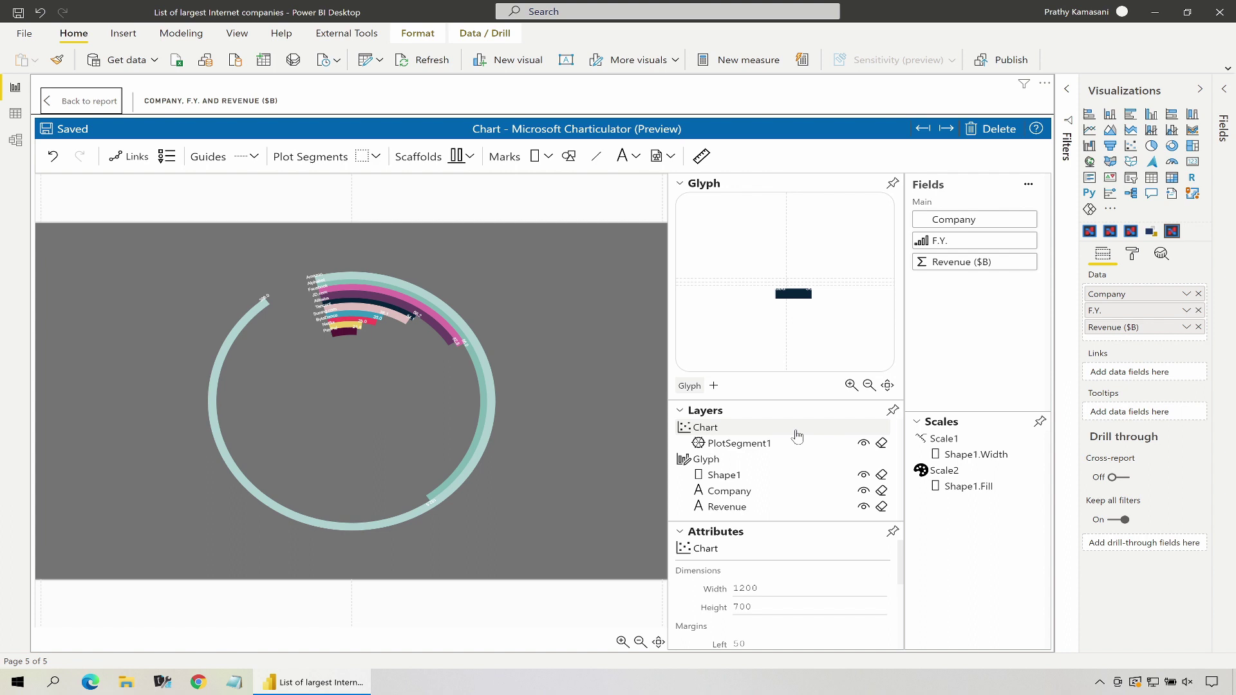
click(757, 449)
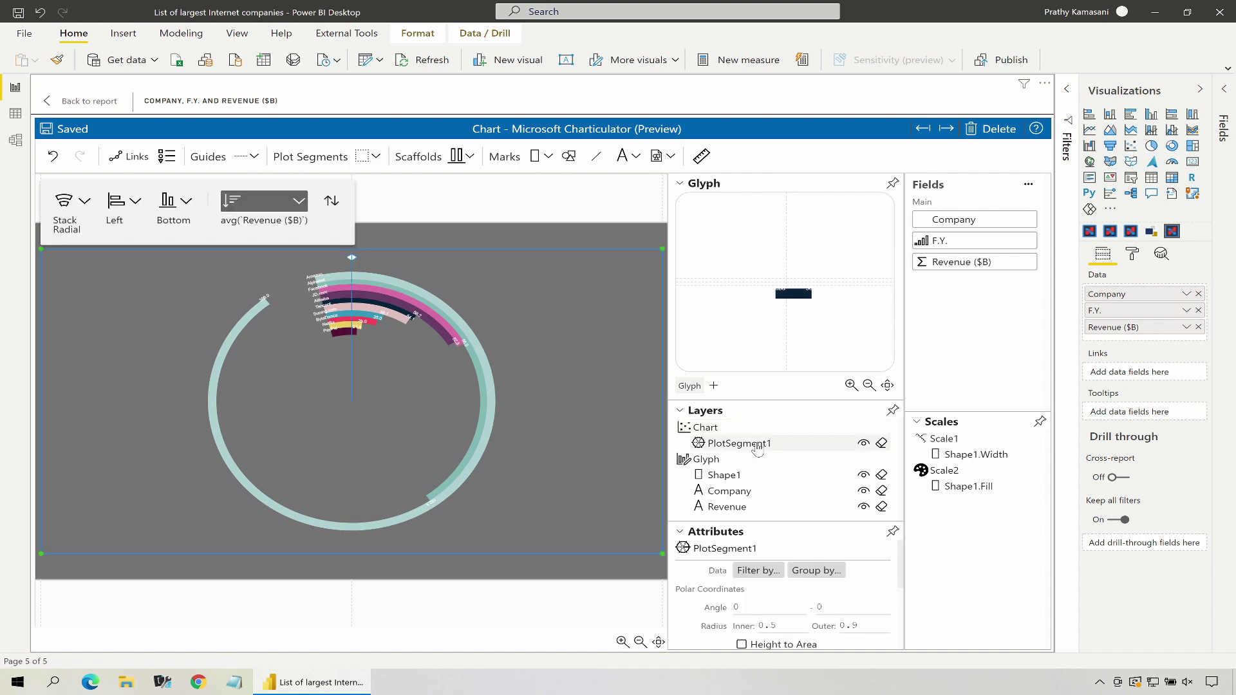
click(679, 184)
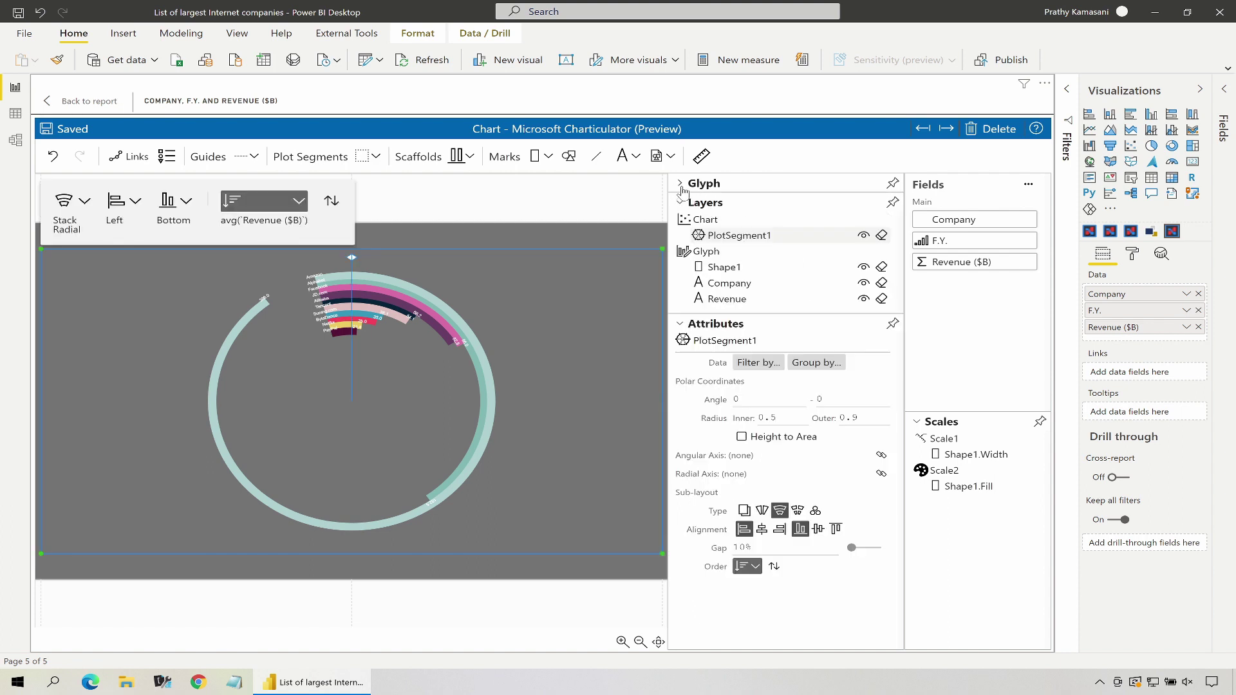
click(786, 417)
click(787, 417)
key(Return)
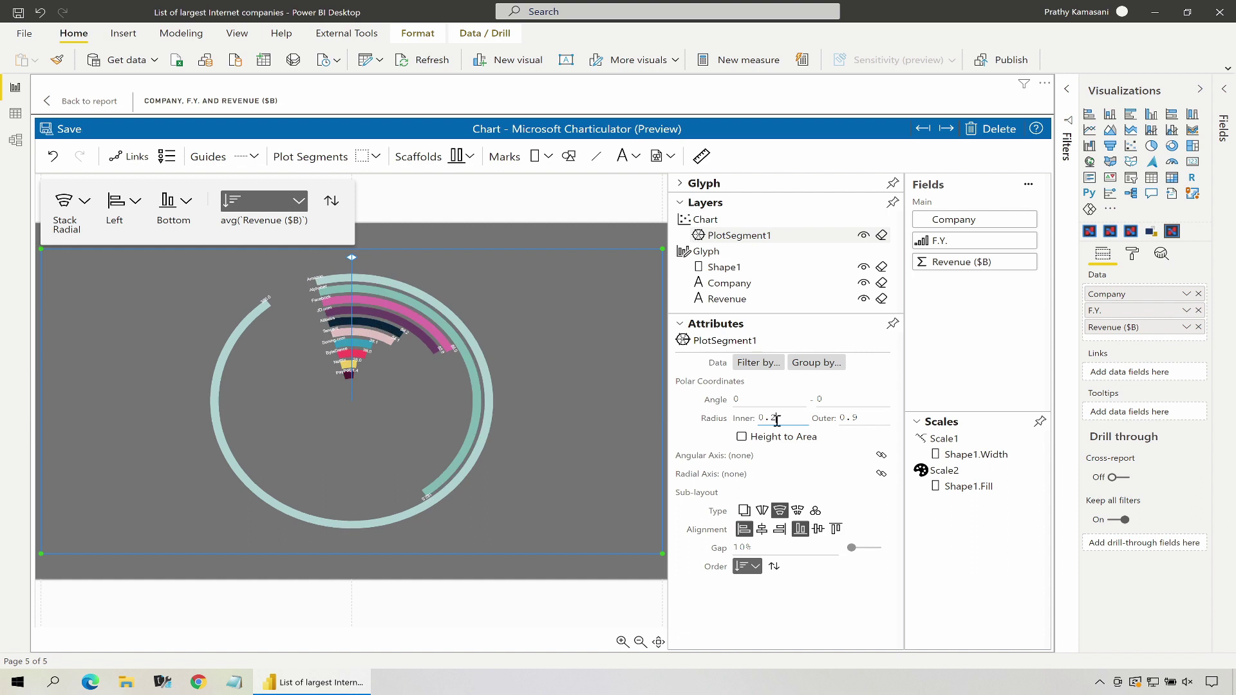
click(524, 597)
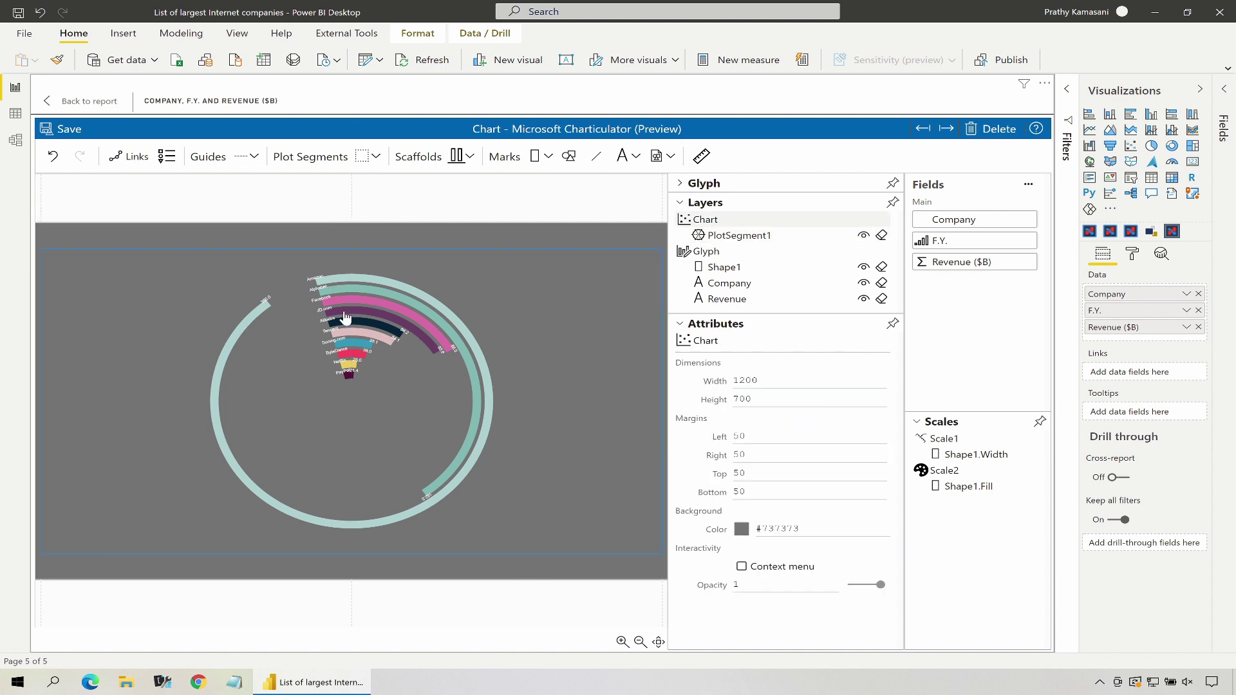
click(59, 135)
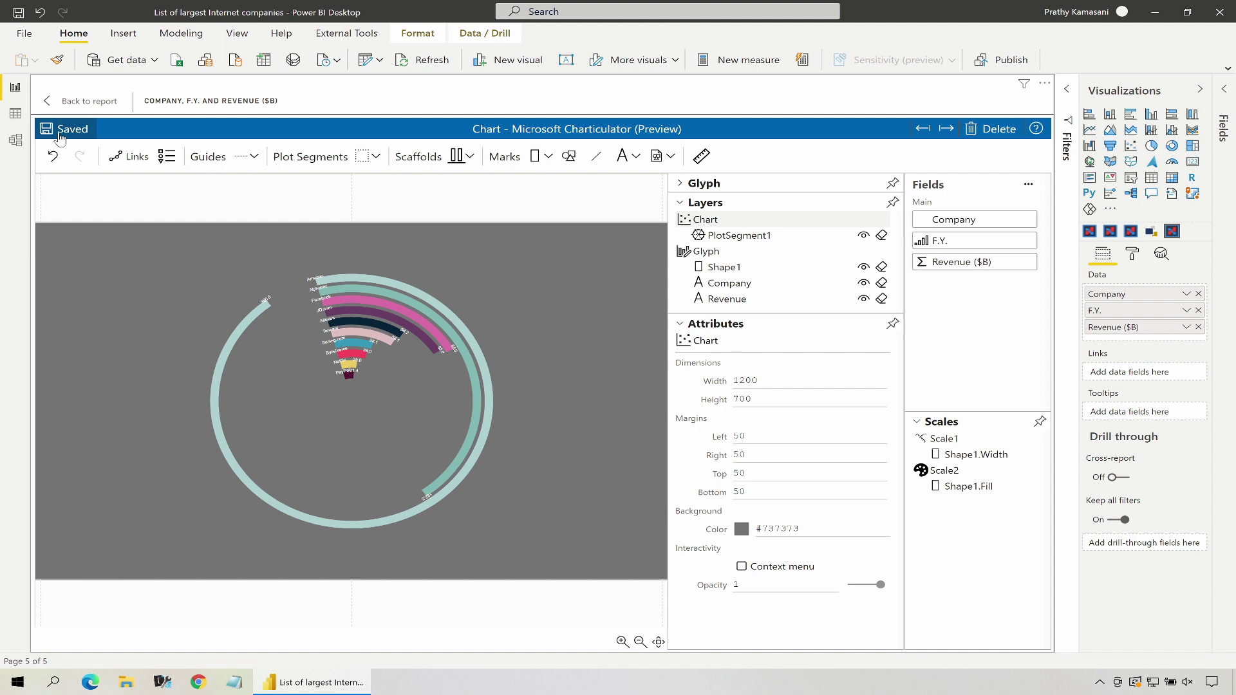
Leave Charticulator via Back to report to view the updated radial chart
click(90, 101)
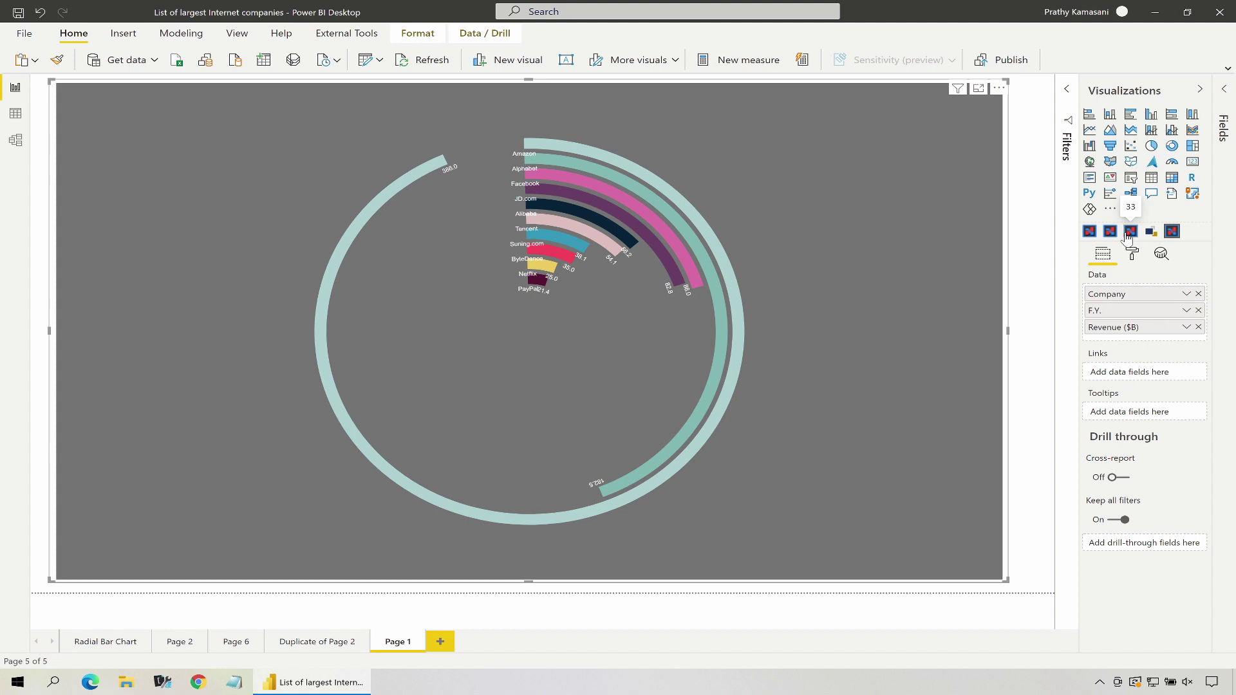
Edit the chart in Charticulator and anchor the Company labels right and vertically middle
click(1000, 89)
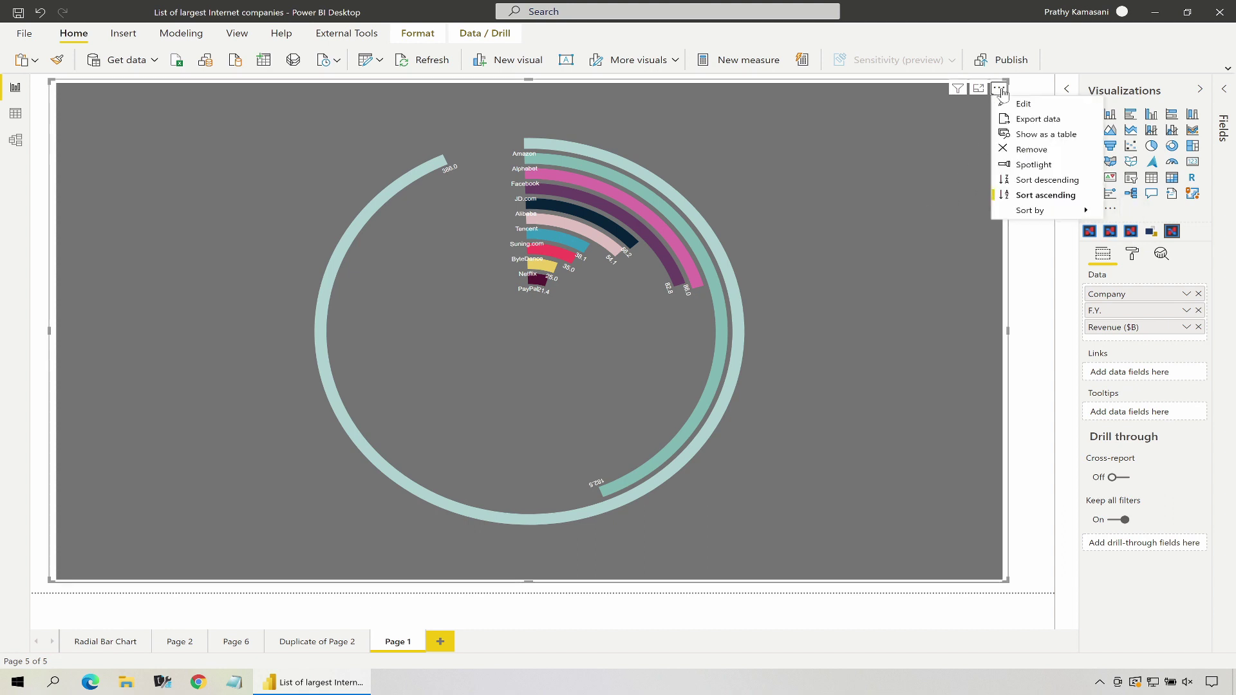
click(1023, 267)
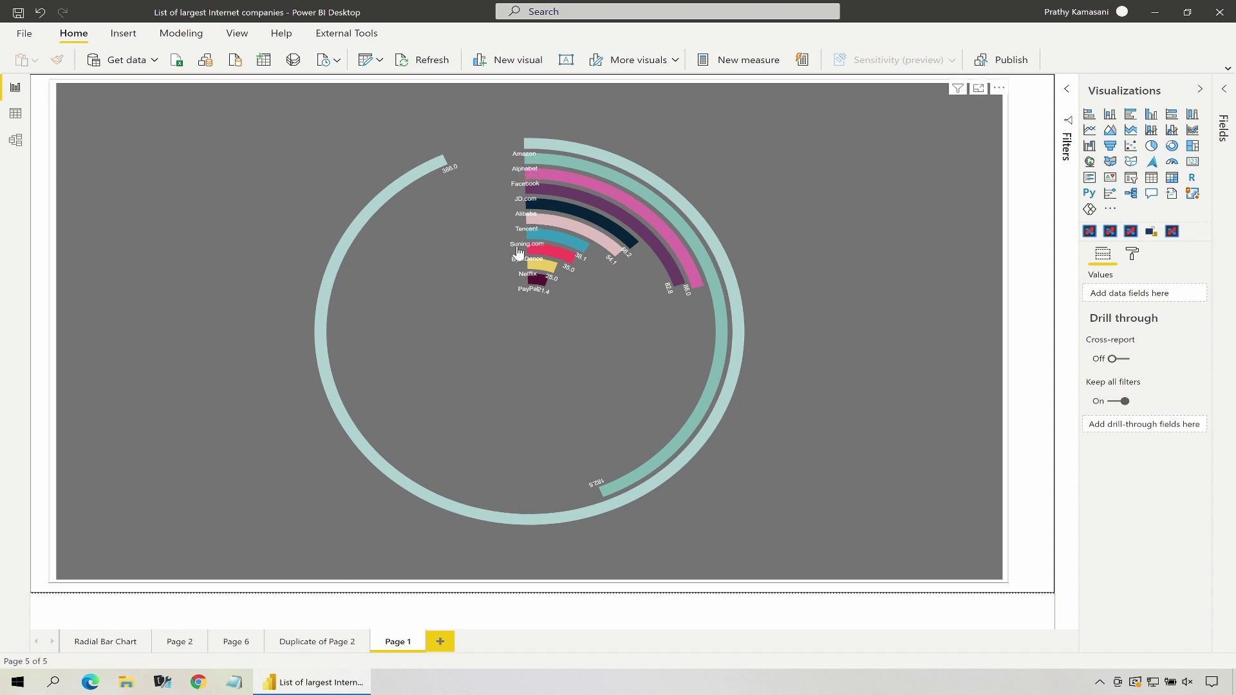
click(1000, 88)
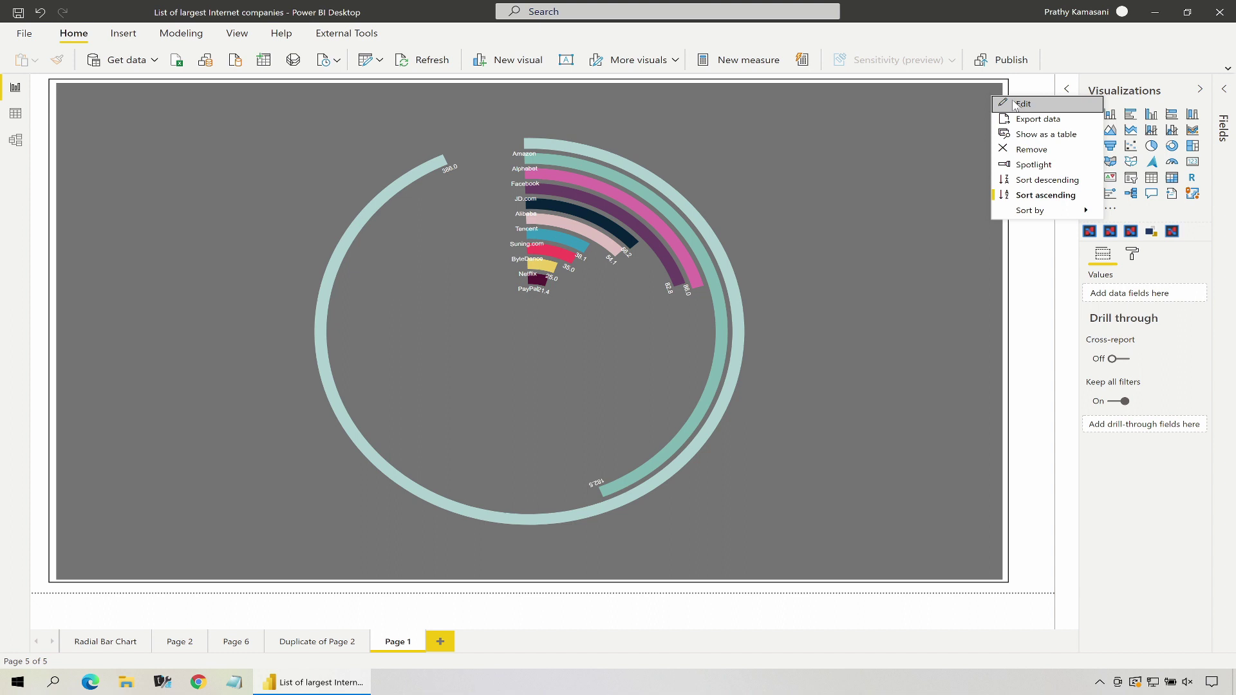
click(1014, 107)
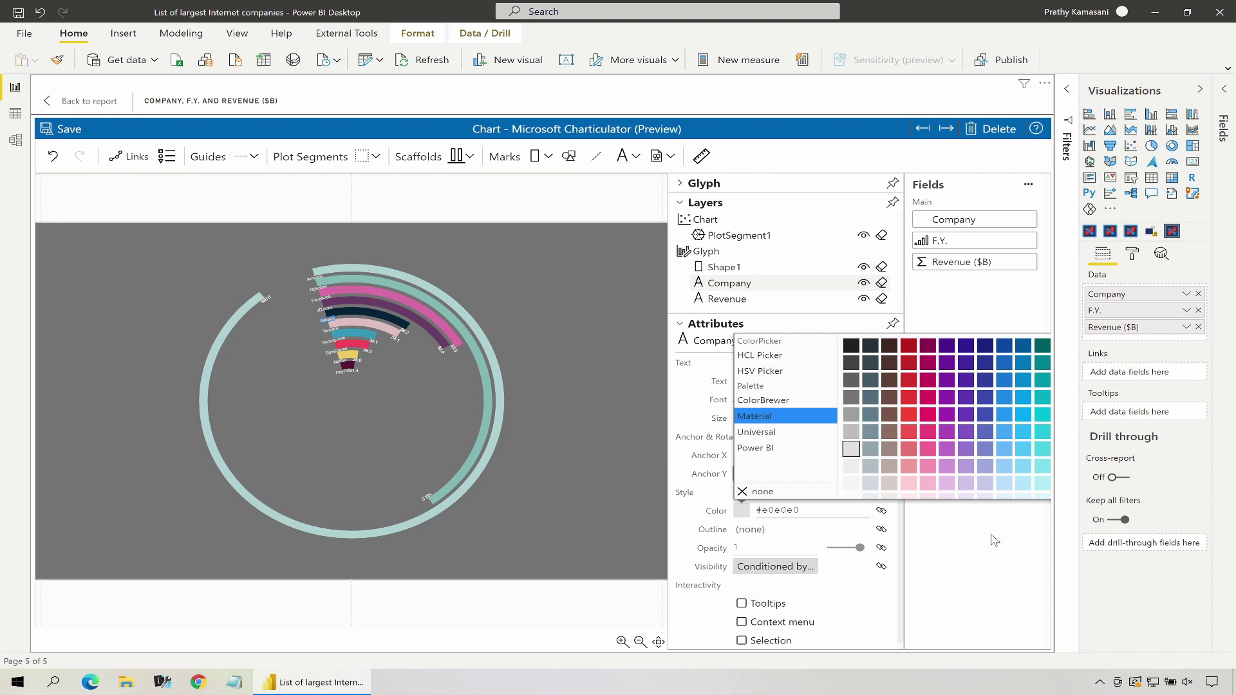
click(557, 527)
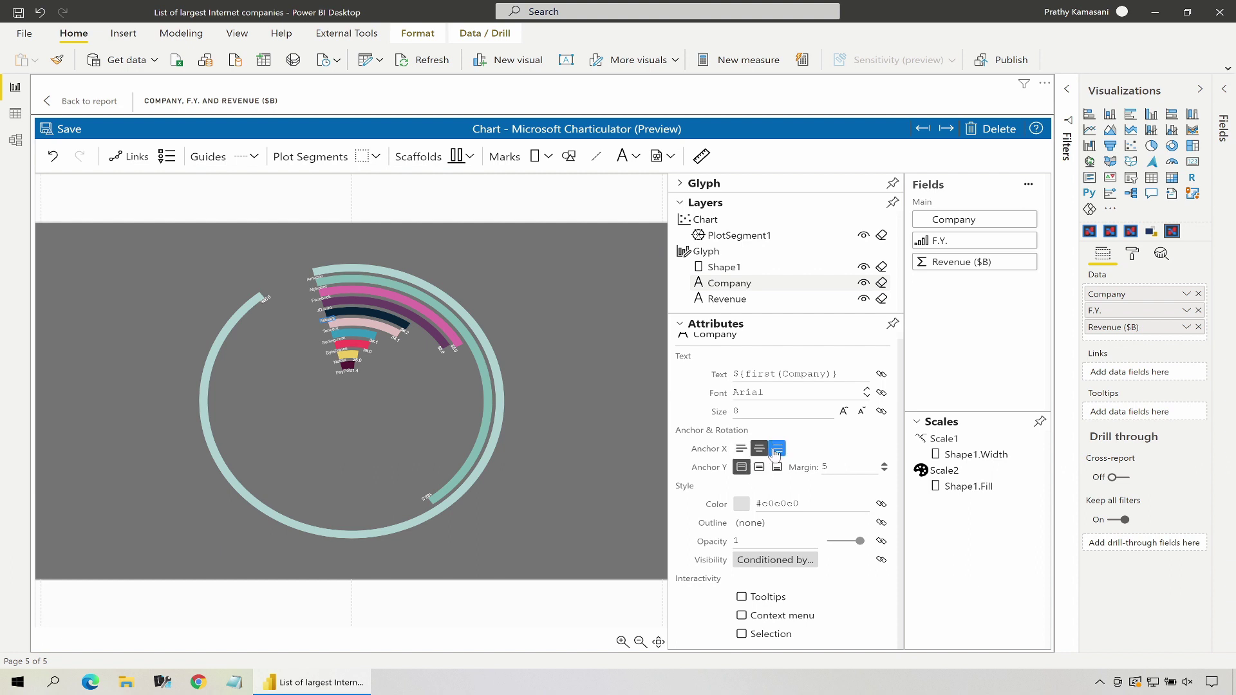
click(776, 449)
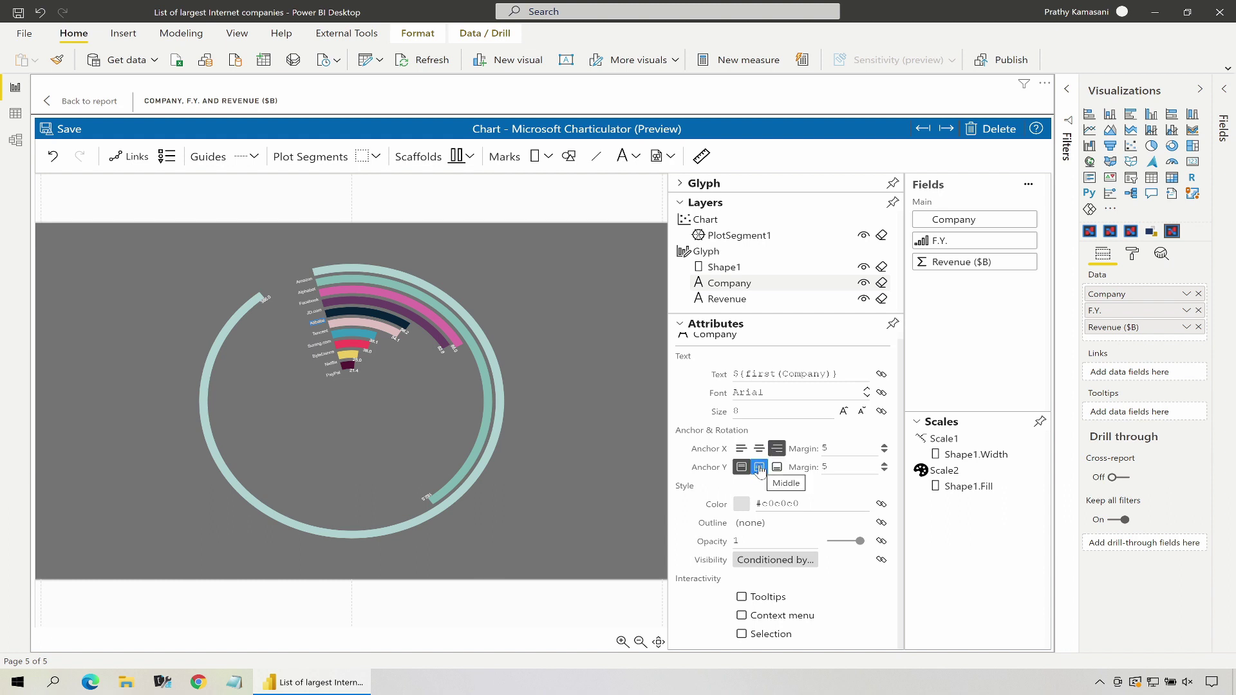
click(760, 467)
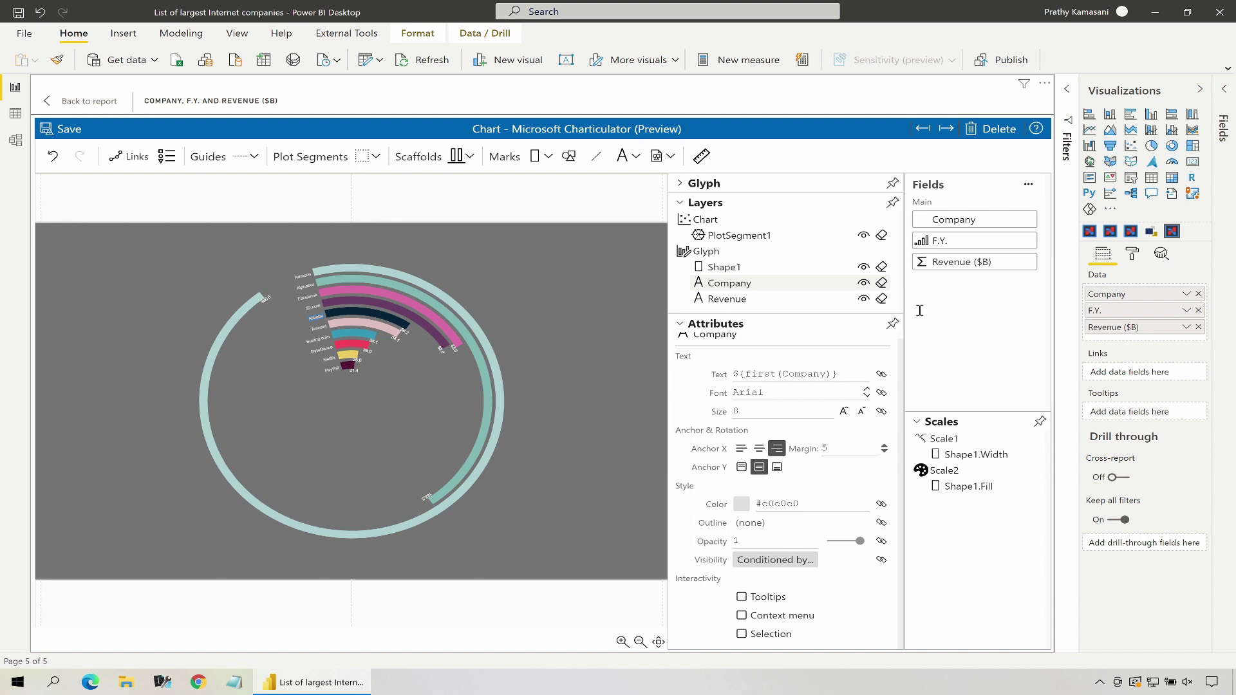
Anchor the Revenue labels left and vertically middle, then save the chart
click(751, 300)
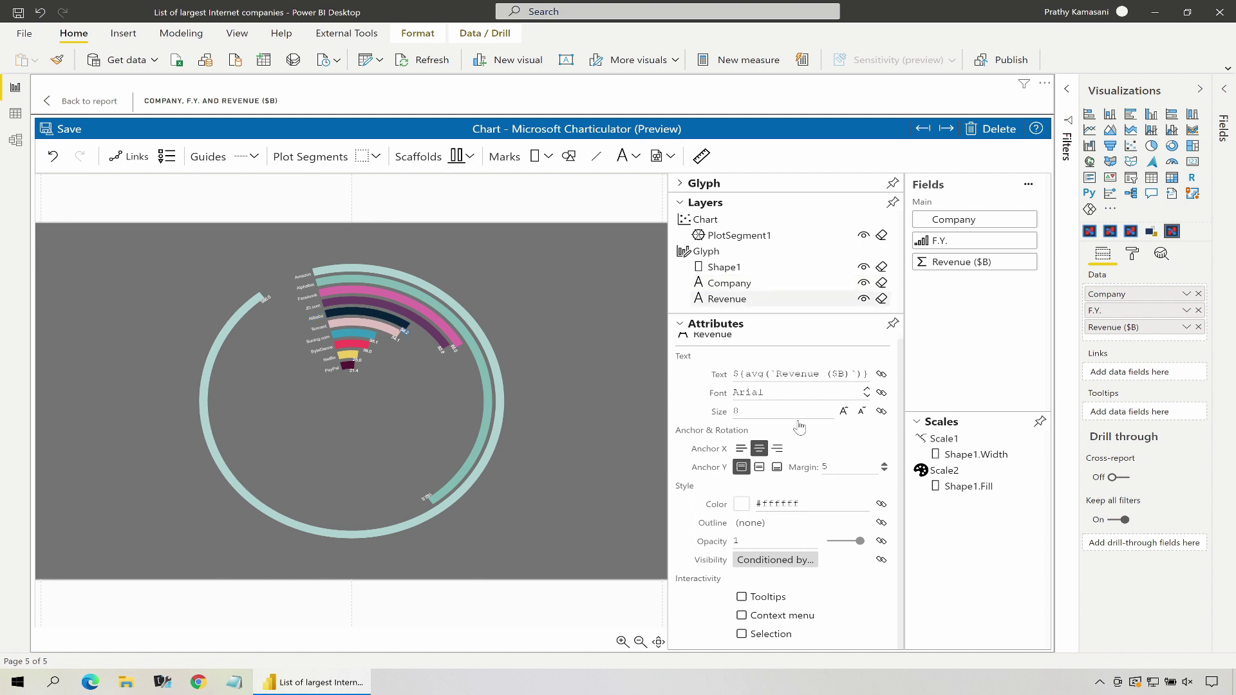
click(743, 449)
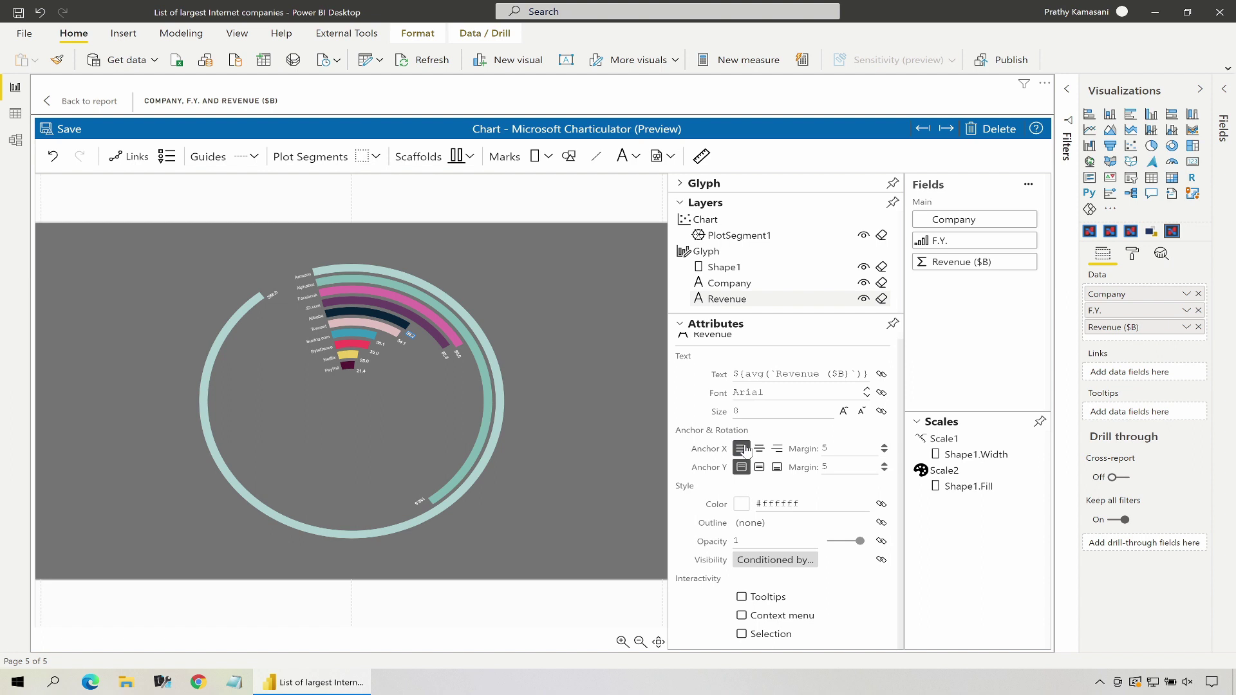
click(759, 468)
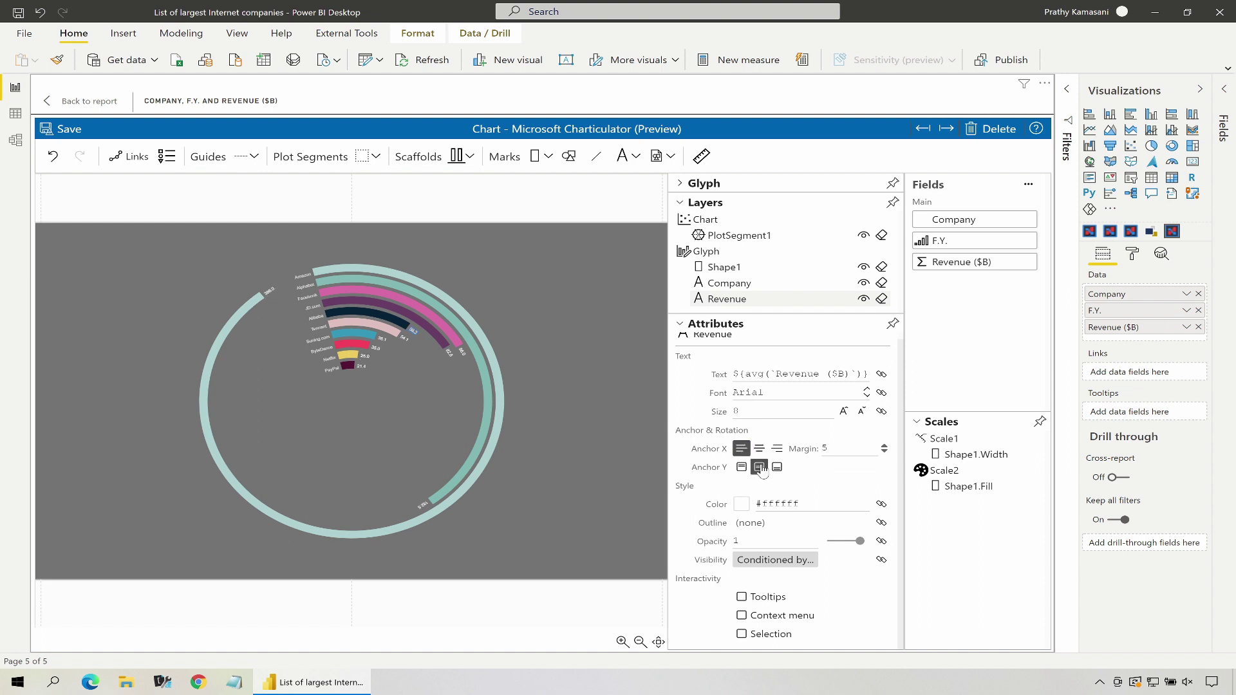
click(72, 129)
Go back to the report page and reopen the radial chart in the Charticulator editor
click(87, 101)
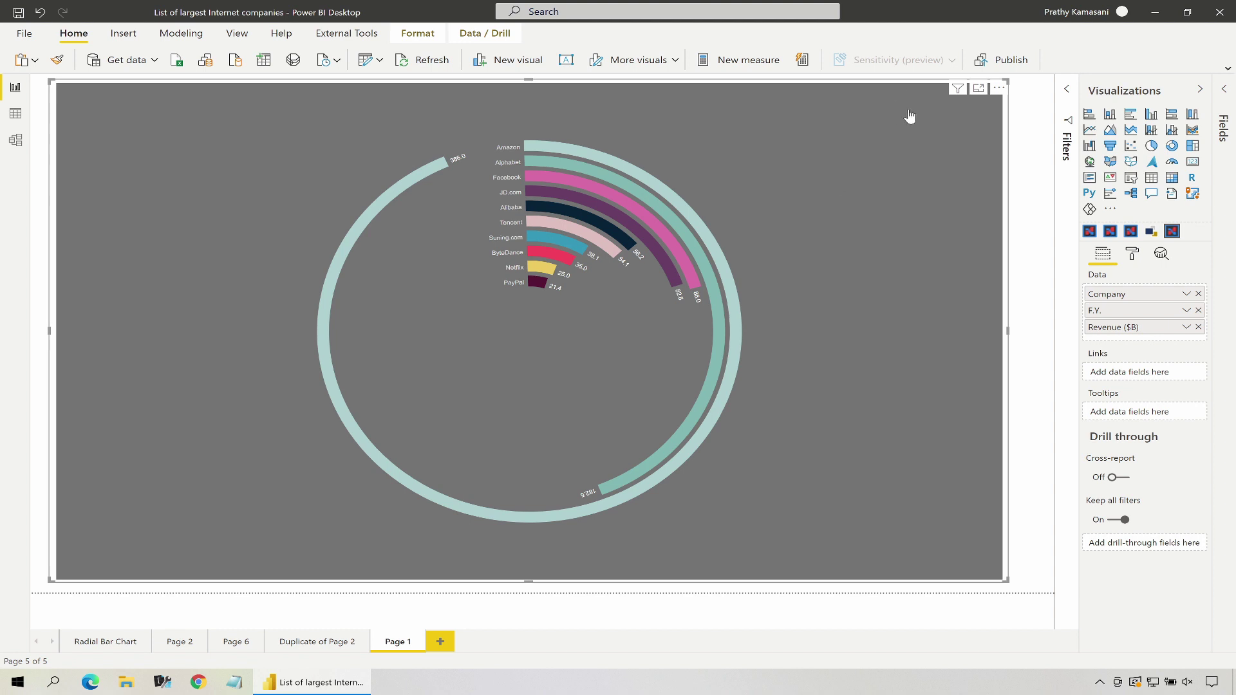
click(998, 89)
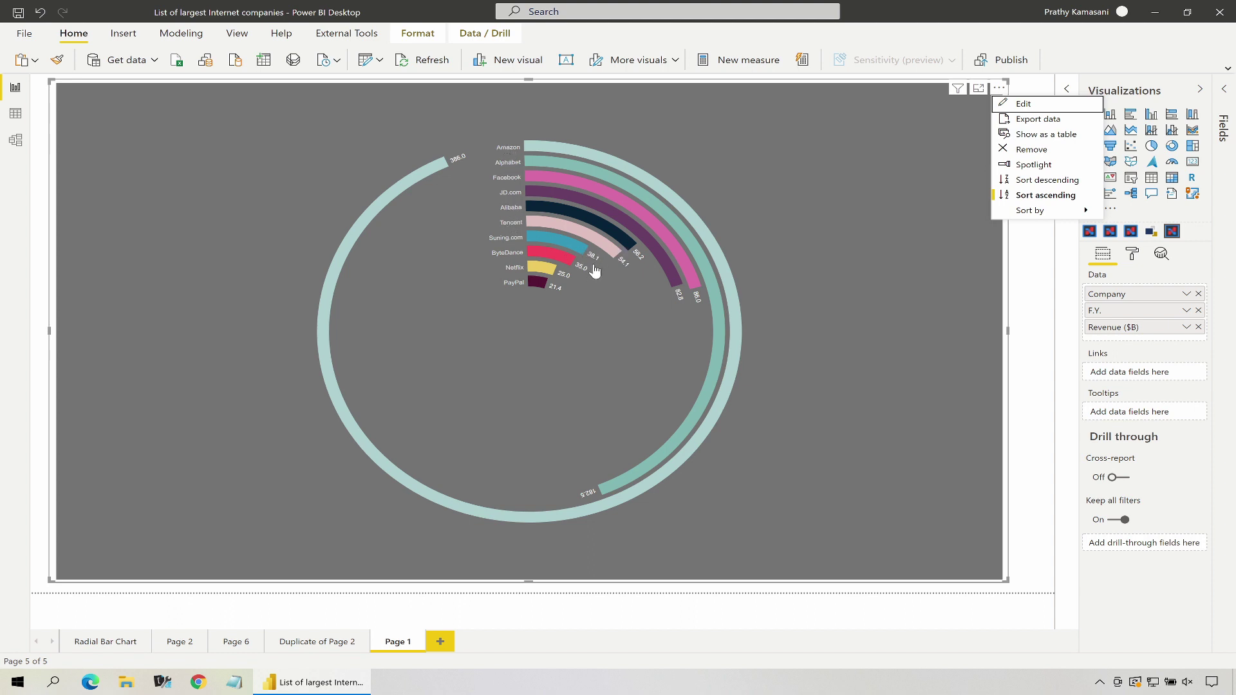
click(1034, 107)
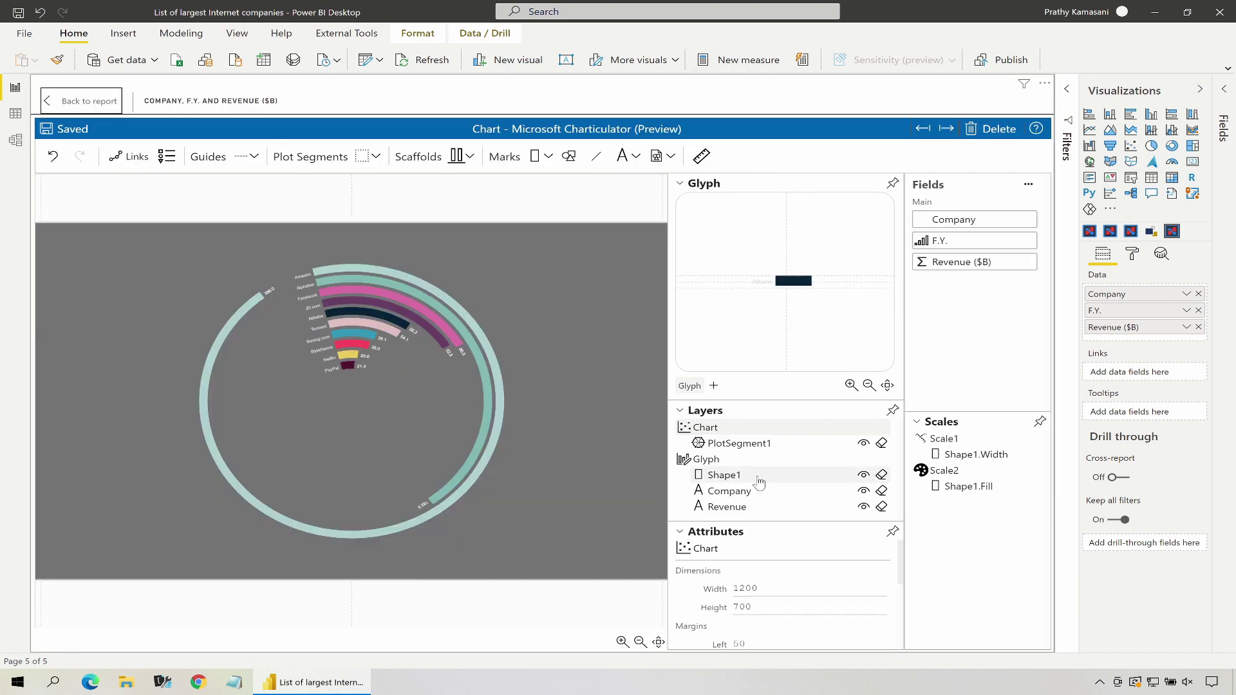
Select the Company layer and replace its label text with the F.Y. field
click(752, 492)
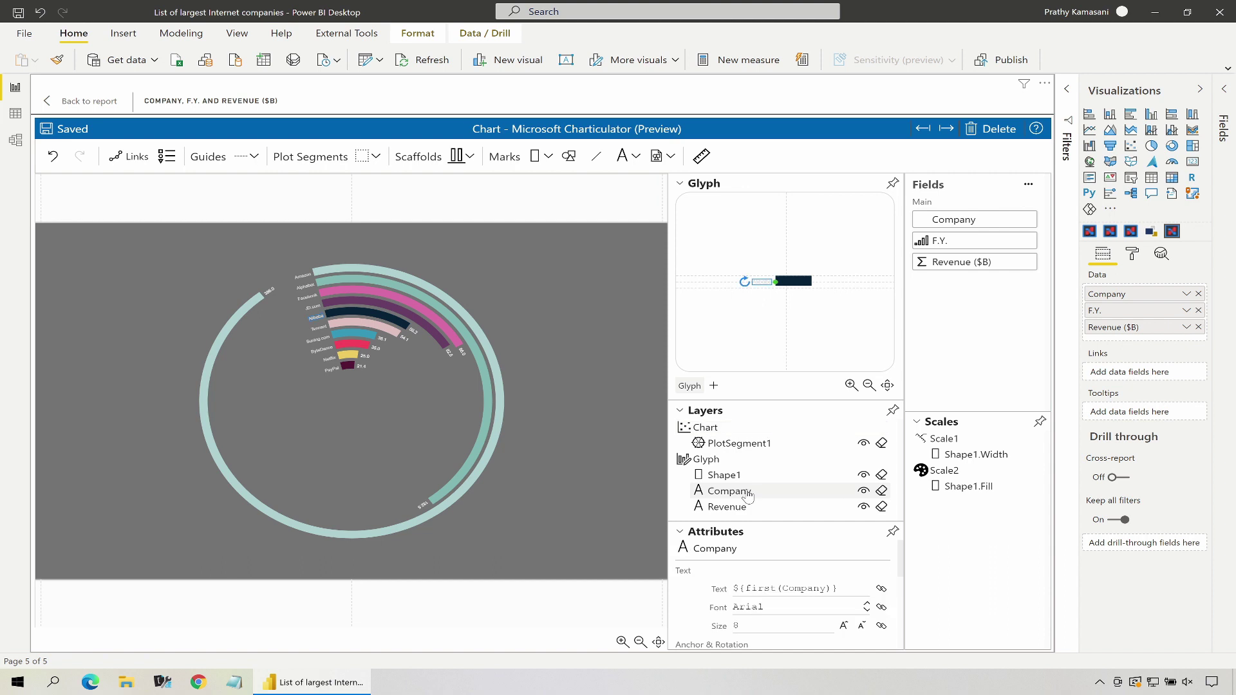
click(679, 185)
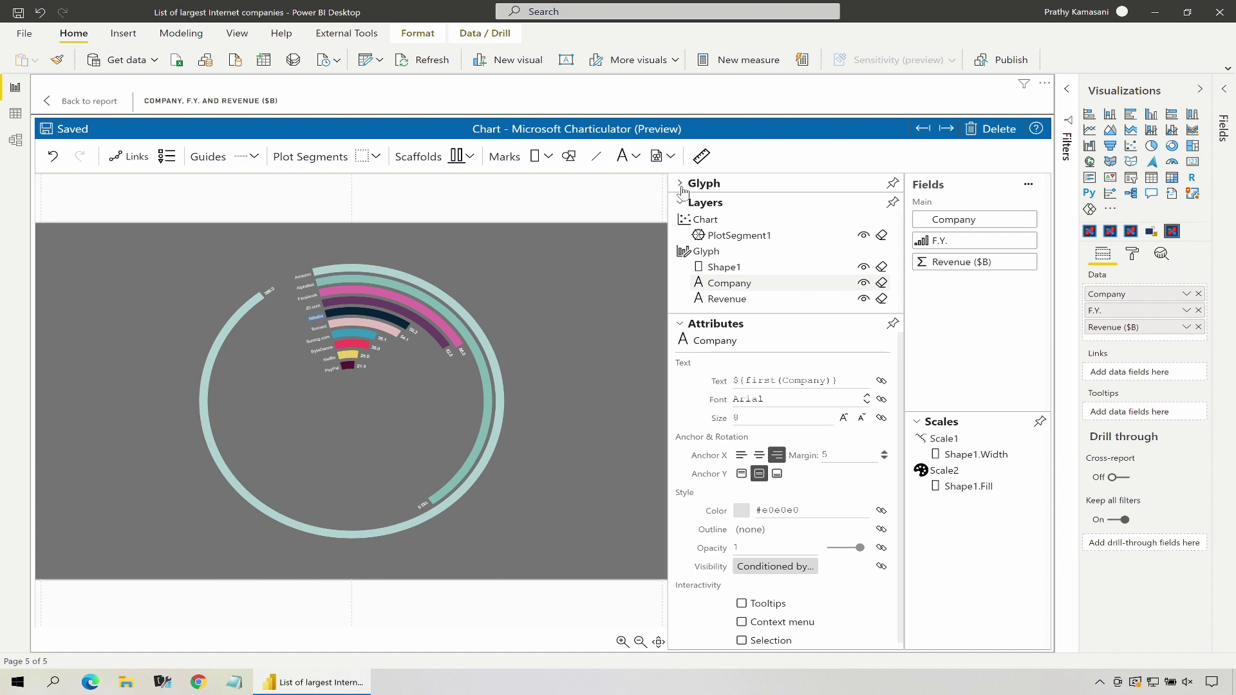
click(681, 187)
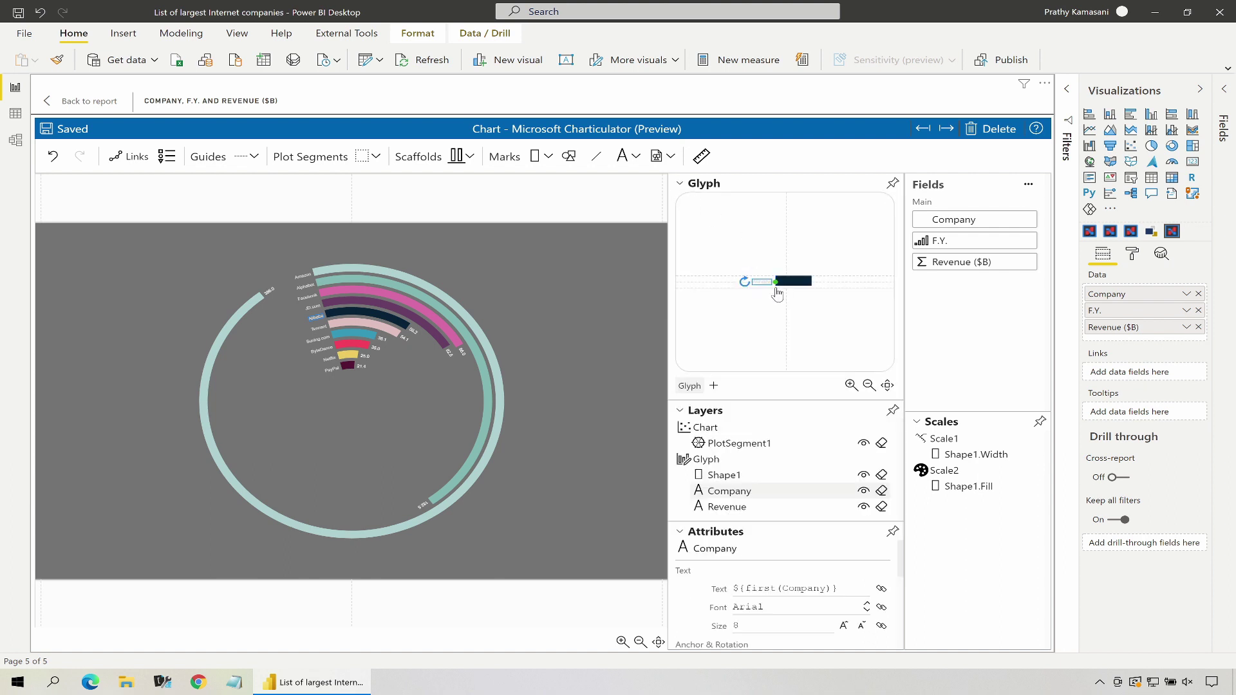
click(681, 187)
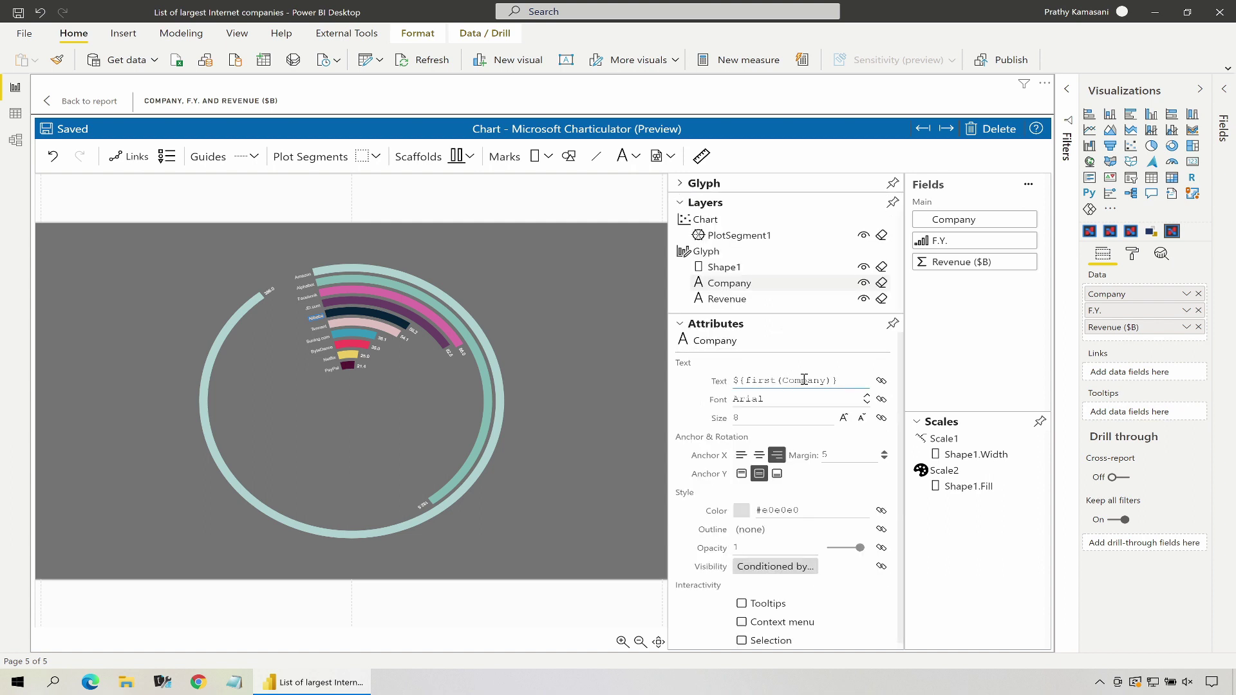
triple_click(841, 380)
key(ctrl+c)
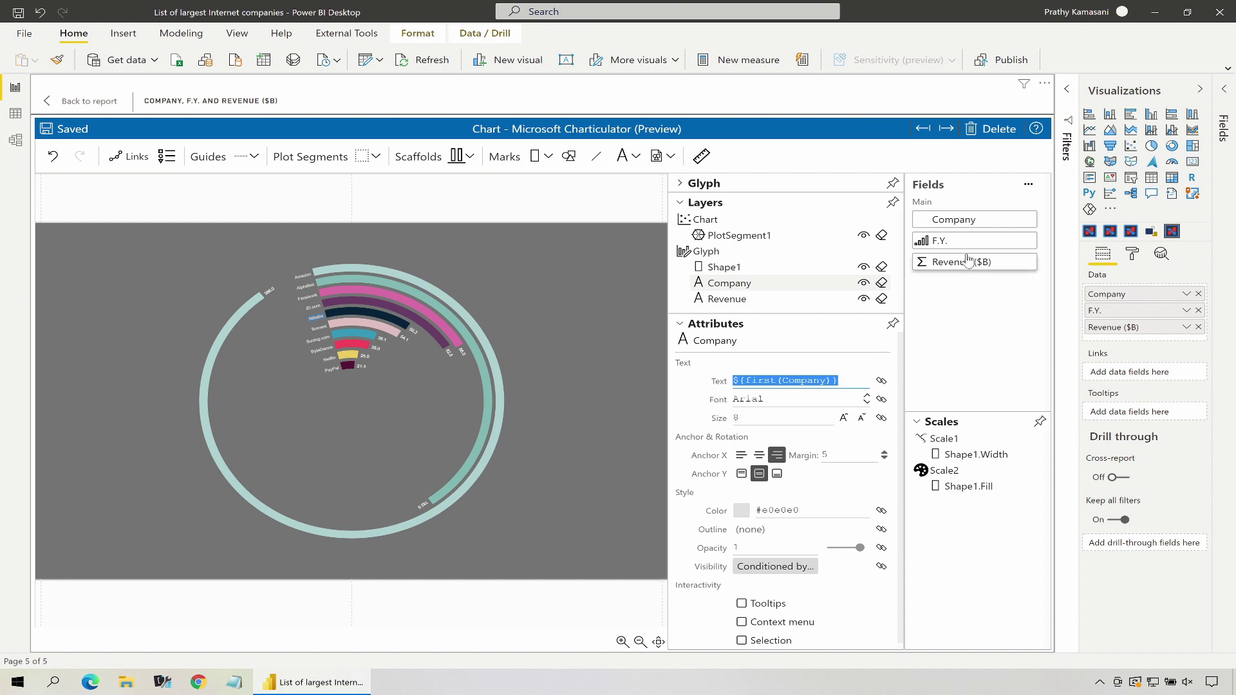
drag(950, 249, 834, 383)
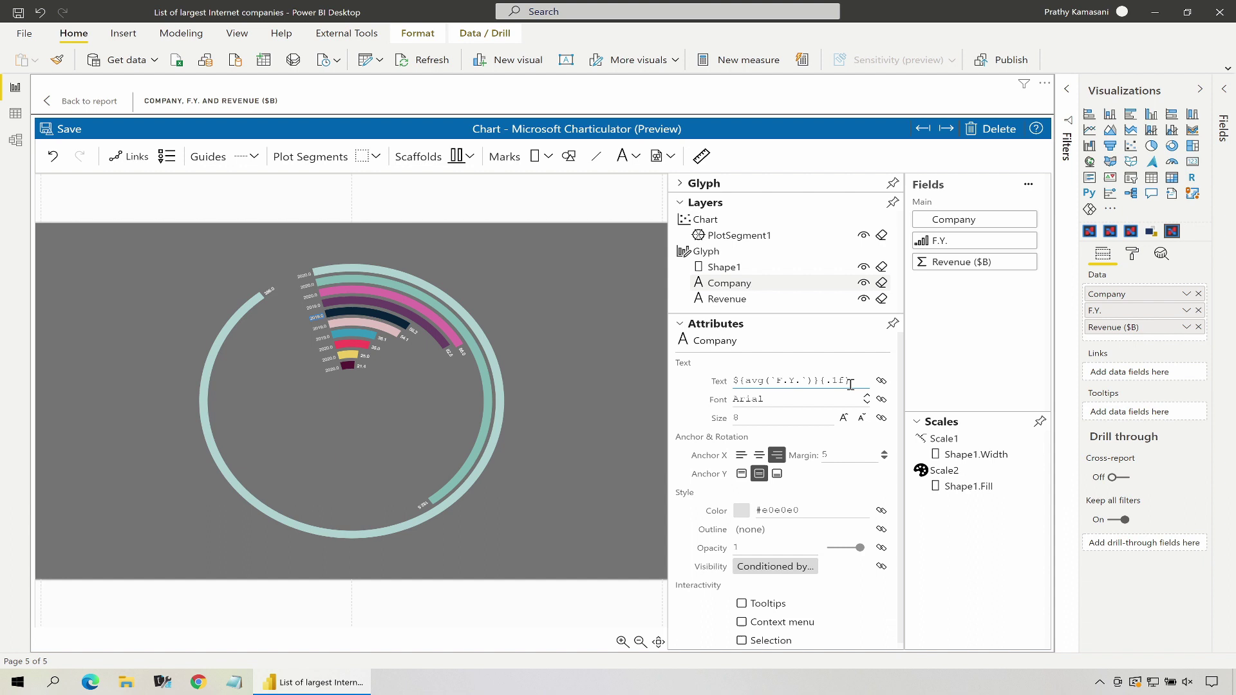
Change the Company label text to ${first(Company)} (${avg(`F.Y.`)}), removing the {.1f} formatting
triple_click(852, 382)
click(867, 386)
drag(855, 381, 829, 381)
key(BackSpace)
click(735, 380)
text(()
key(ctrl+v)
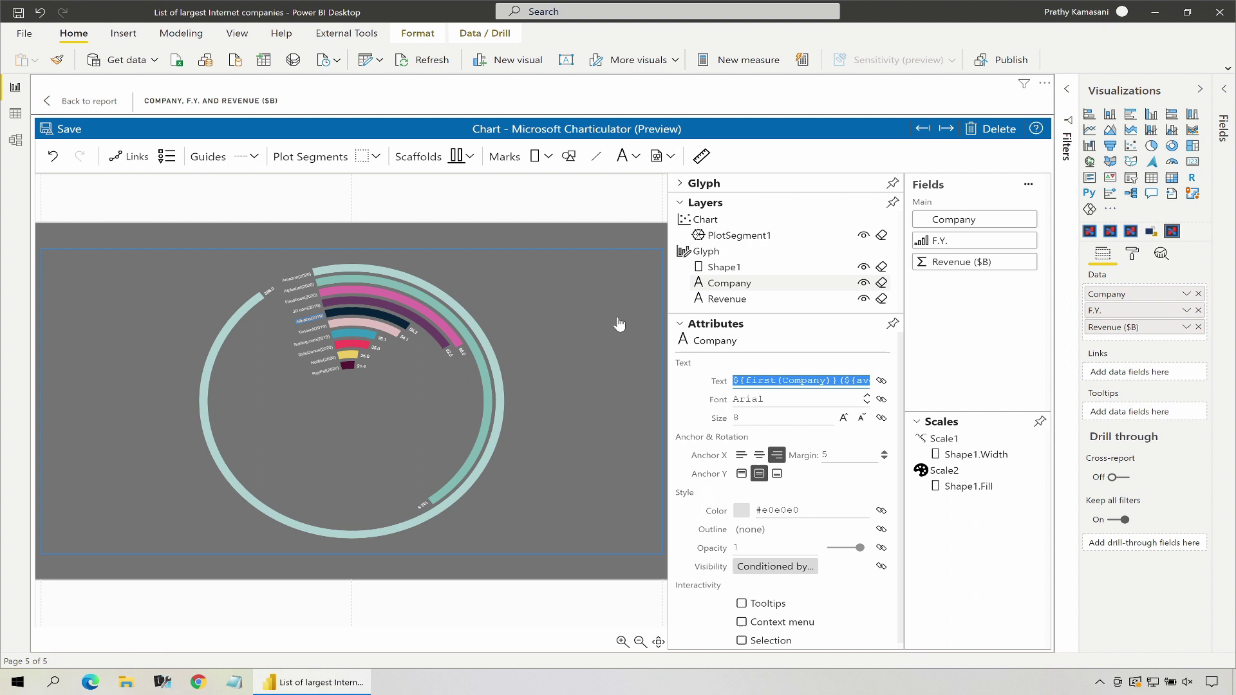
click(842, 380)
Increase the label font size to 10 and save the chart
click(843, 417)
click(843, 417)
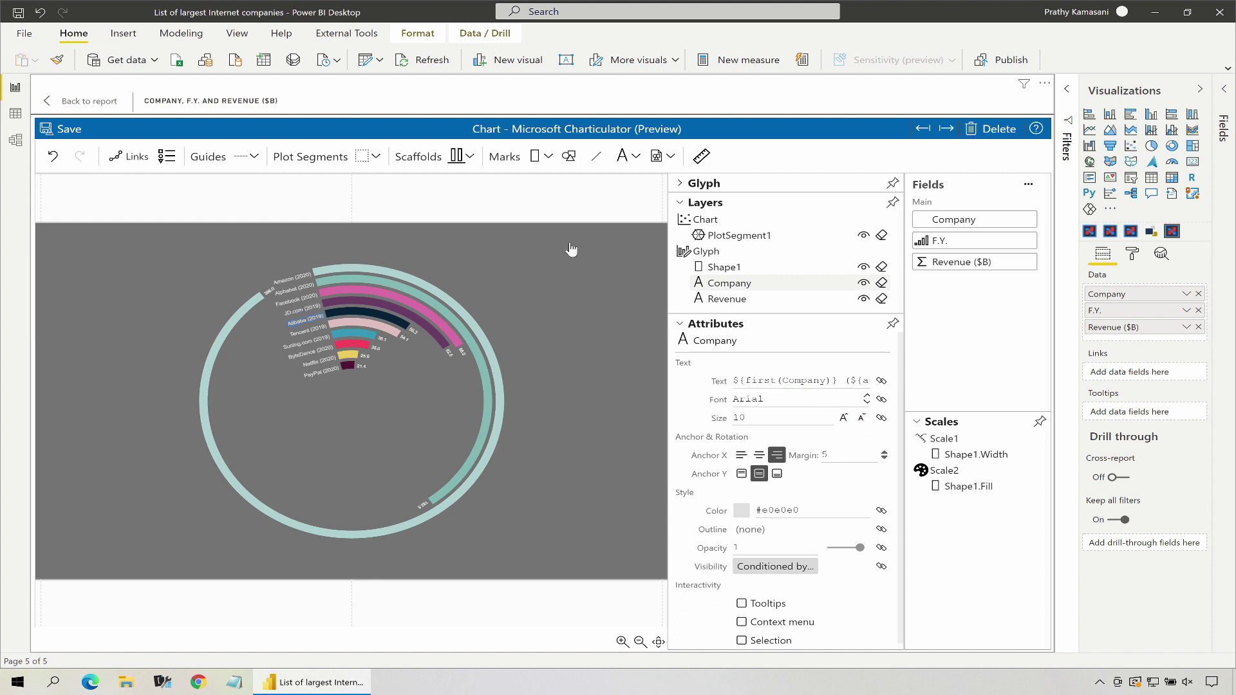
click(65, 130)
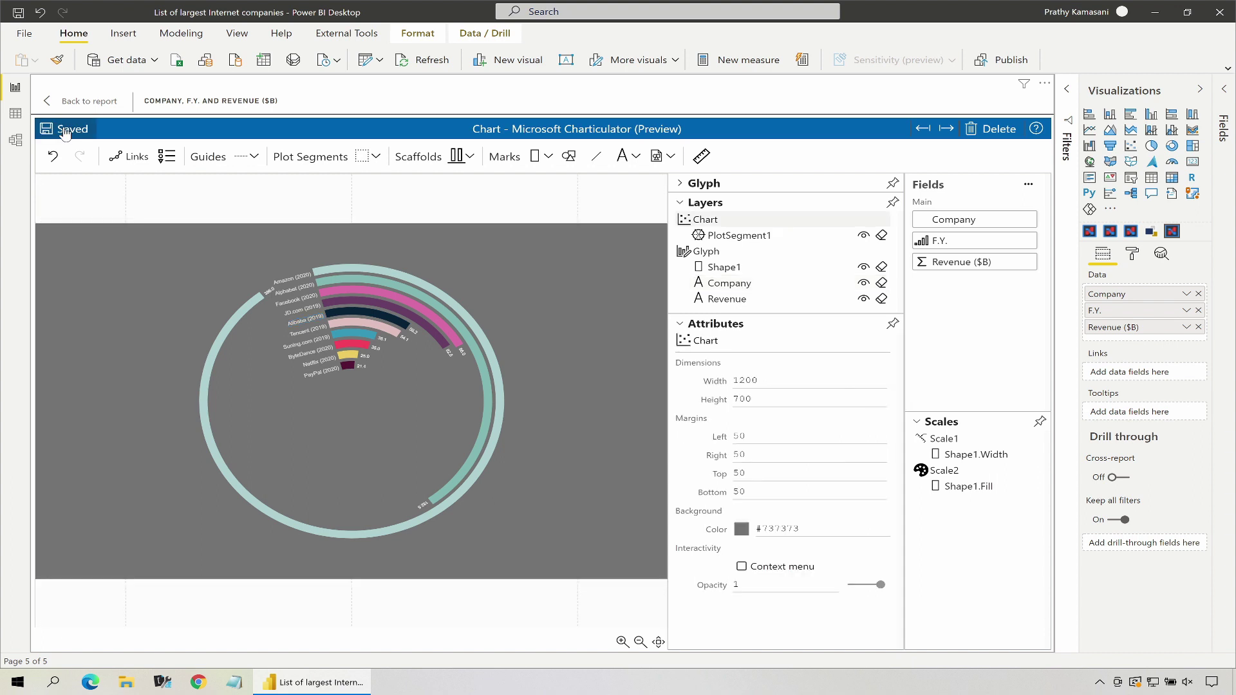
click(90, 102)
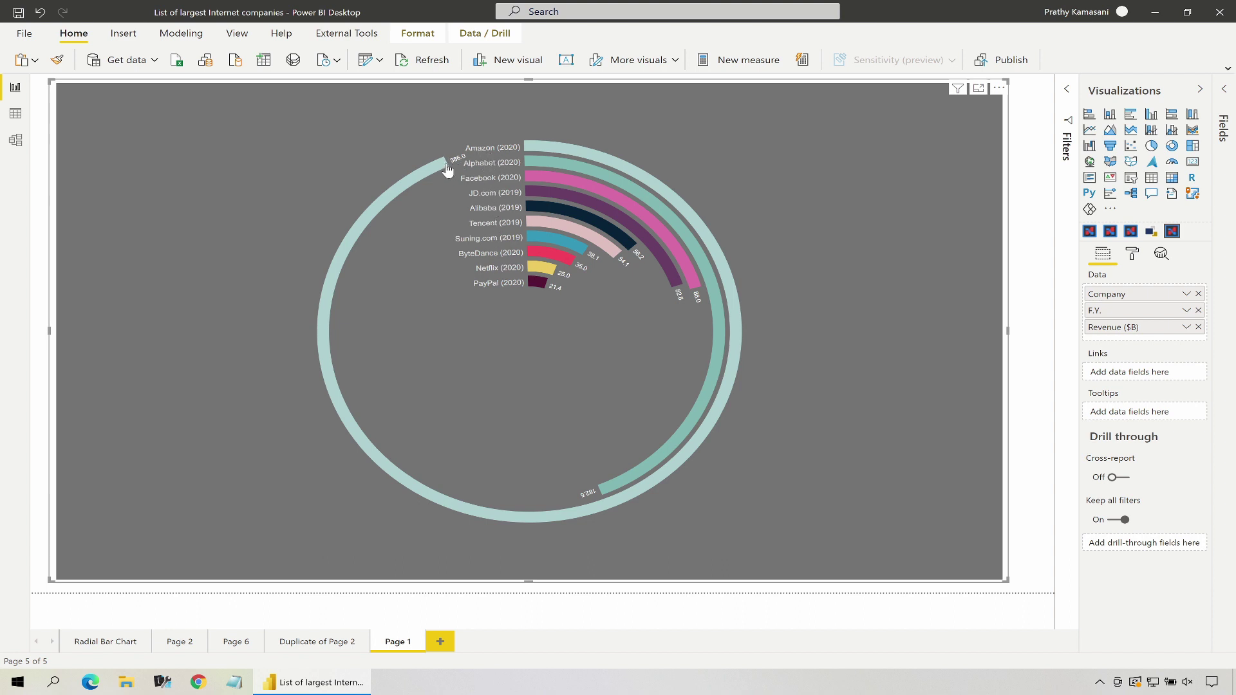
click(999, 88)
Reopen the radial chart and add a legend for the revenue bar-width scale
click(1023, 106)
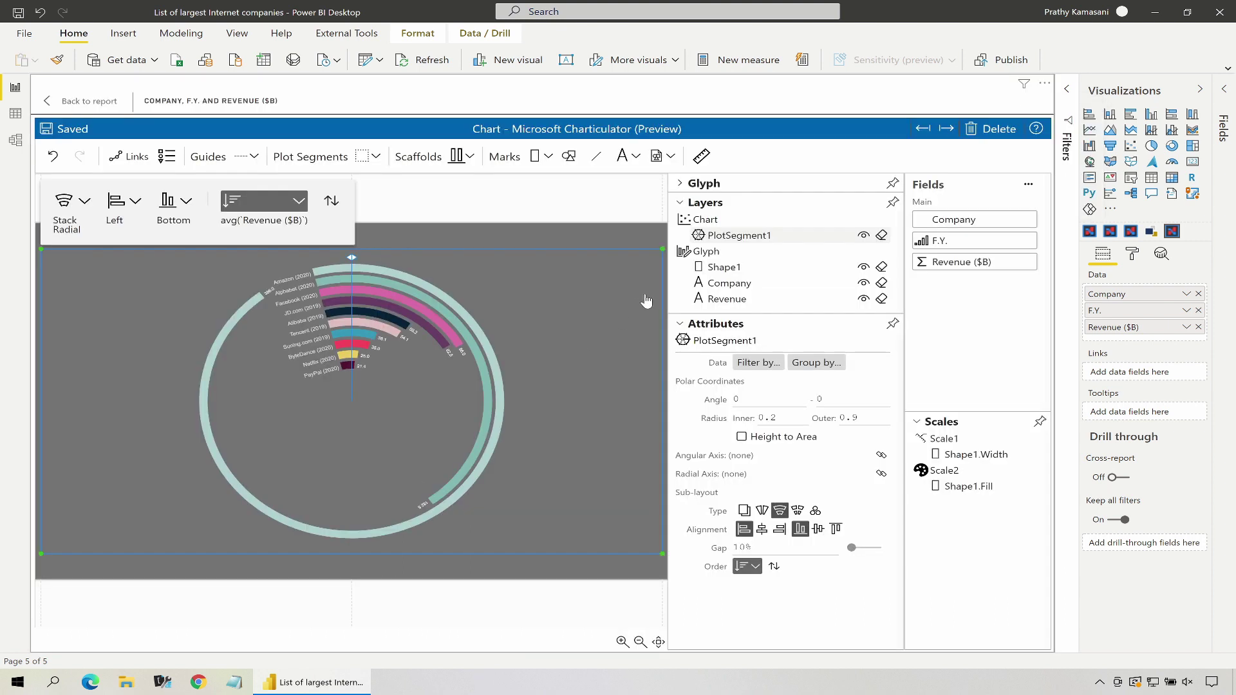
click(976, 453)
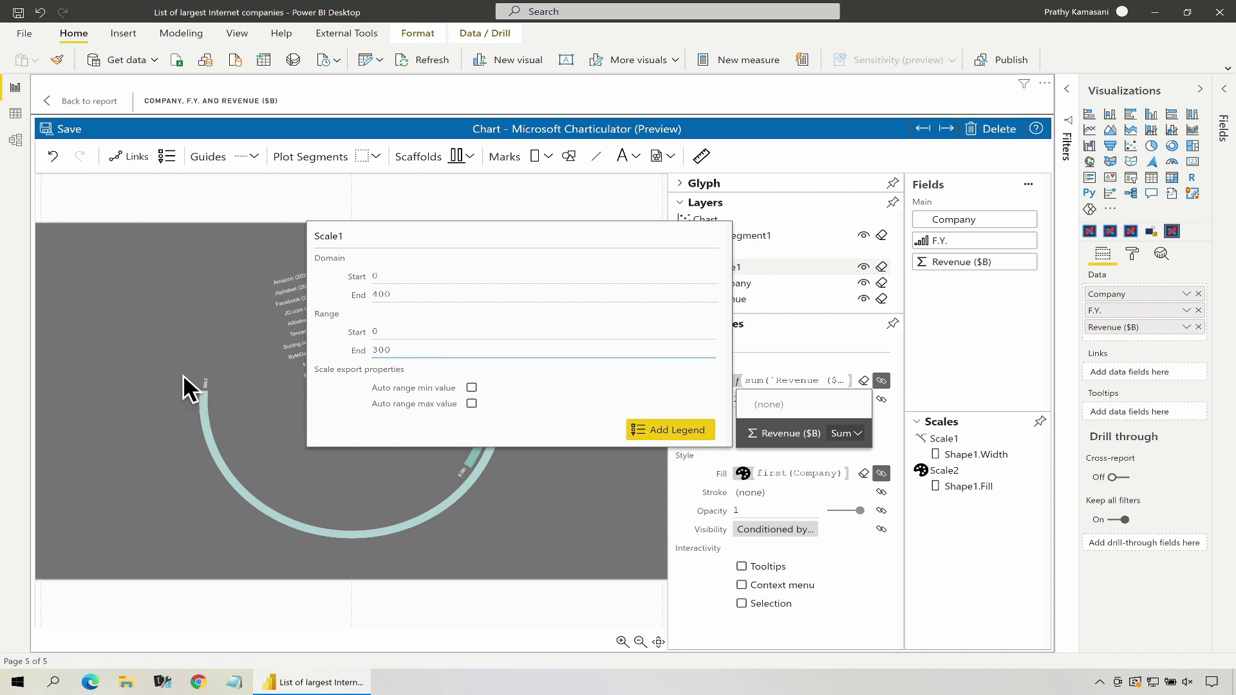
click(673, 437)
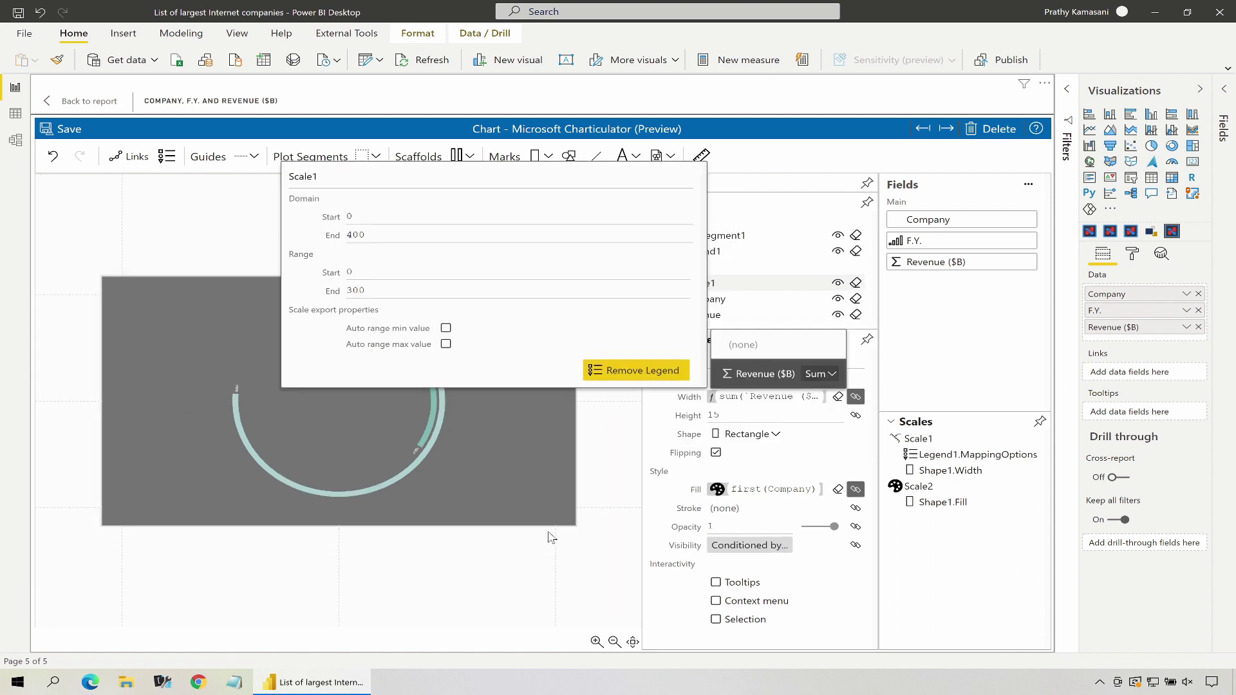
click(506, 559)
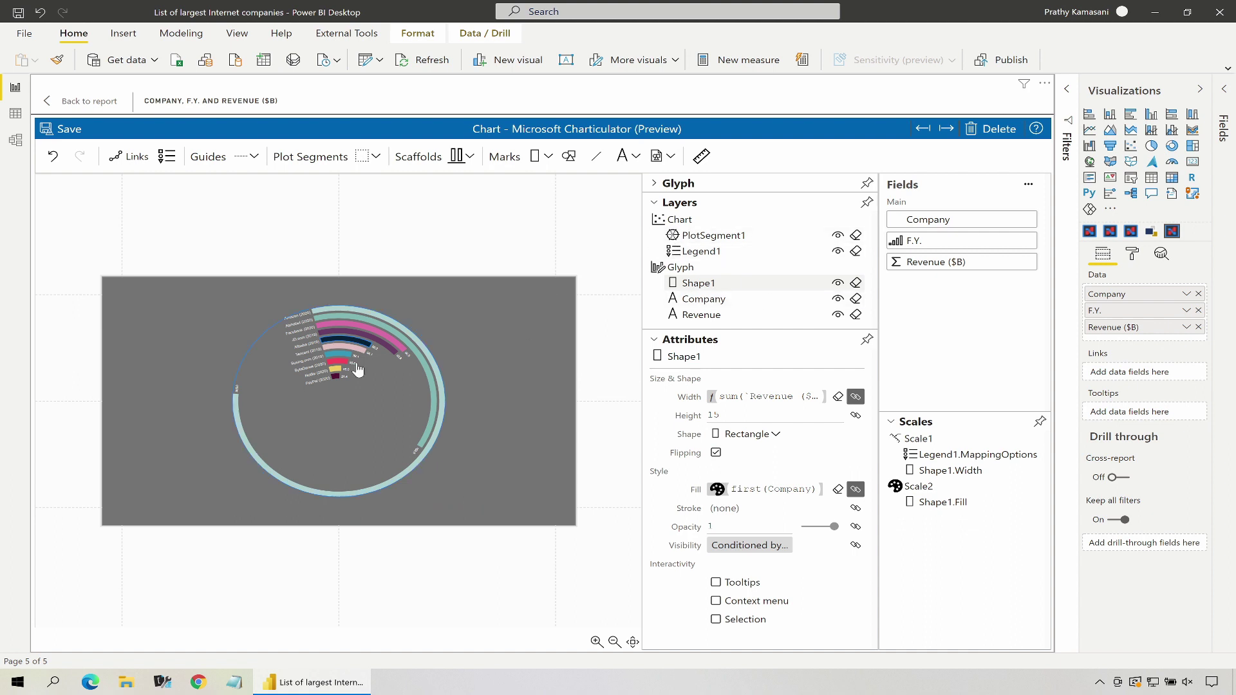
Set the legend's axis position to Opposite and save the chart design
click(699, 253)
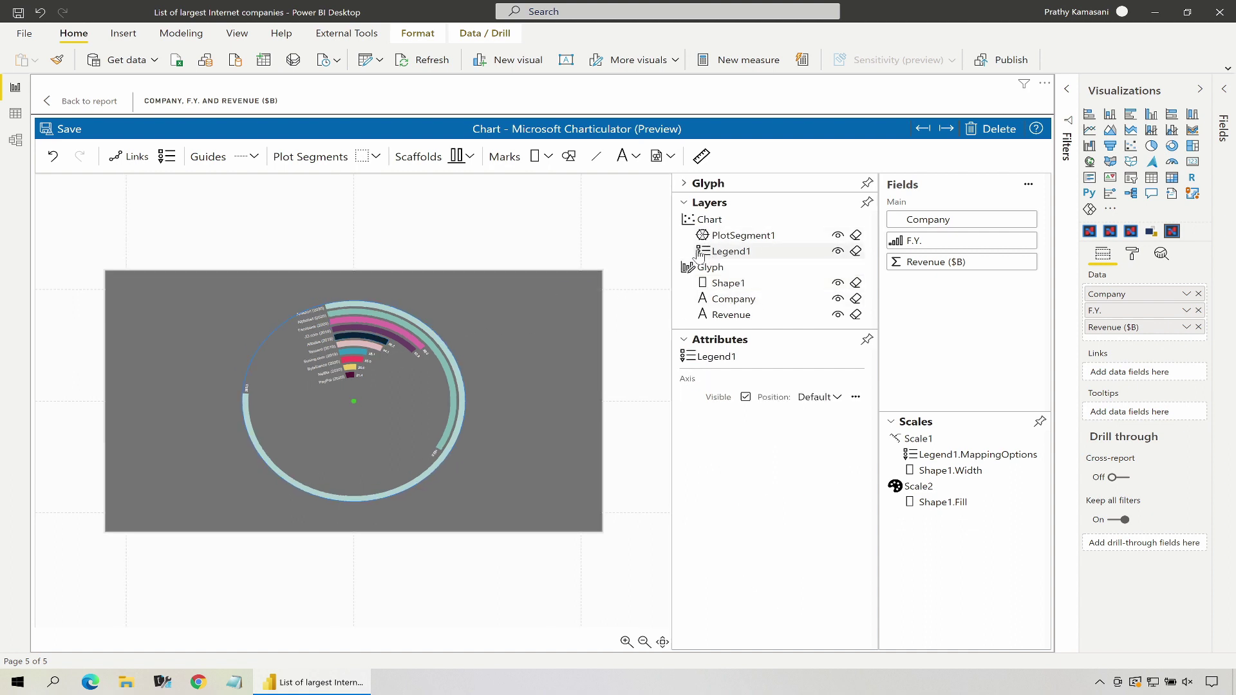
click(836, 398)
click(831, 371)
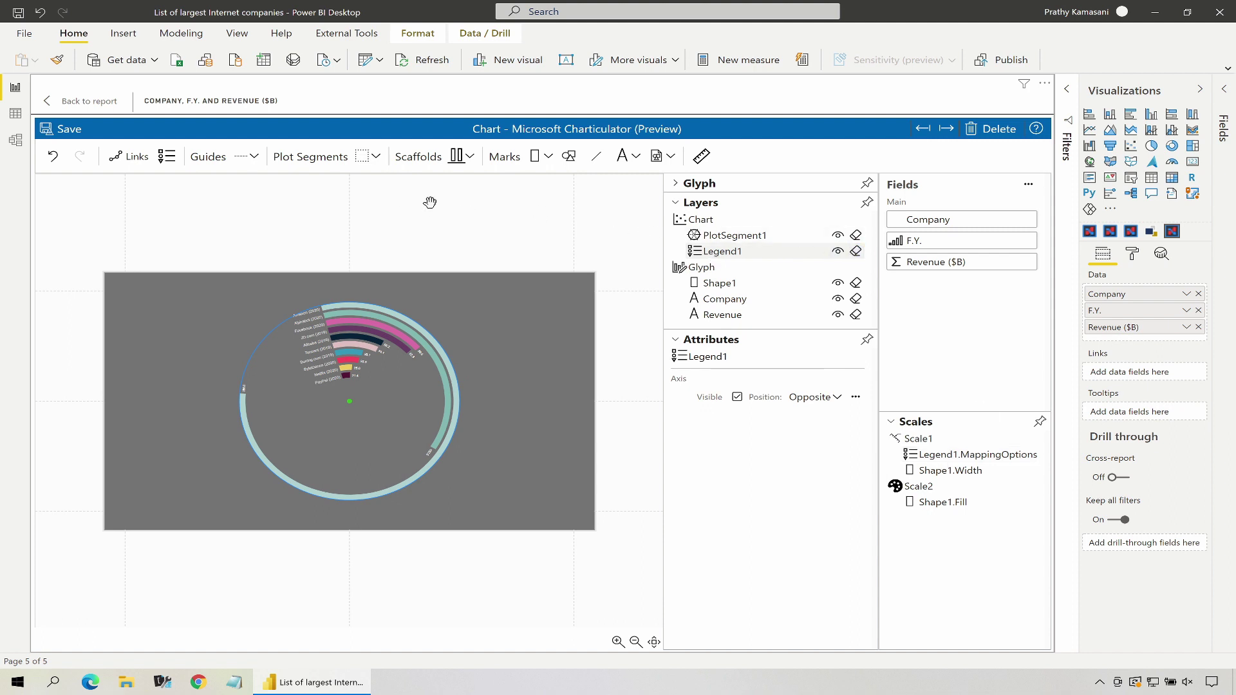
click(70, 129)
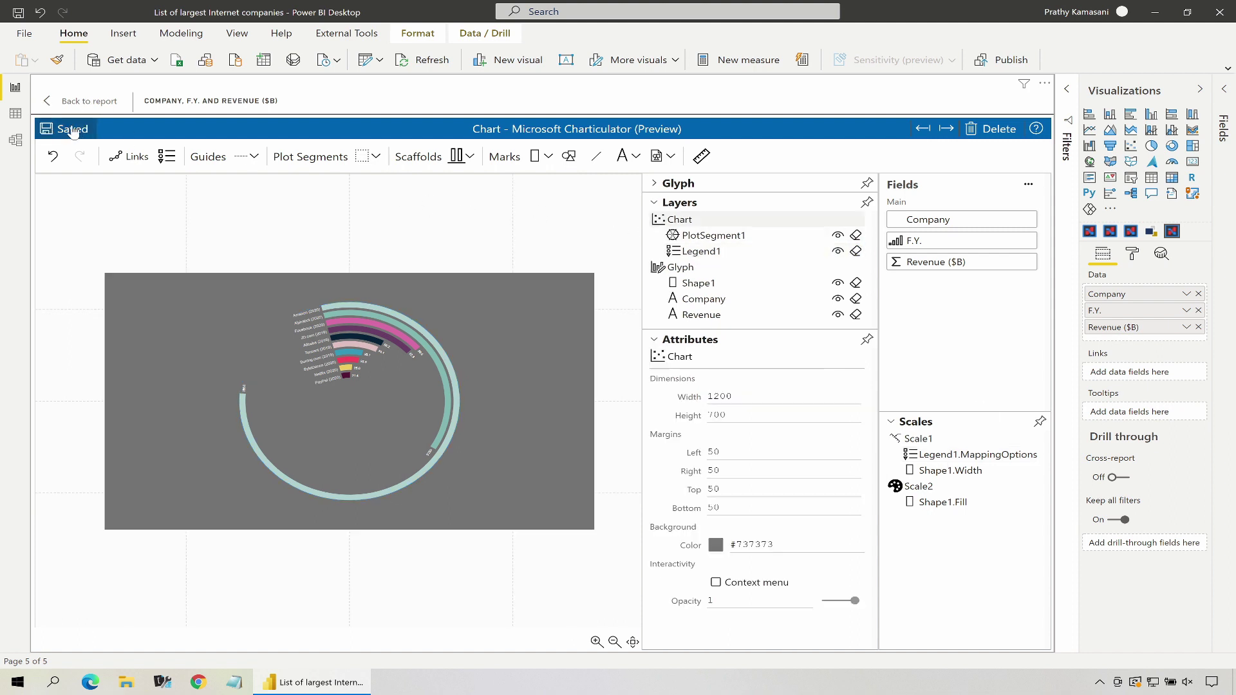
Back on the report, switch the radial chart's Visual header Off in Format visual
click(80, 101)
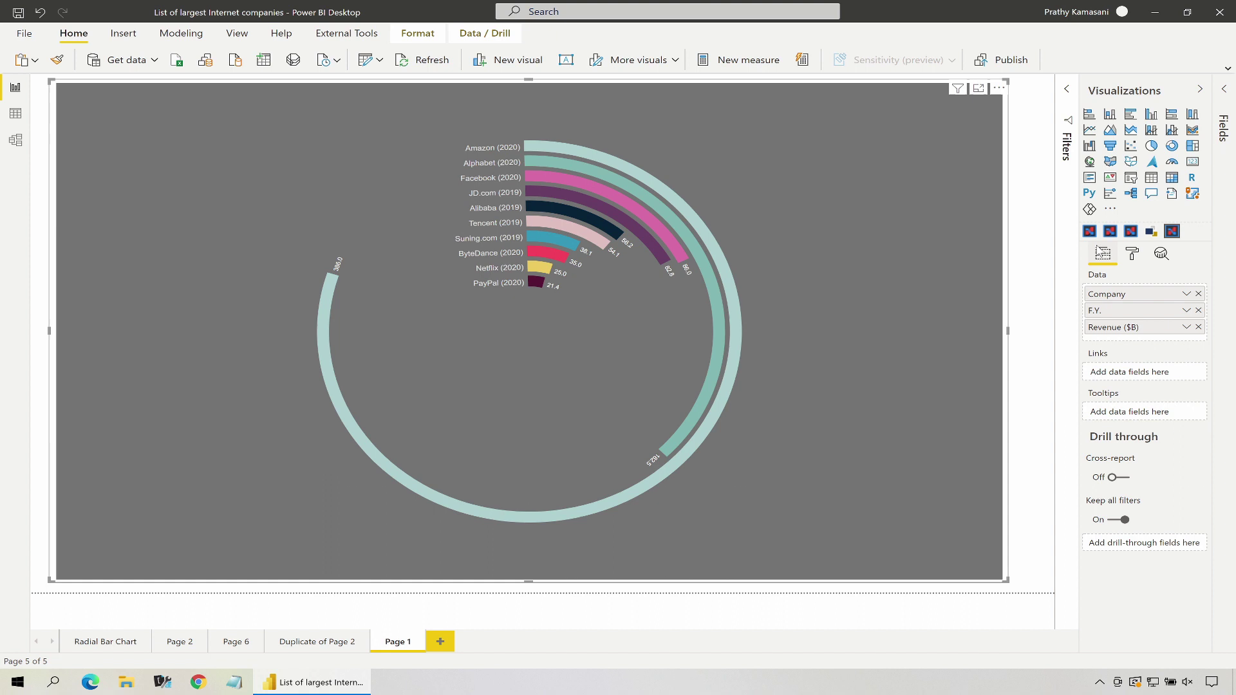
click(1133, 254)
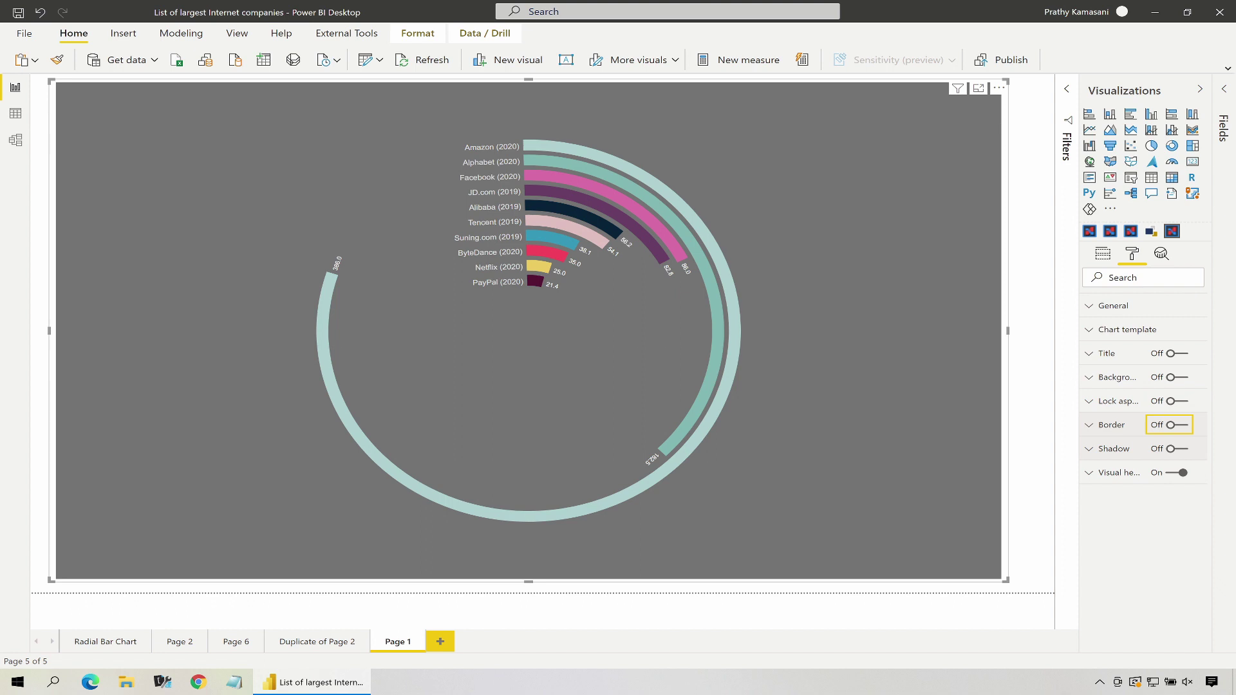
click(1179, 475)
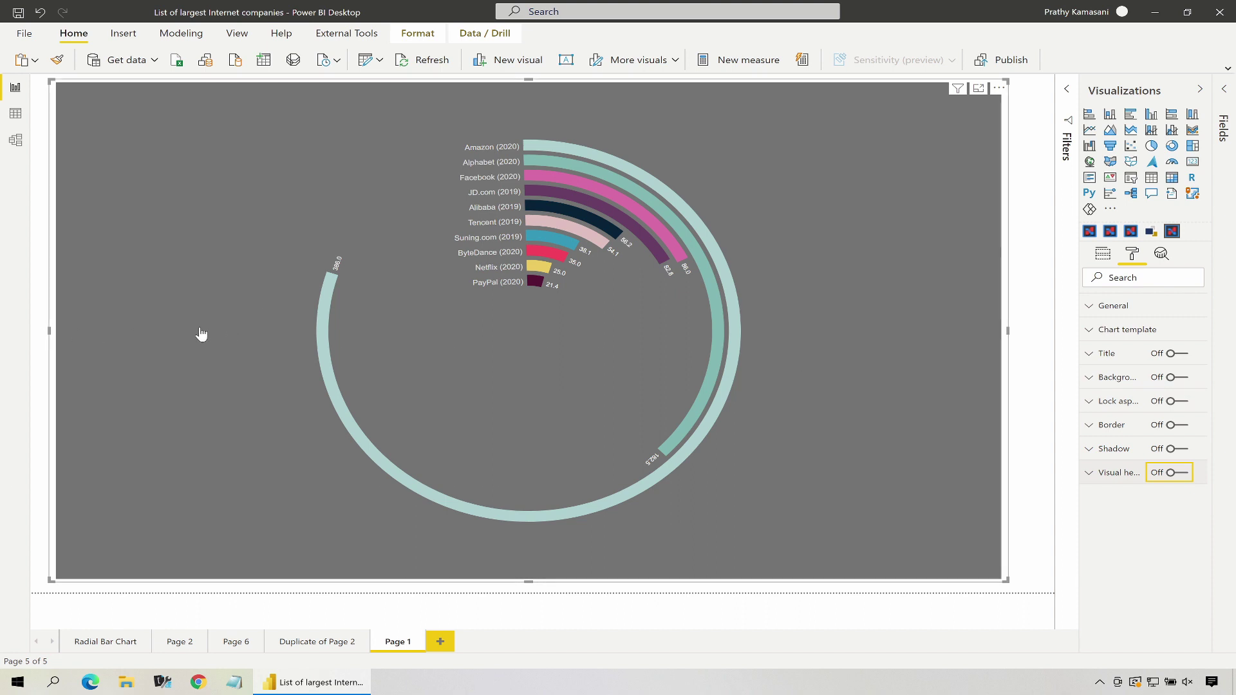
Switch to the Radial Bar Chart page and confirm its 900×900 page size
click(78, 642)
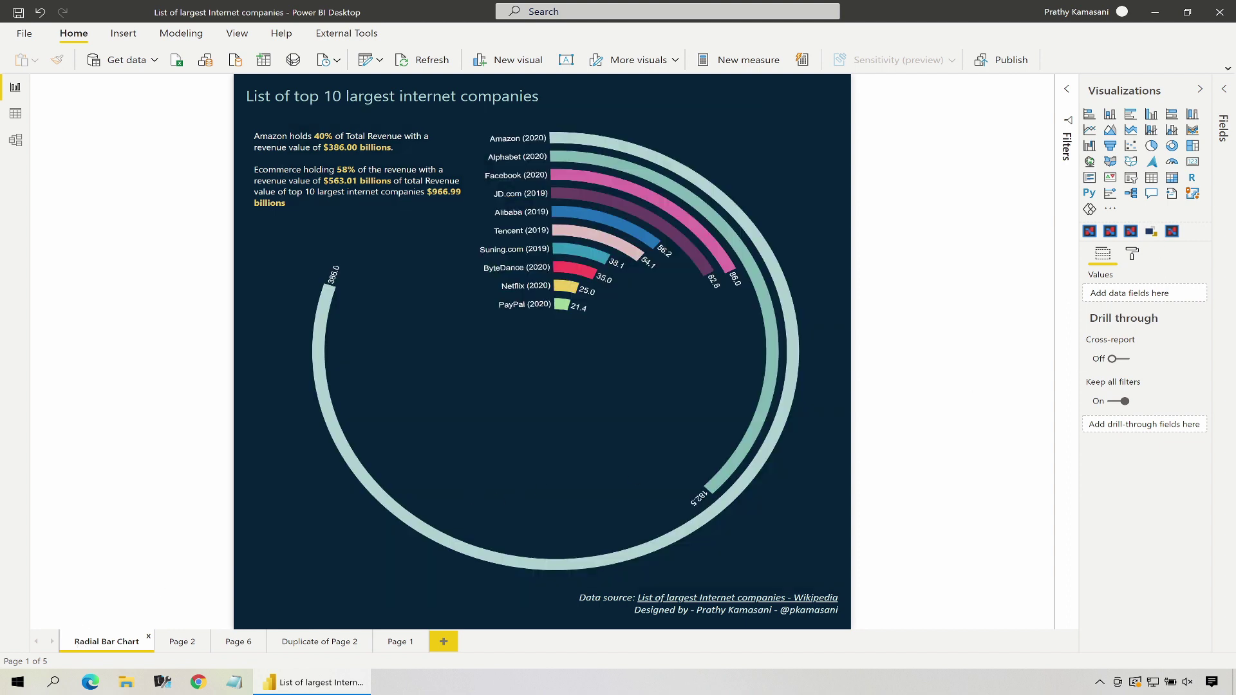
click(1196, 90)
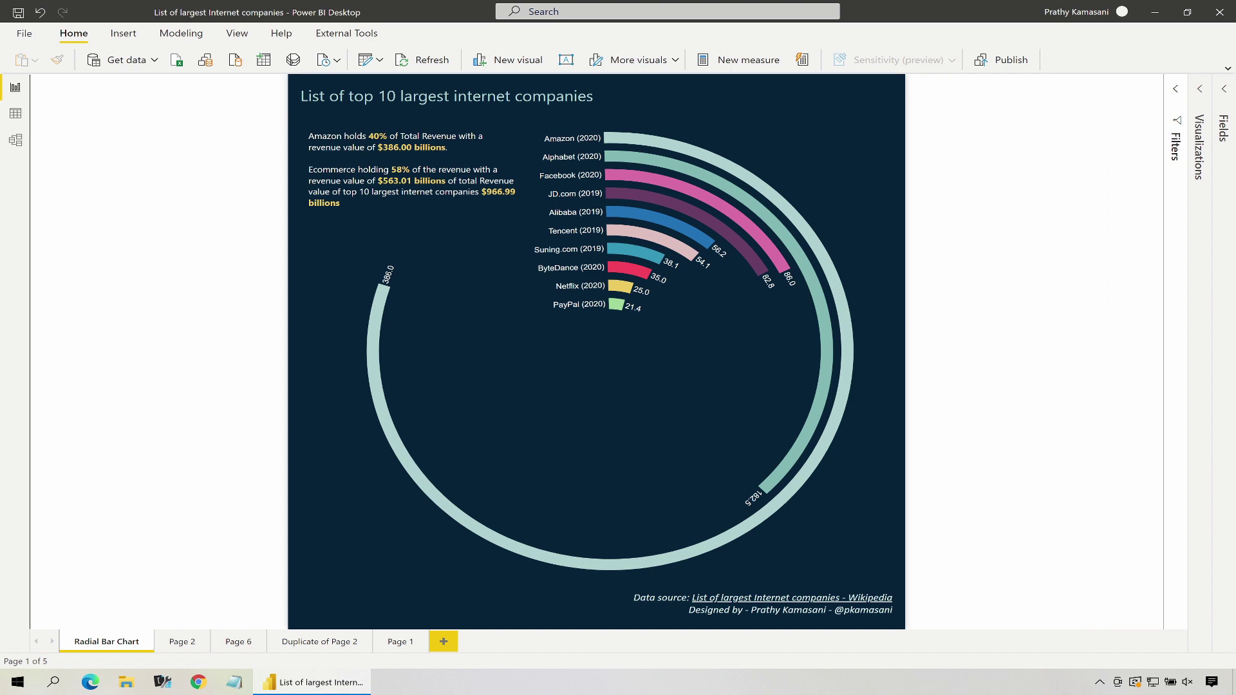
click(1200, 88)
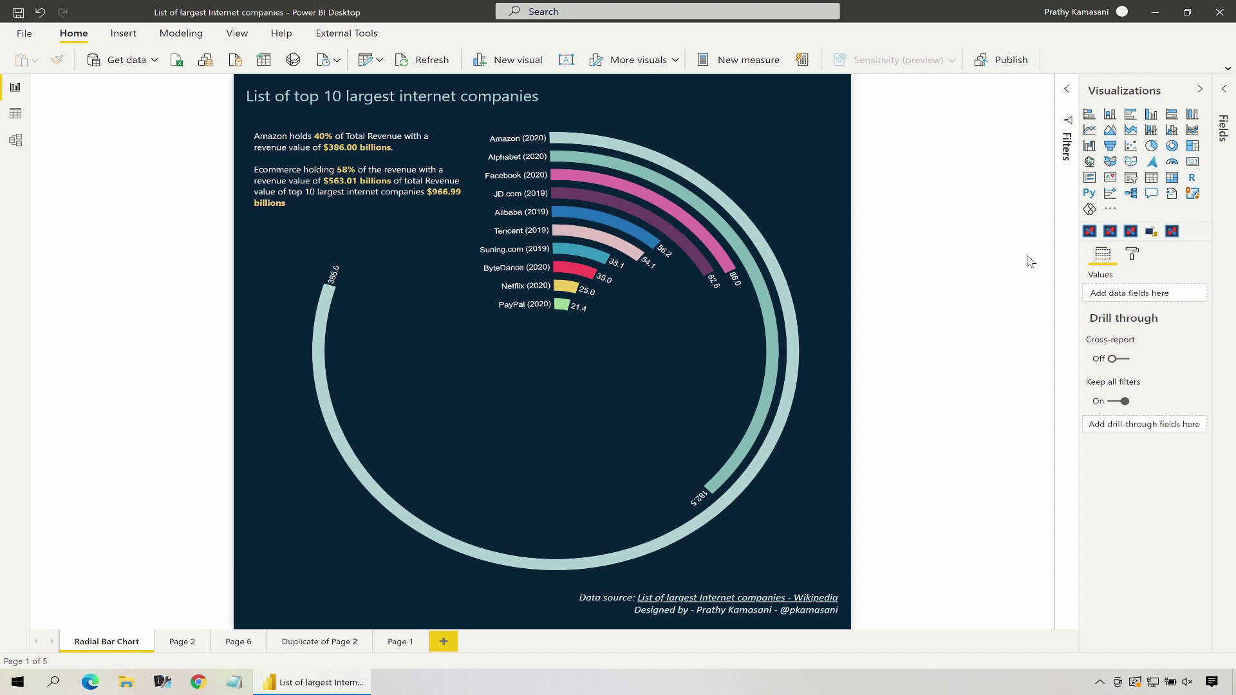
click(1132, 254)
click(1102, 330)
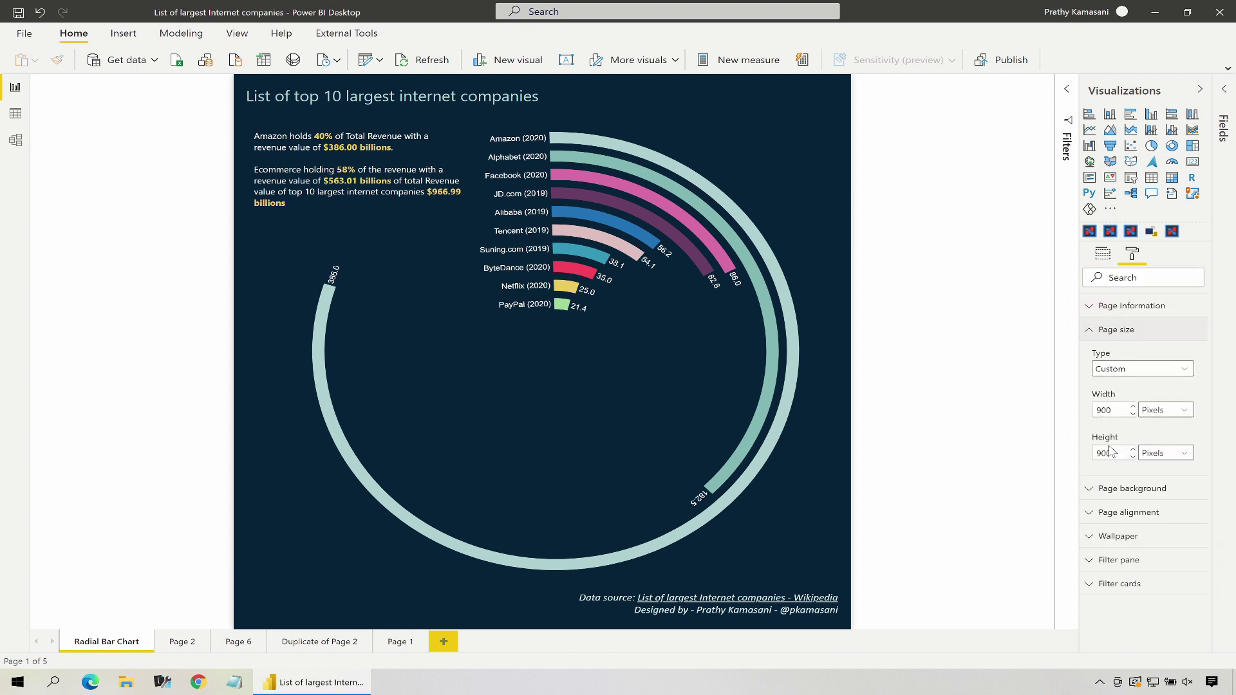
Open that page's radial bar chart in the Charticulator editor
click(812, 319)
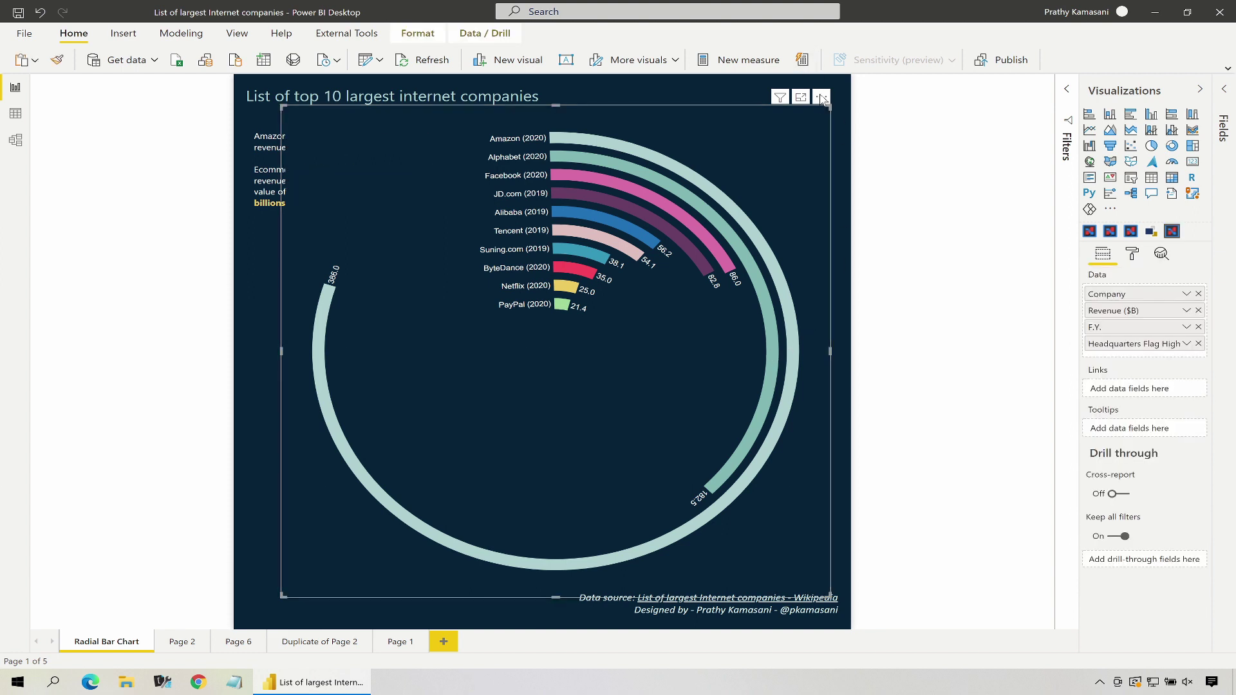
click(821, 100)
click(866, 122)
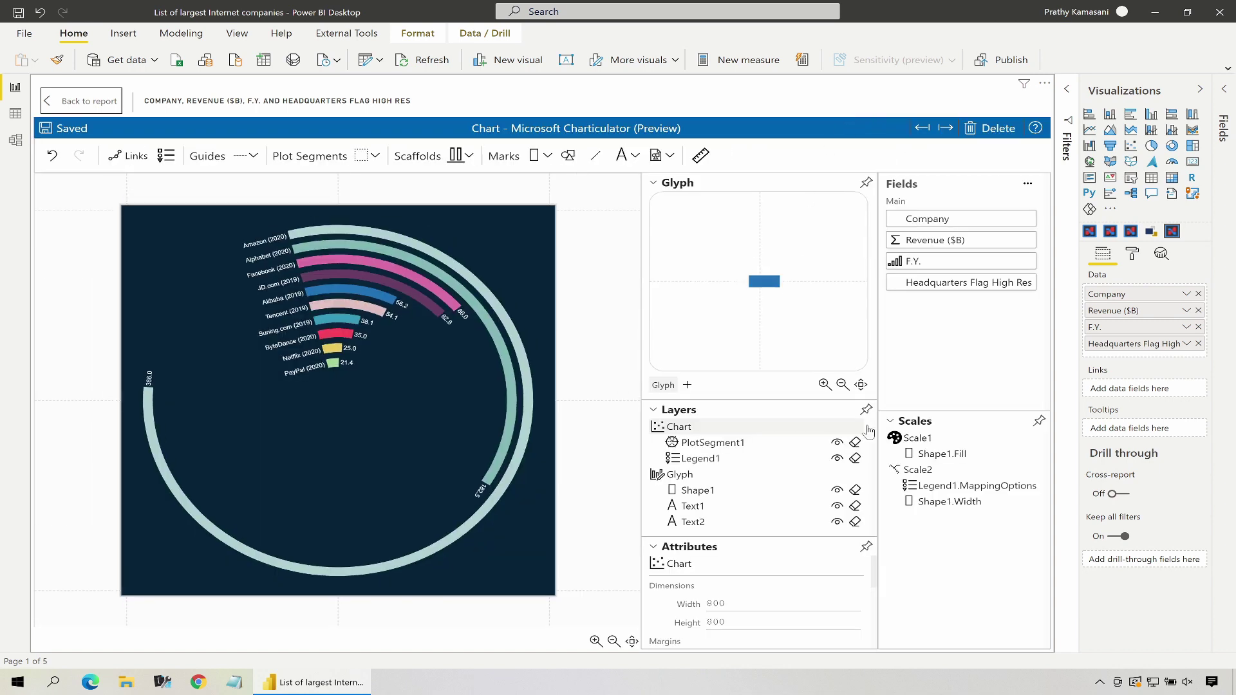
Check the chart width, then open the Shape1 bars' Fill colour mapping (Scale1)
click(723, 395)
click(581, 349)
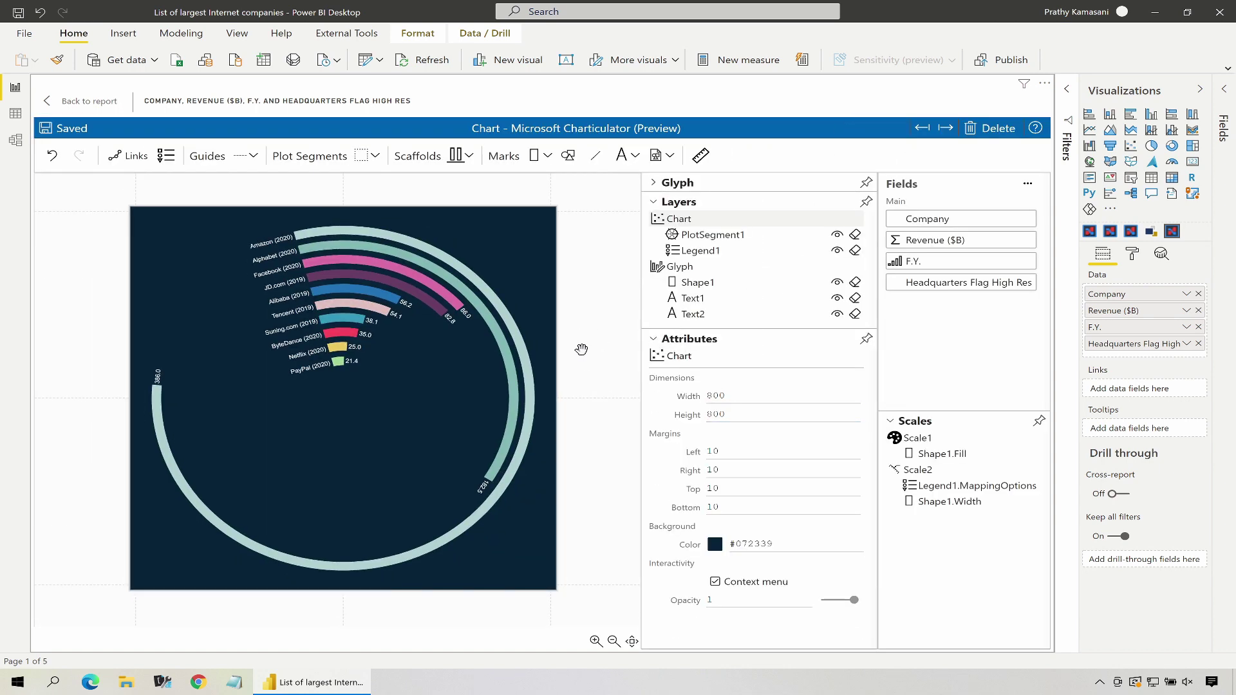
click(697, 282)
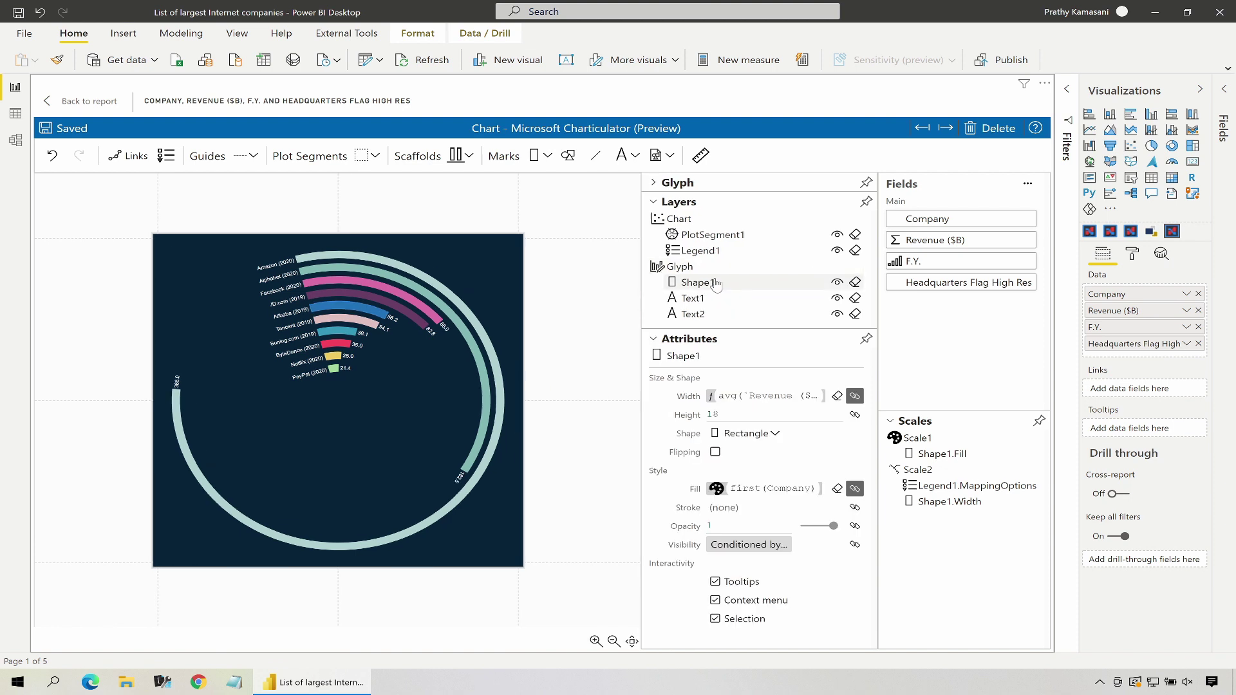
click(756, 494)
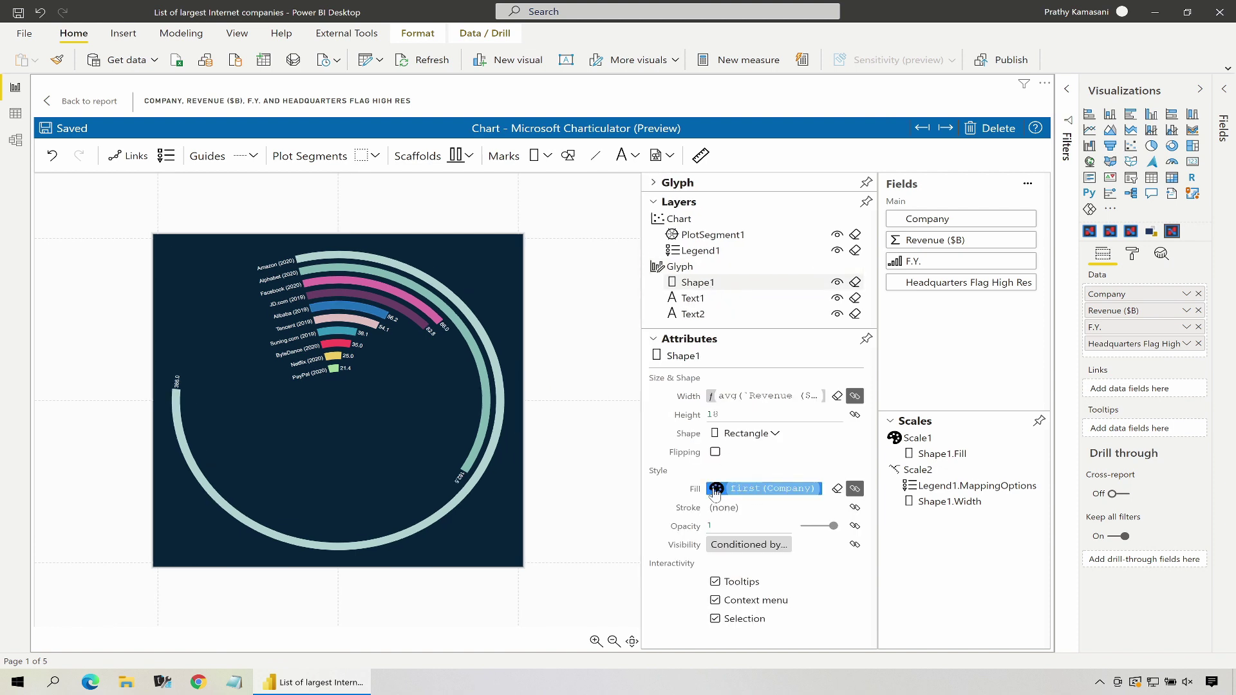
click(800, 494)
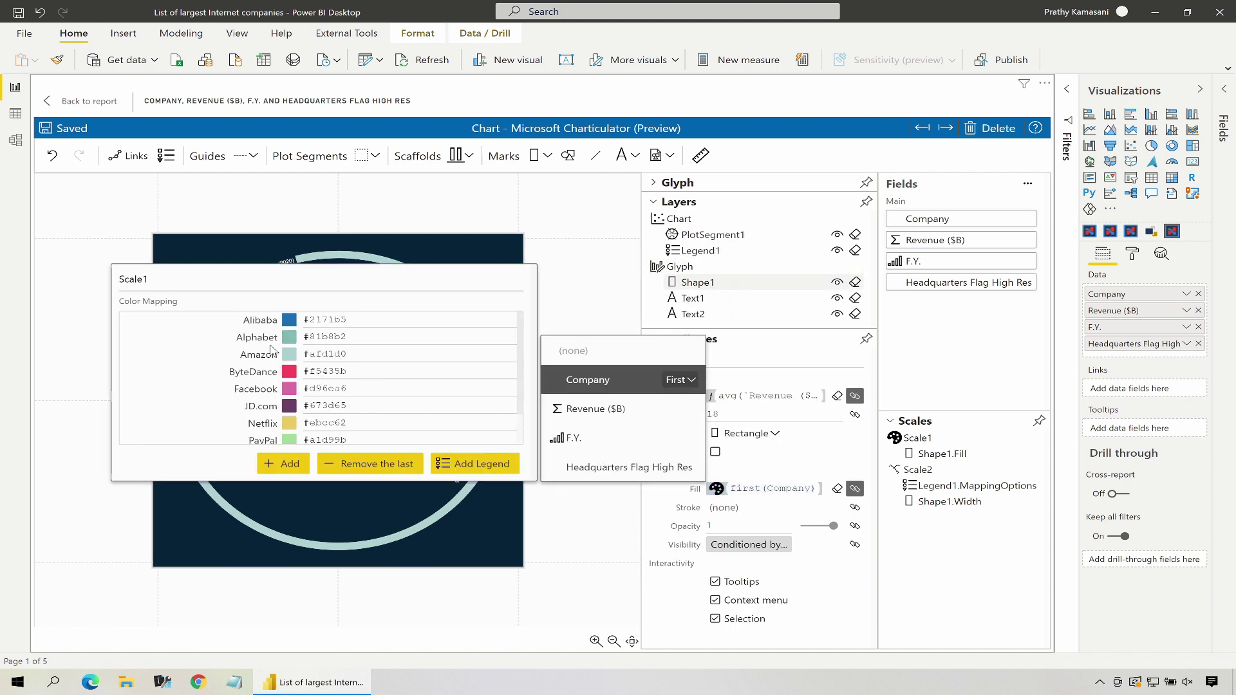
Review the per-company colours without changing Facebook's, then return to the report page
scroll(351, 372, down, 1)
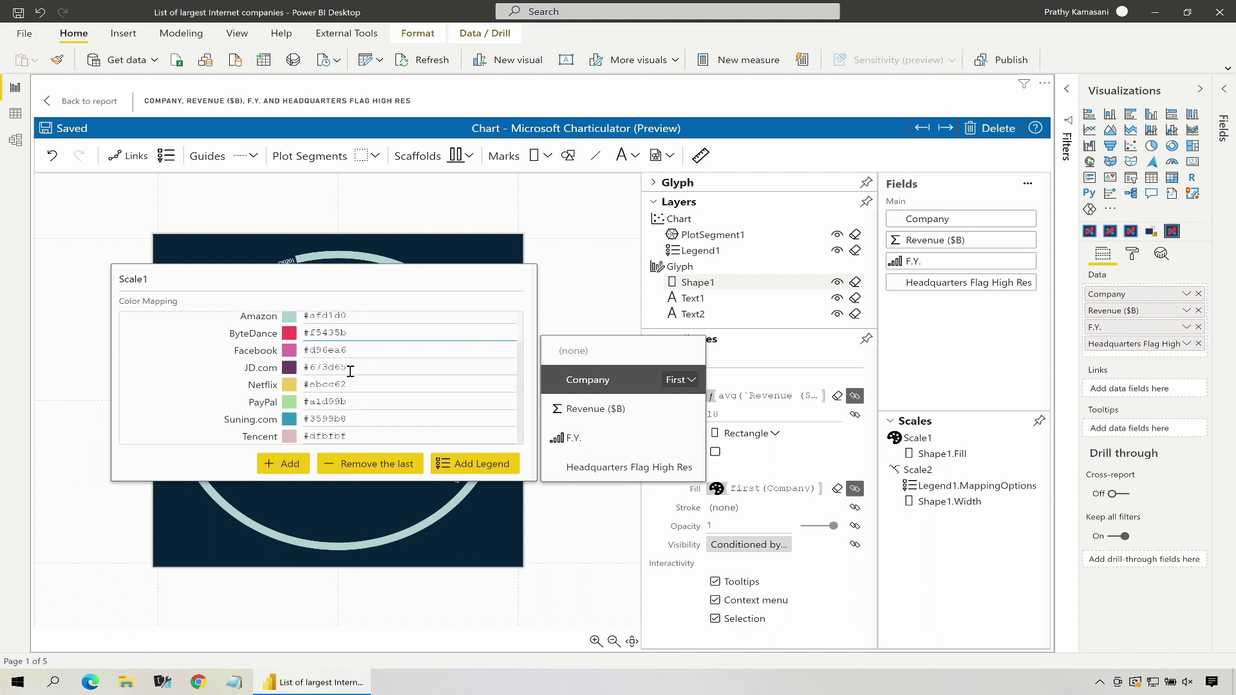
scroll(351, 372, up, 1)
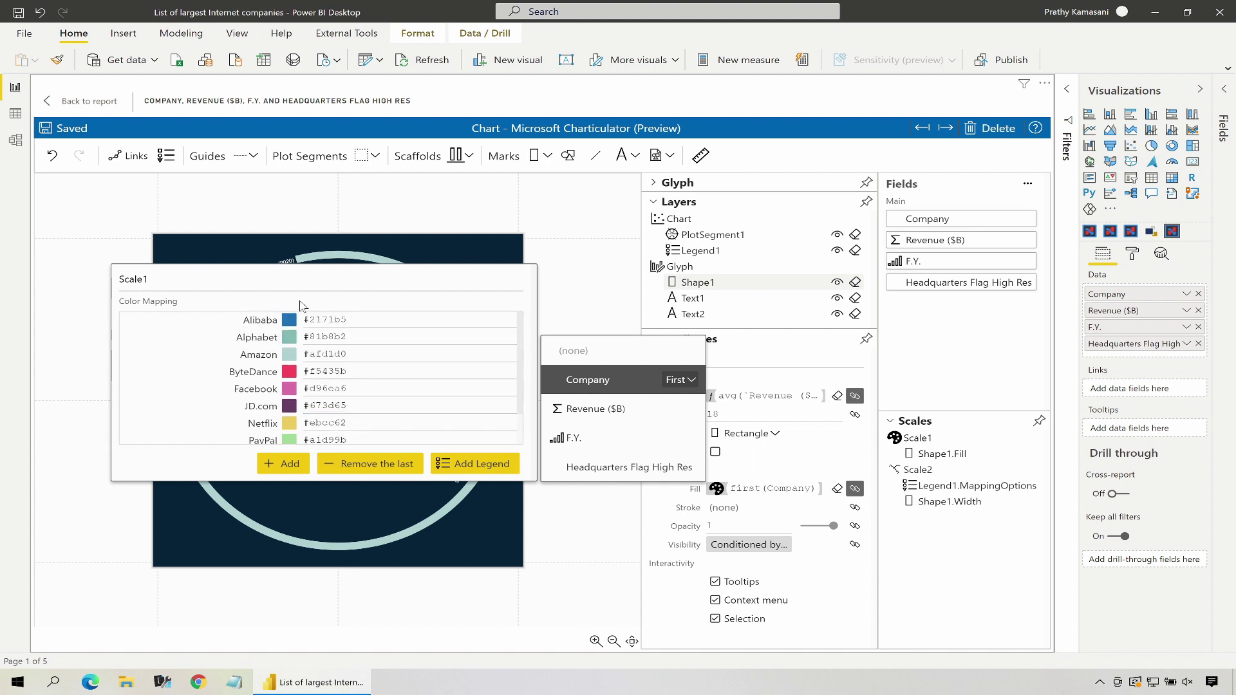
click(289, 390)
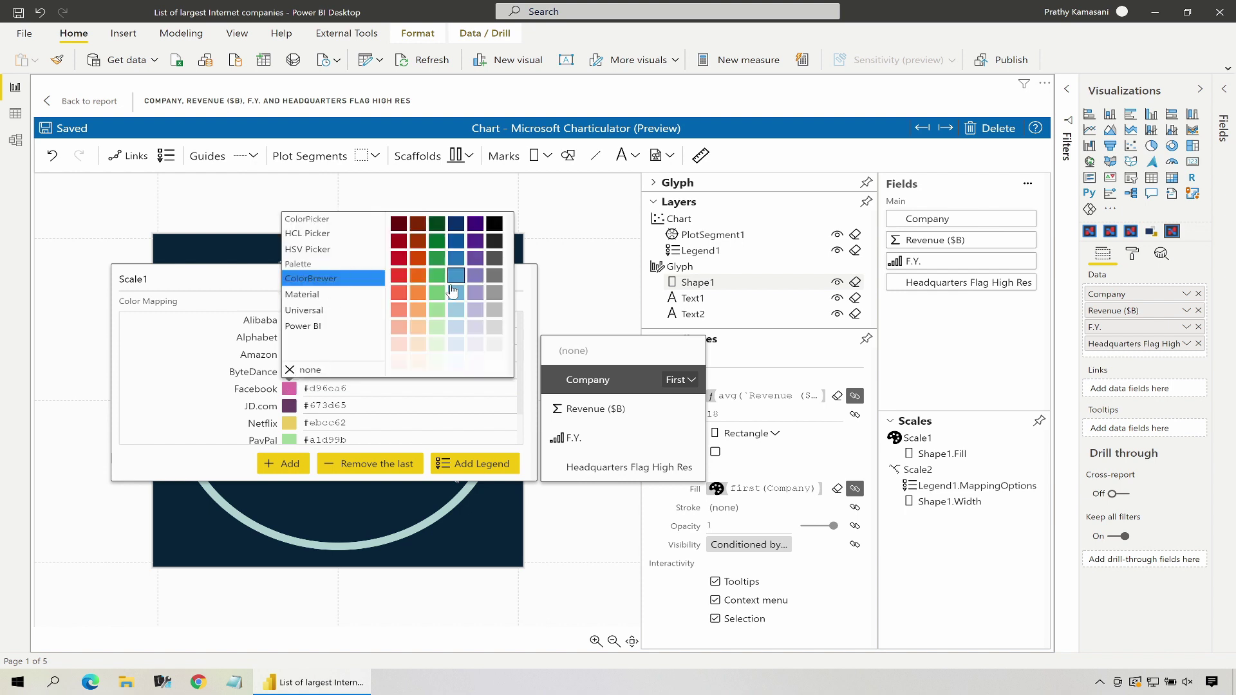
click(532, 382)
click(575, 317)
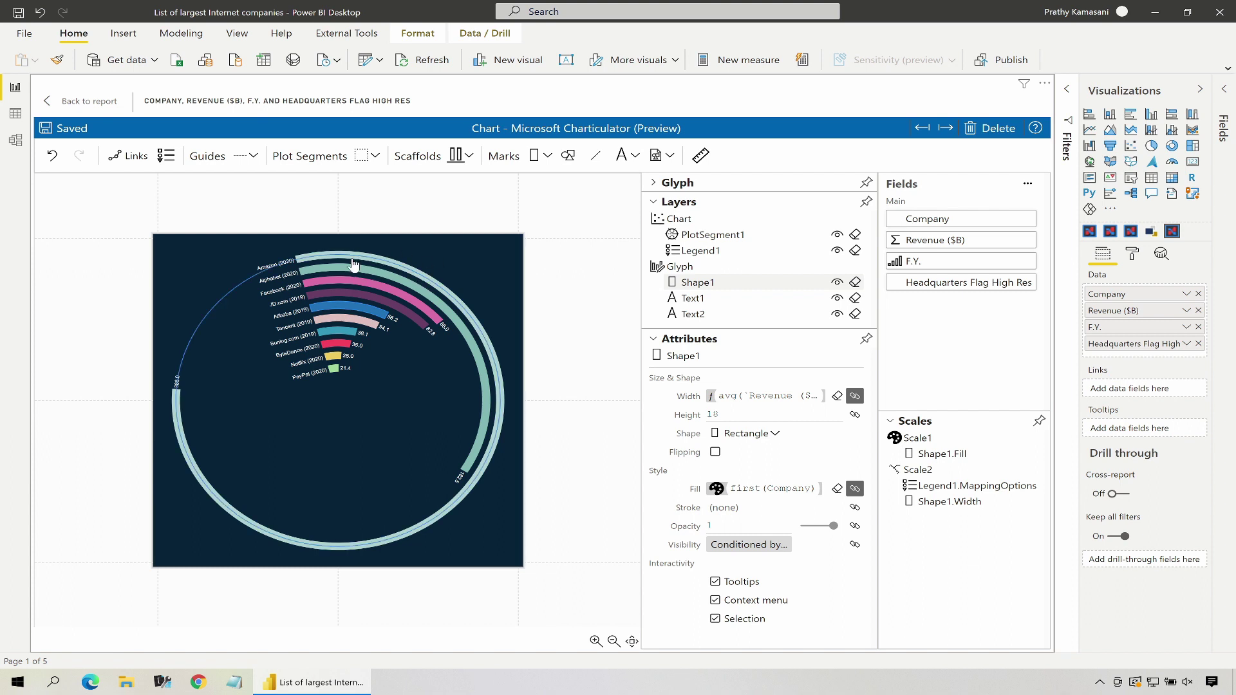
click(550, 269)
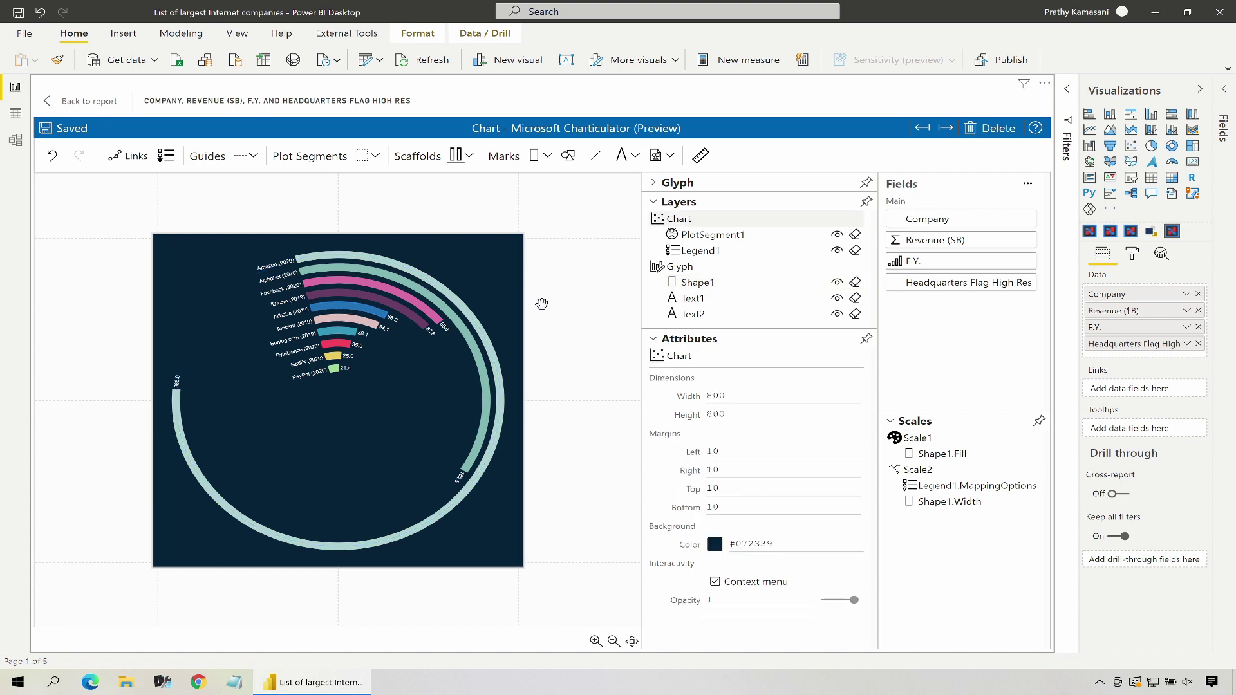
click(65, 104)
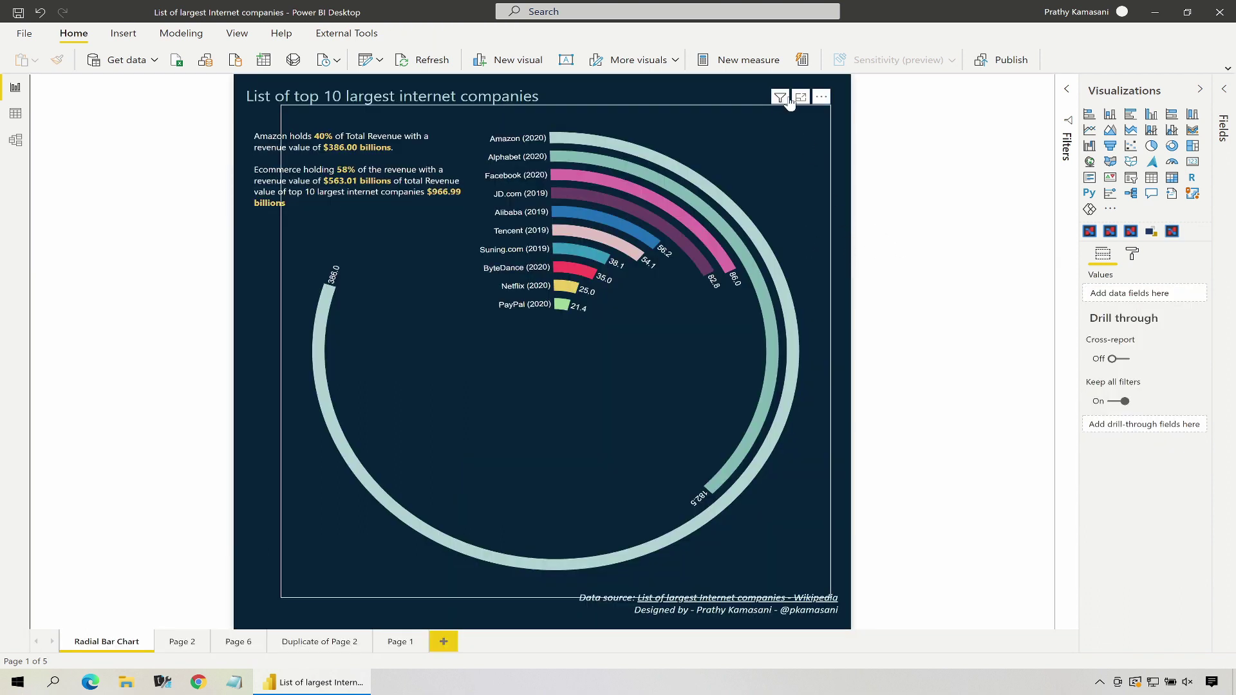
click(801, 98)
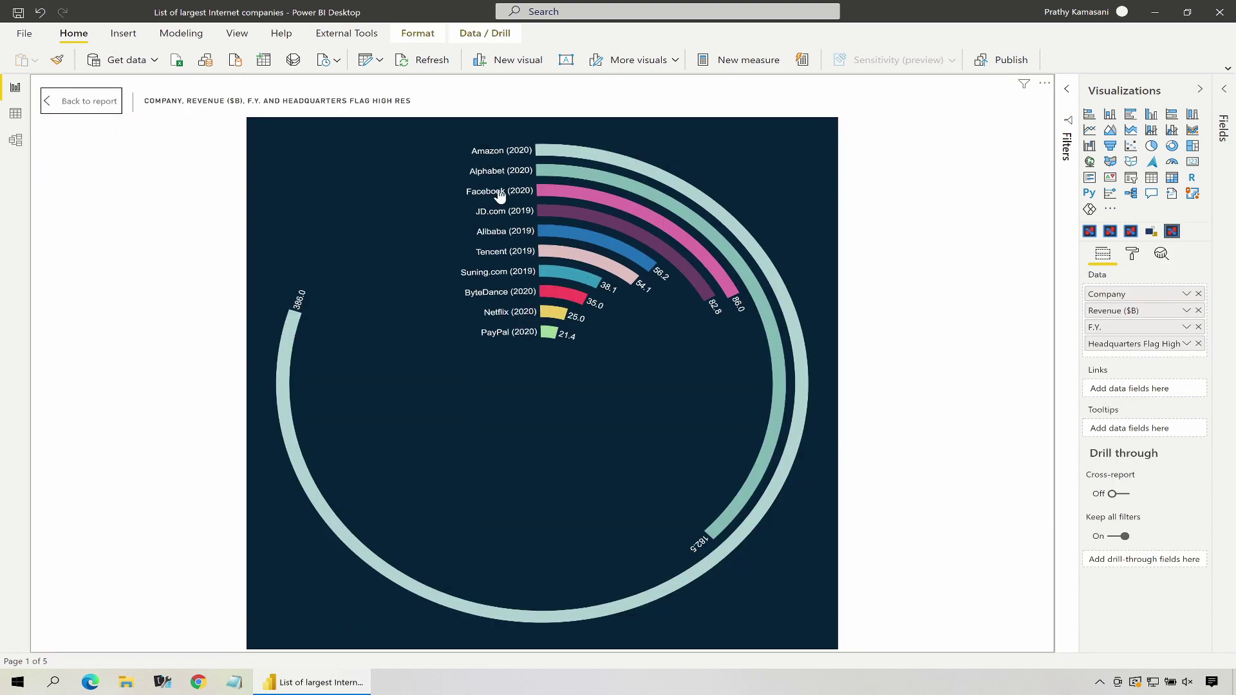
click(75, 106)
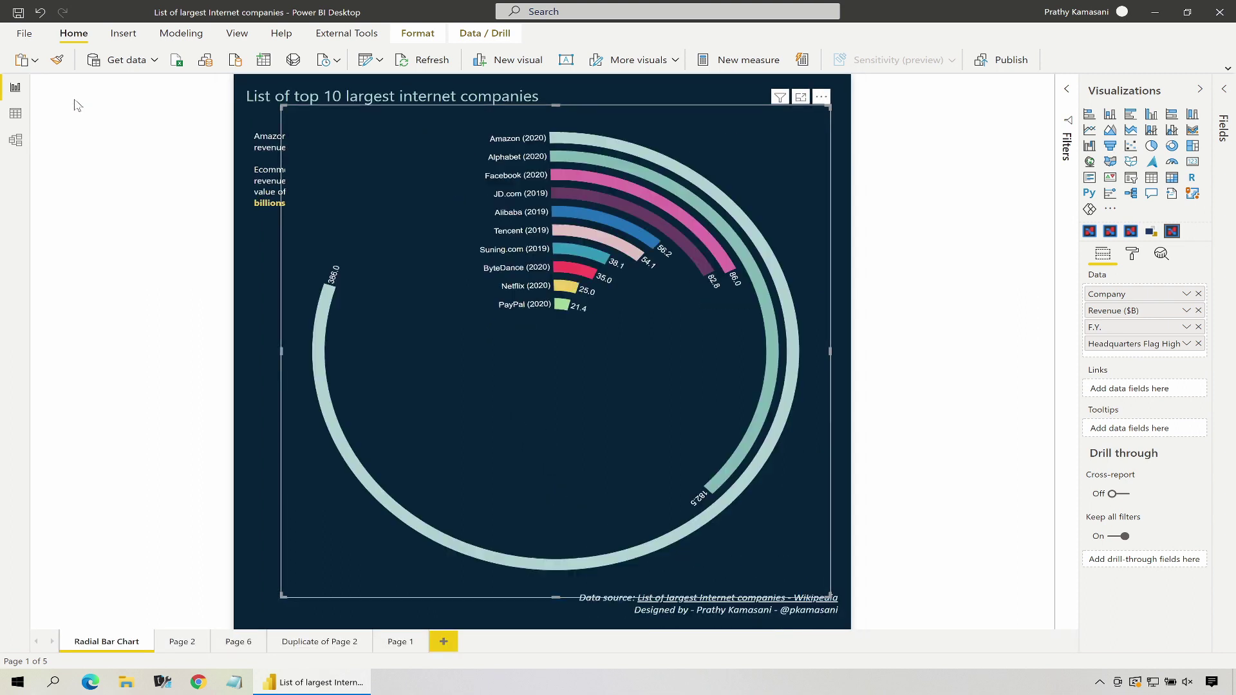
click(256, 140)
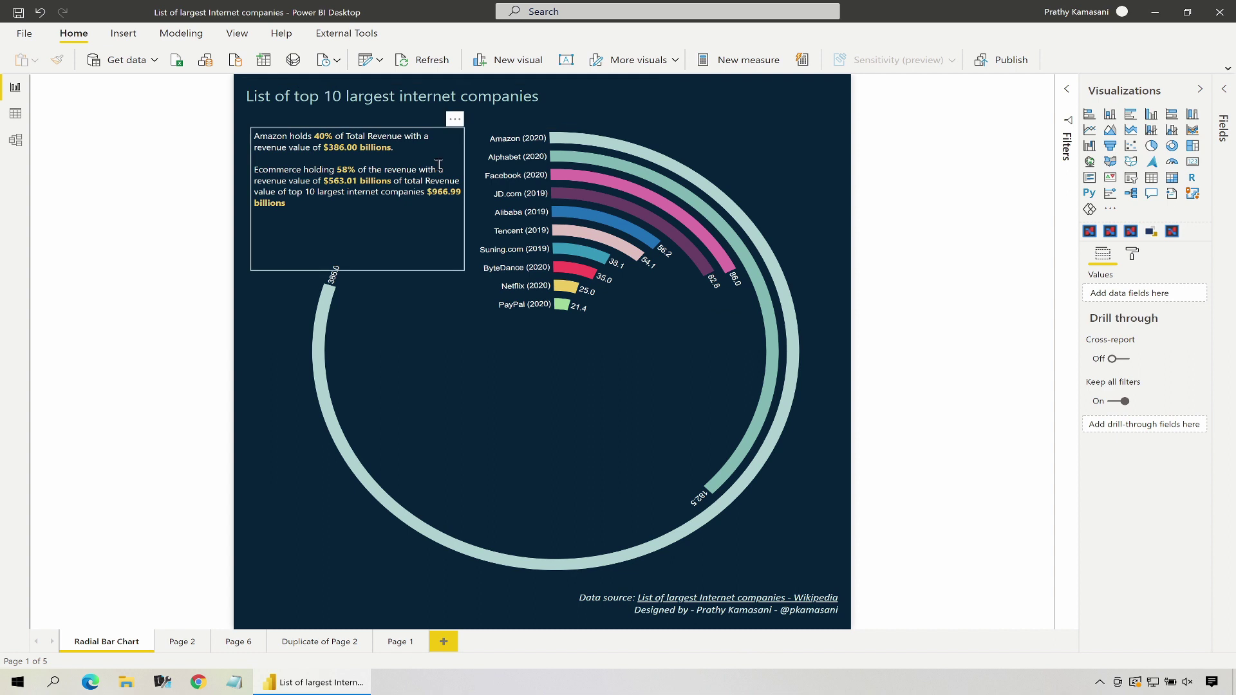
click(243, 176)
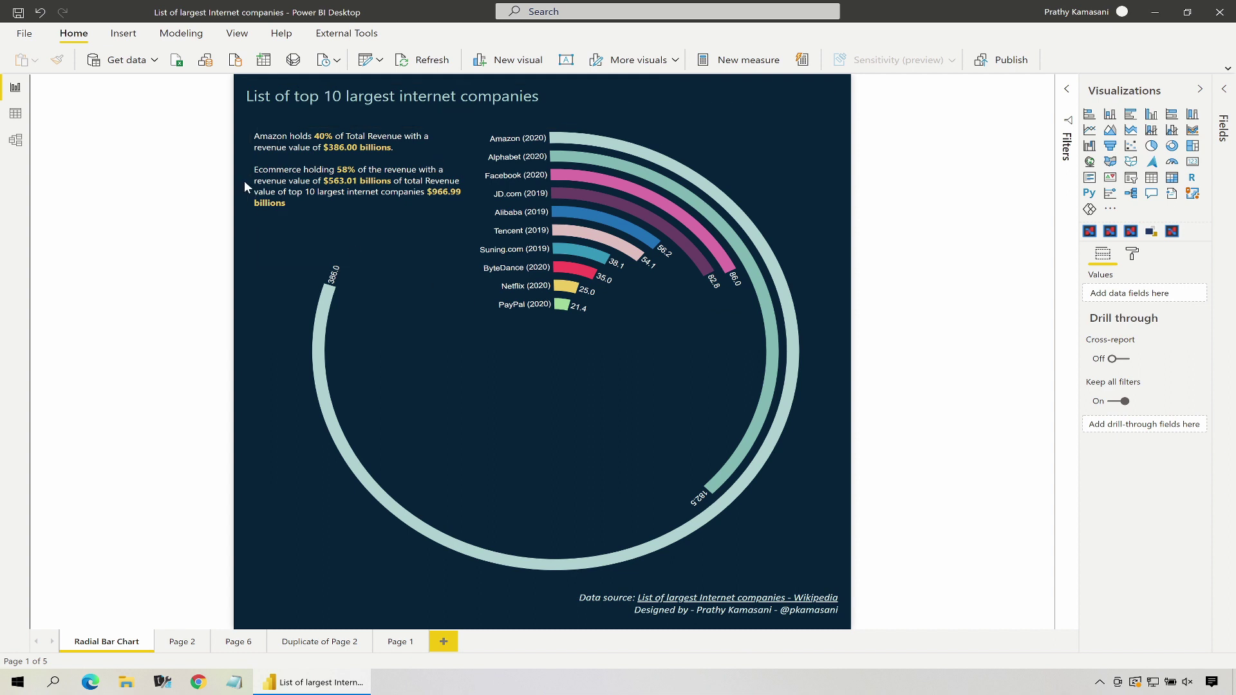